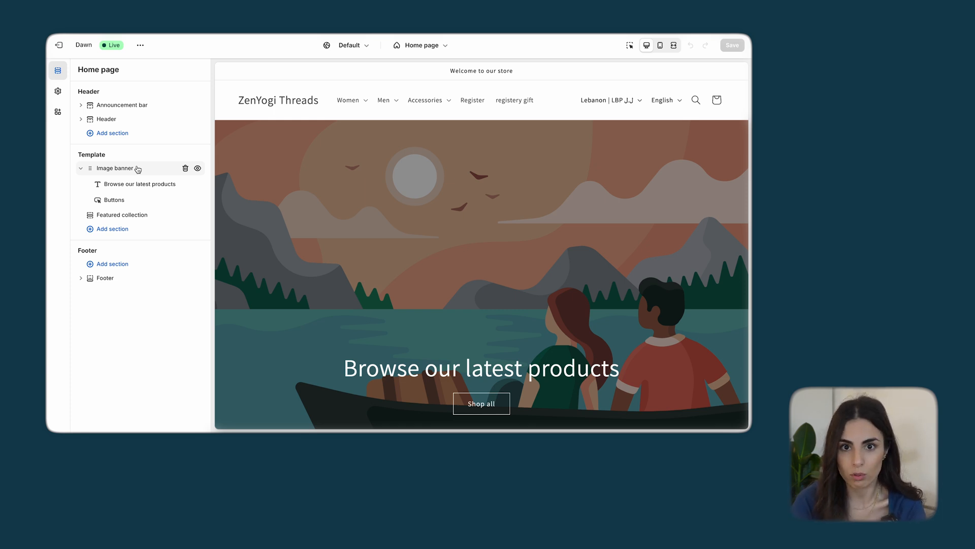
# Add a Slideshow section at the beginning of the home page template and remove the Image banner section
pyautogui.click(131, 229)
pyautogui.write('SLIDE')
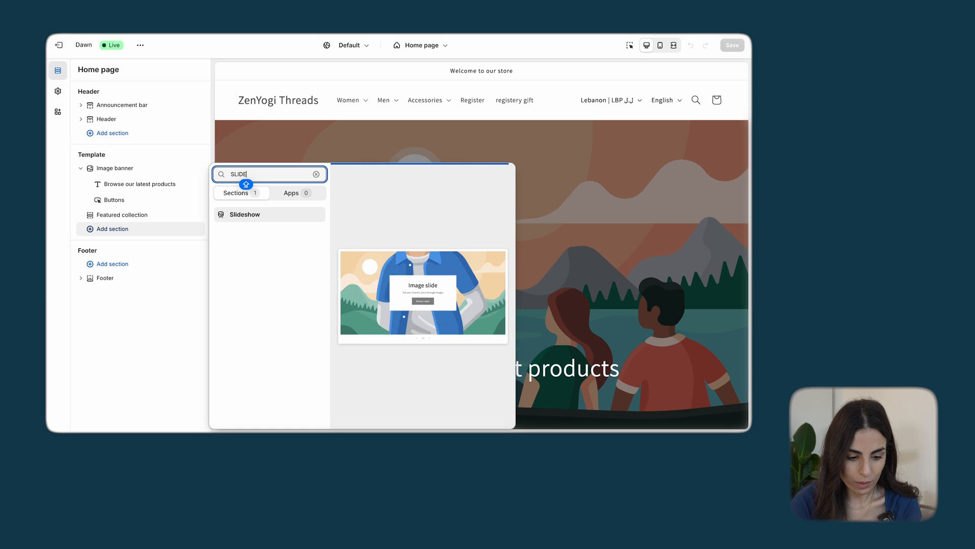
pyautogui.click(246, 215)
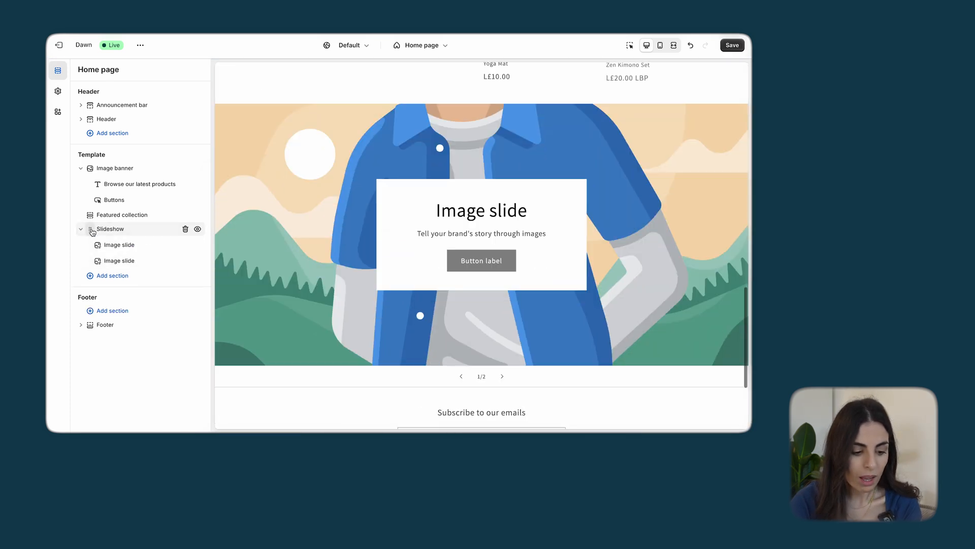
pyautogui.moveTo(92, 231); pyautogui.dragTo(93, 168)
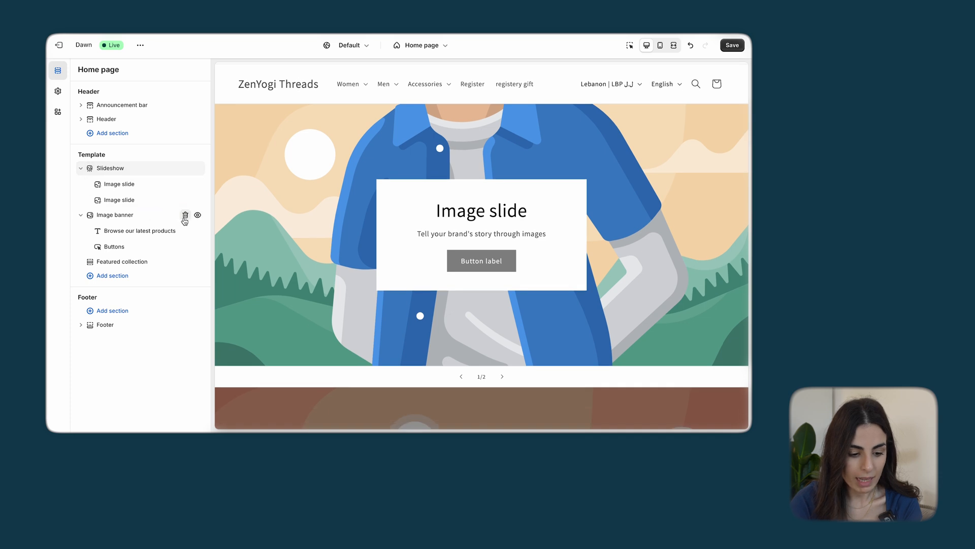
pyautogui.click(185, 214)
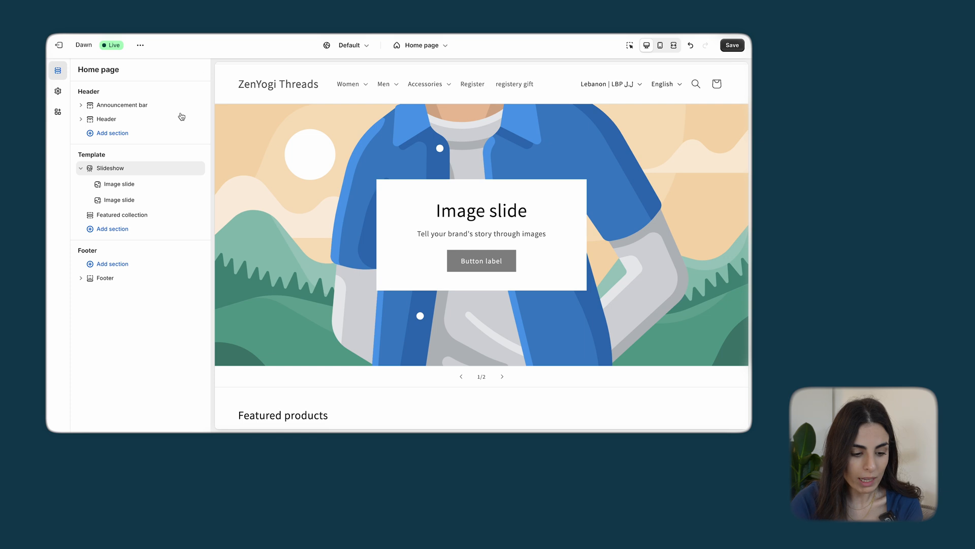
# Set the slideshow's layout to Grid, slide height to Small and pagination style to Dots, and enable auto-rotating slides
pyautogui.click(127, 169)
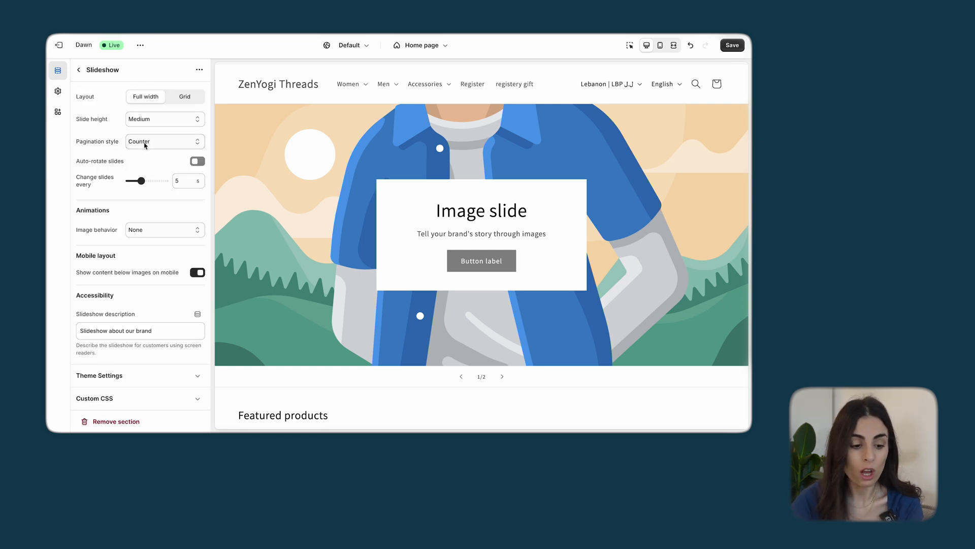
pyautogui.click(79, 70)
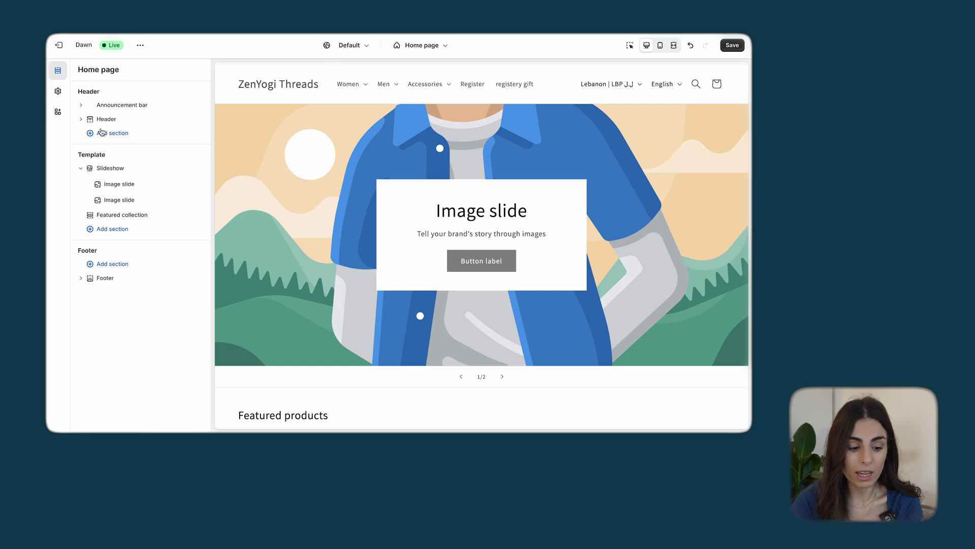
pyautogui.click(118, 170)
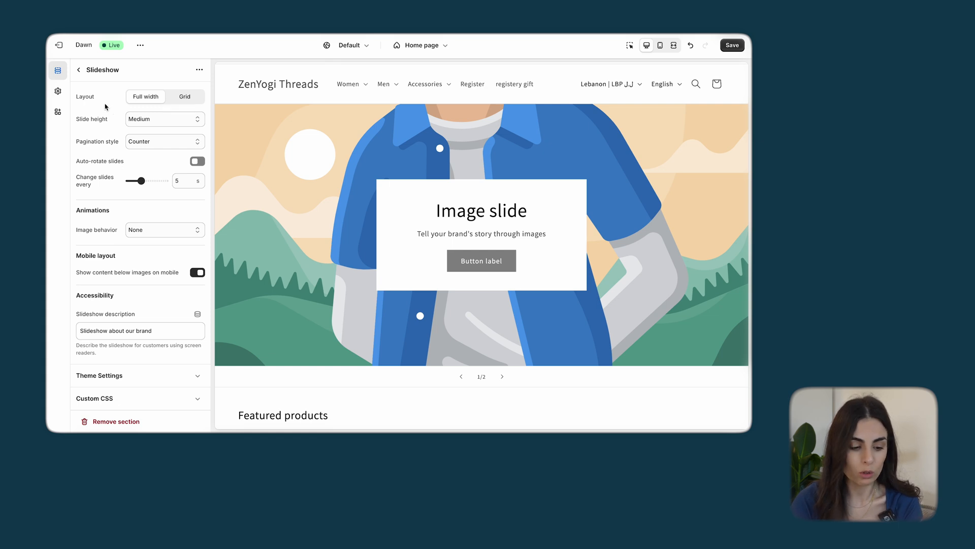
pyautogui.click(193, 98)
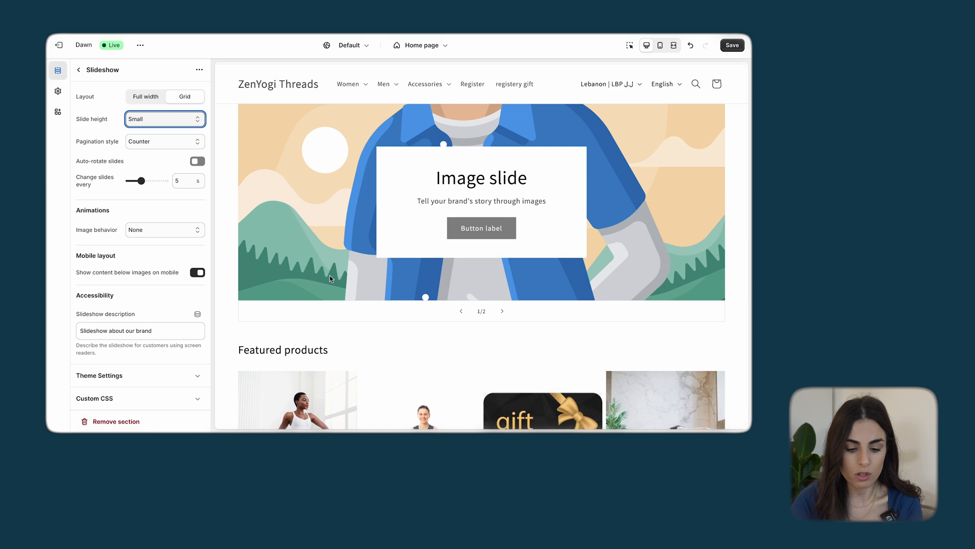
pyautogui.click(180, 142)
pyautogui.click(169, 133)
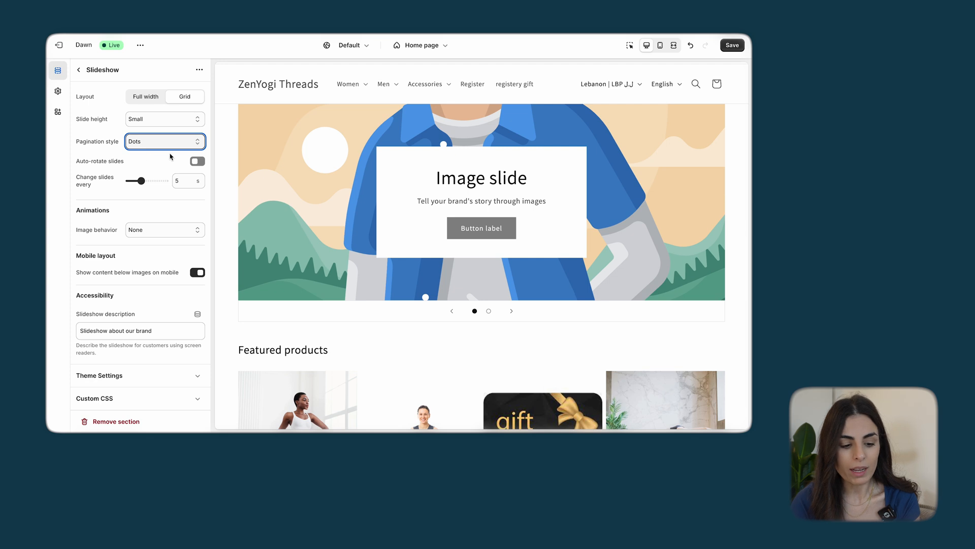
pyautogui.click(202, 164)
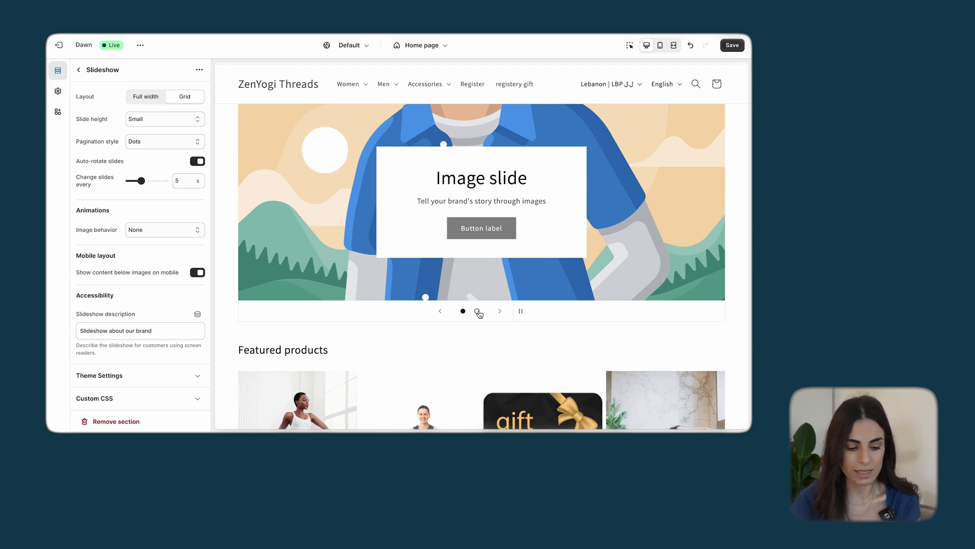
# Set the slideshow's image behavior to Ambient movement
pyautogui.scroll(-1, 161, 195)
pyautogui.click(147, 221)
pyautogui.click(151, 237)
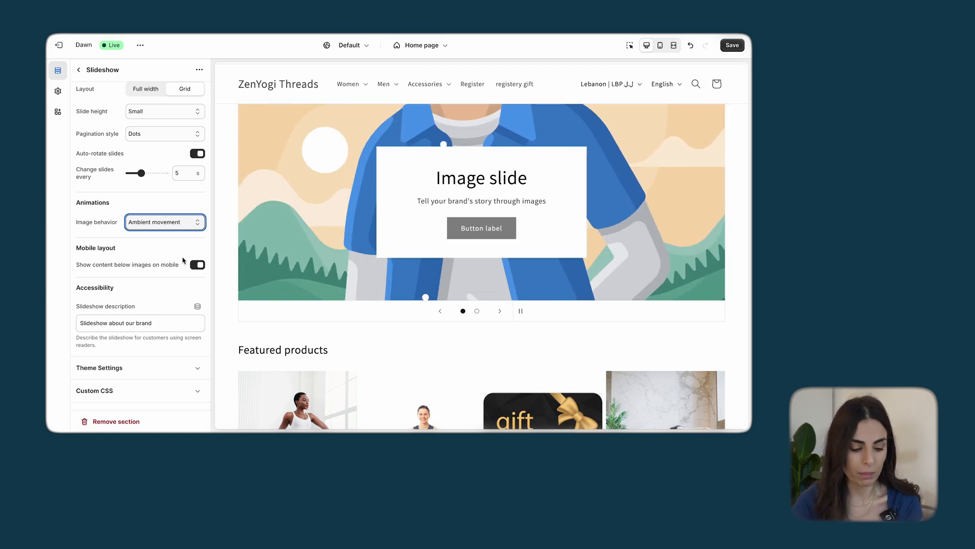
# Add a third image slide at the end of the slideshow
pyautogui.click(78, 70)
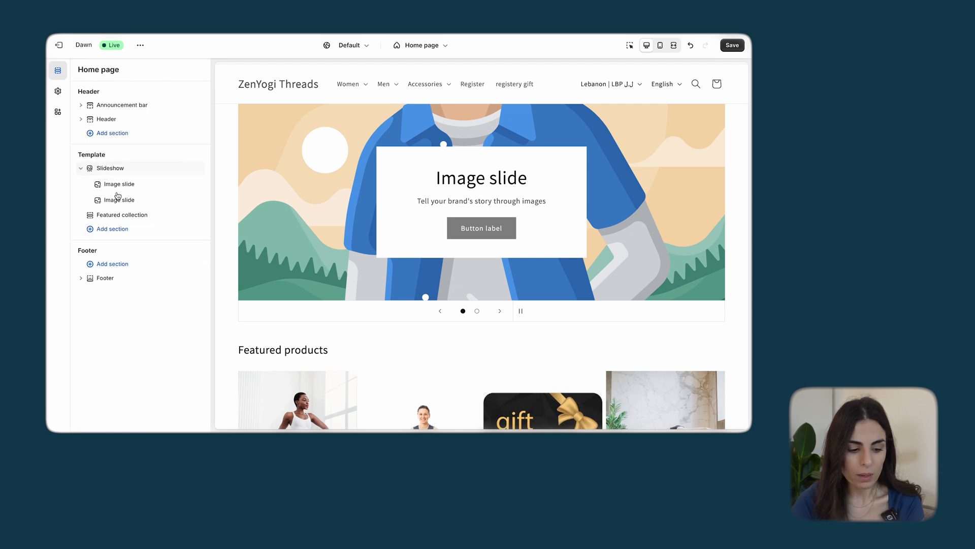
pyautogui.moveTo(124, 191)
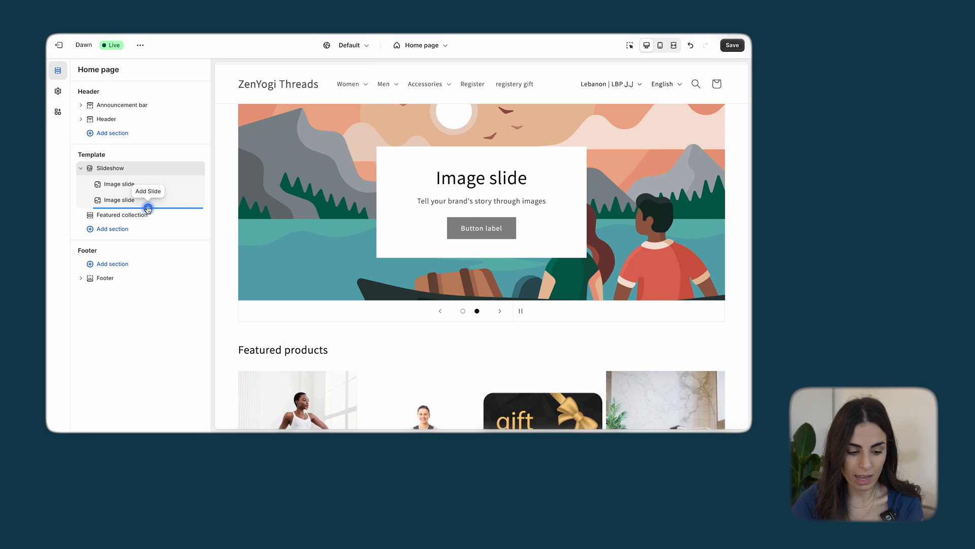
pyautogui.click(147, 209)
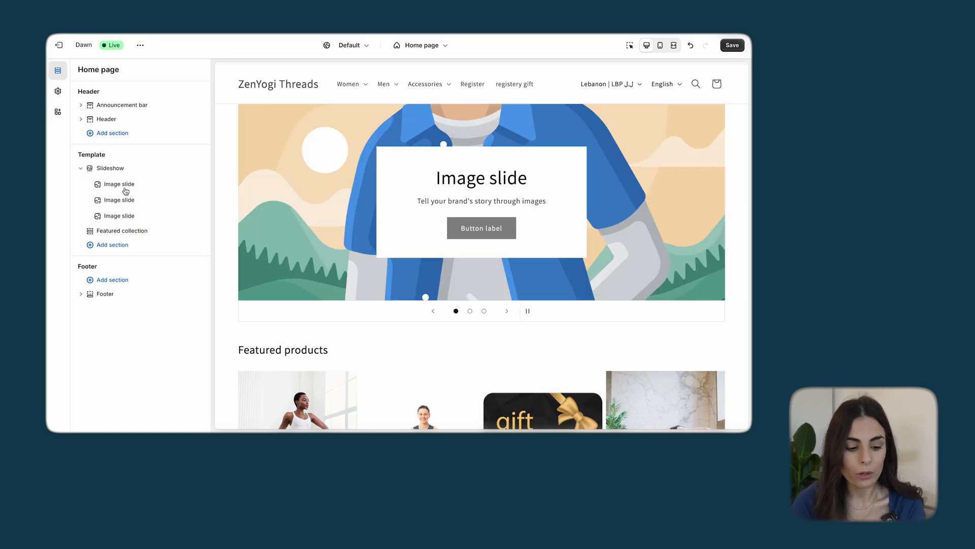
# Use the existing Shoppable_image file as the image of the first slide
pyautogui.click(122, 184)
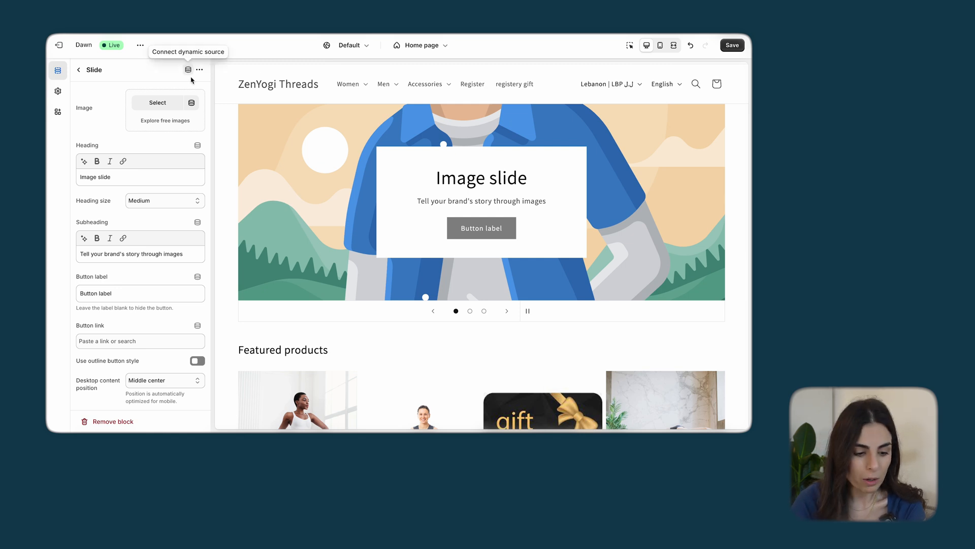
pyautogui.click(168, 103)
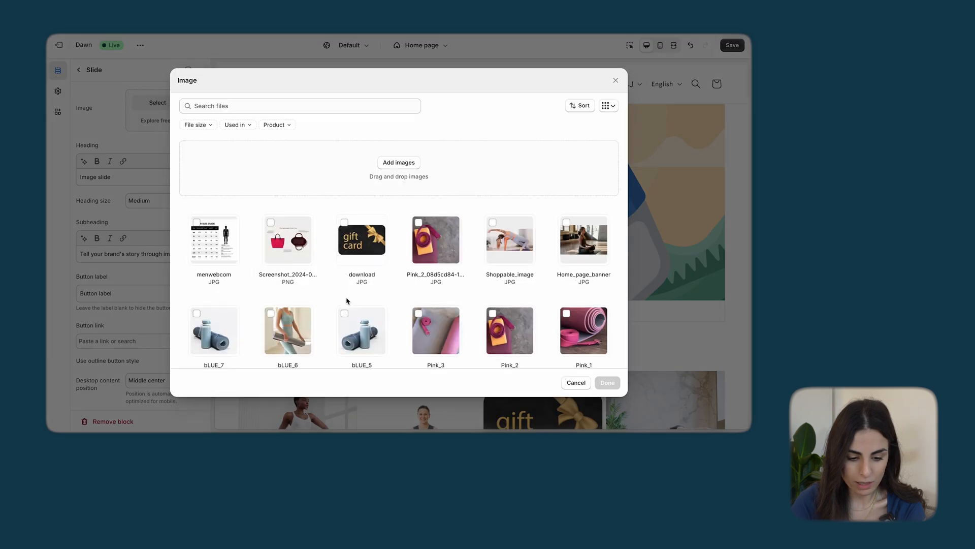
pyautogui.scroll(-10, 346, 300)
pyautogui.scroll(10, 347, 301)
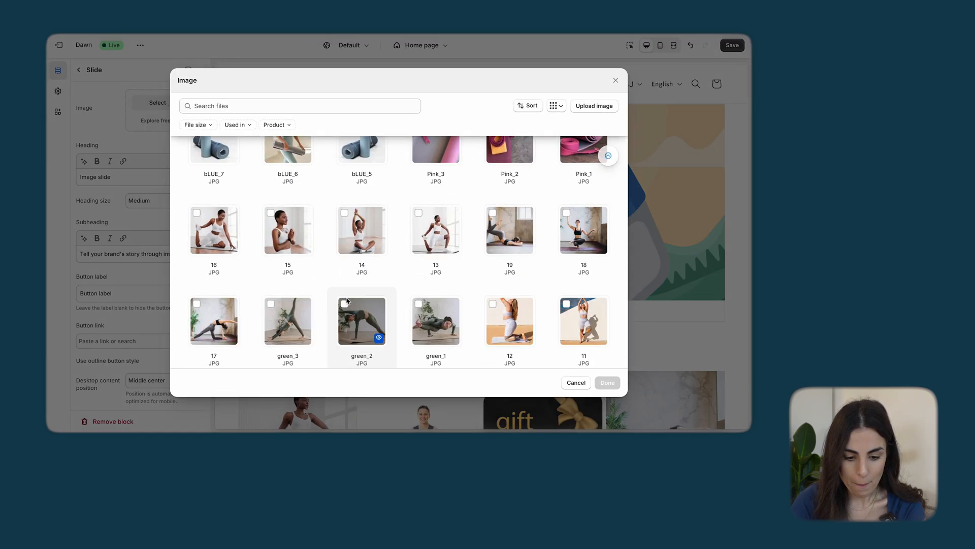
pyautogui.click(510, 242)
pyautogui.click(607, 382)
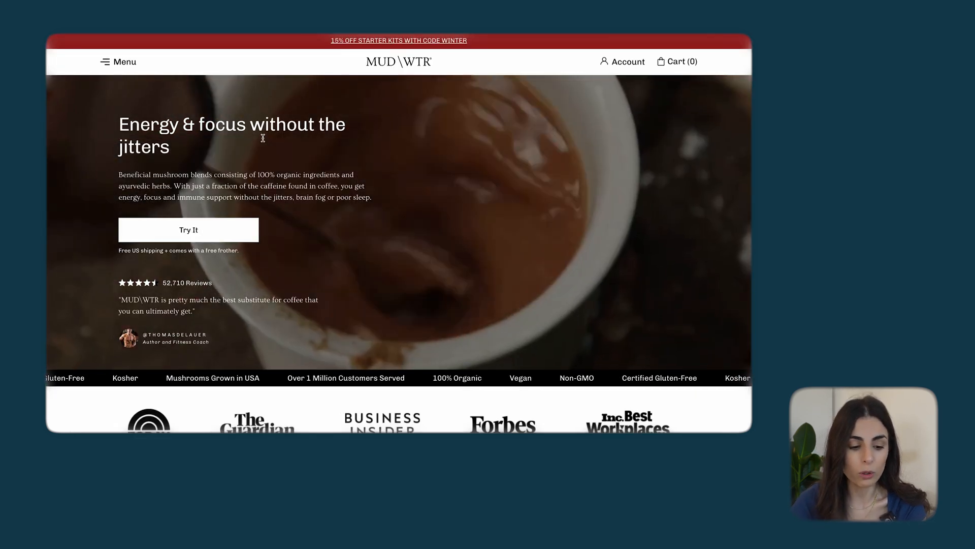
# Examine the hero heading, description and button text on the MUD\WTR home page
pyautogui.moveTo(118, 129); pyautogui.dragTo(376, 214)
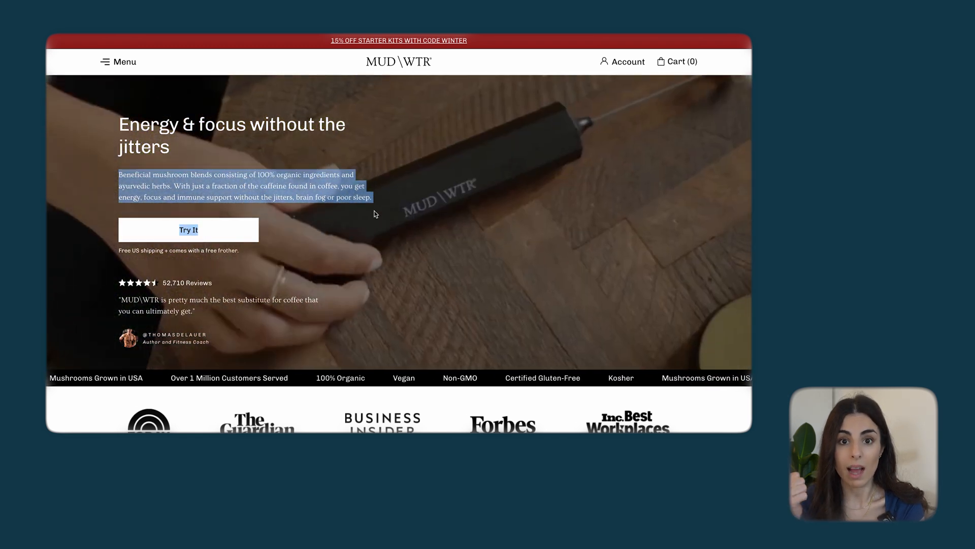
pyautogui.click(349, 196)
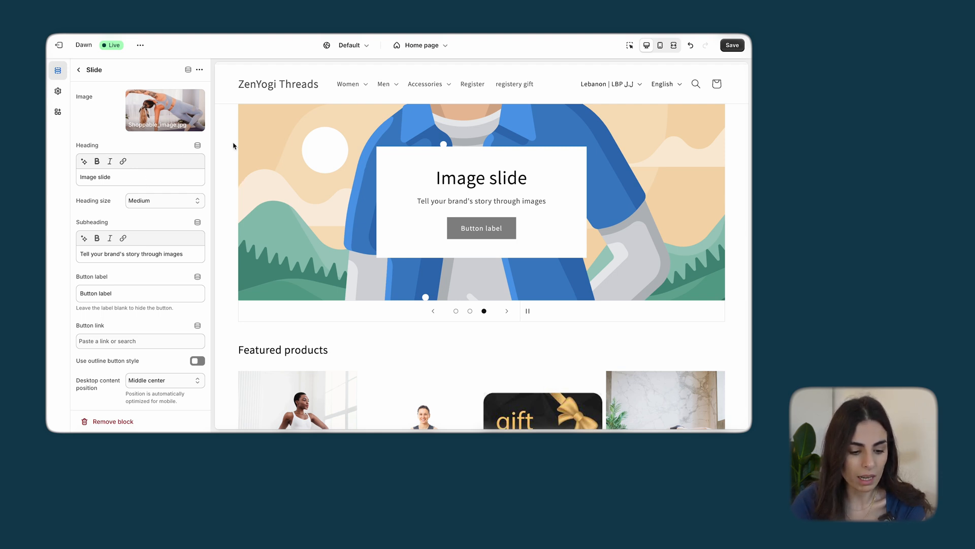
# Change the first slide's button label to "Shop Now"
pyautogui.click(433, 310)
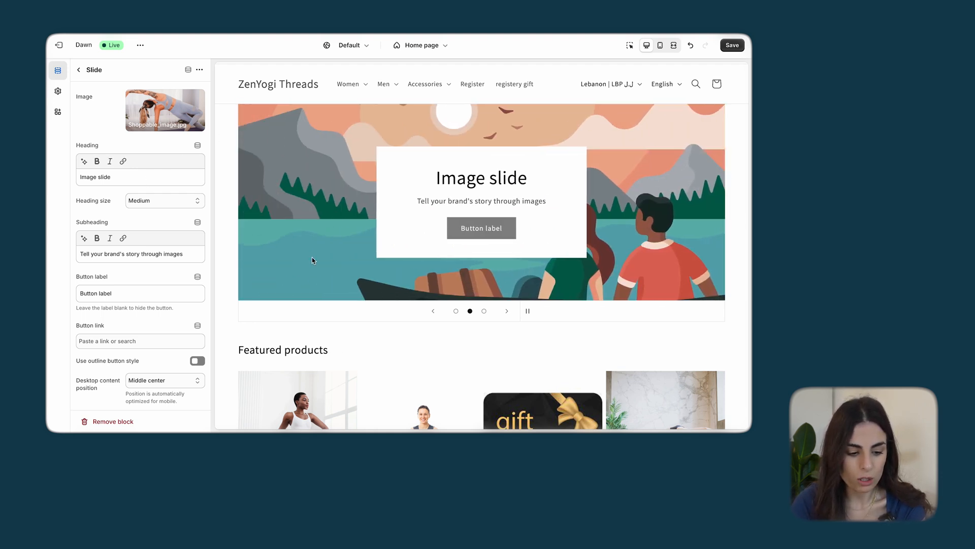
pyautogui.scroll(-2, 124, 333)
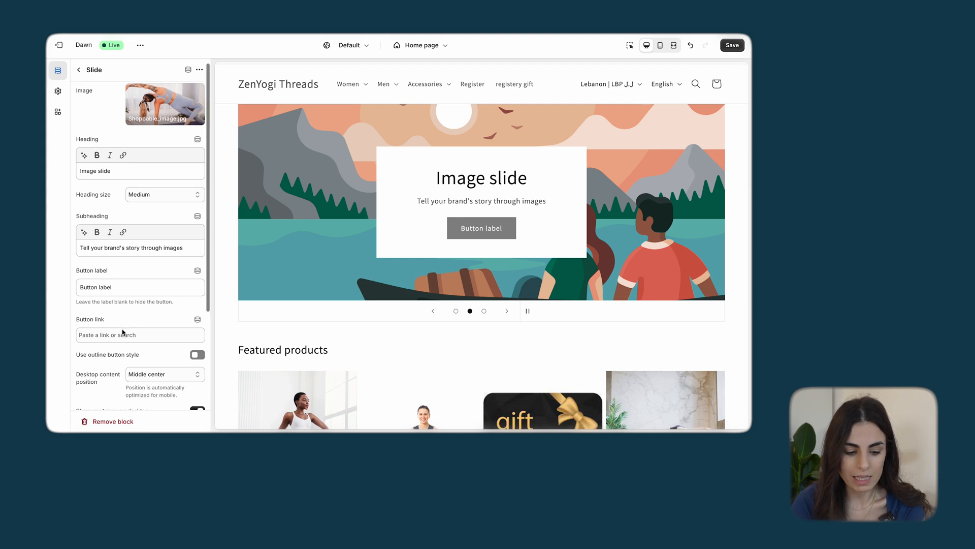
pyautogui.moveTo(132, 247); pyautogui.dragTo(57, 249)
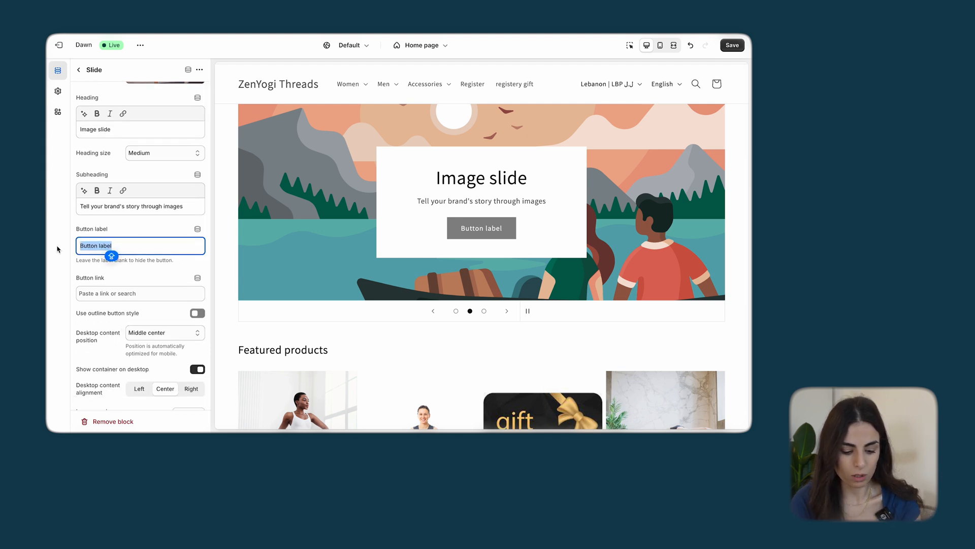
pyautogui.write('SHOP NOW')
pyautogui.press('BackSpace')
pyautogui.press('BackSpace')
pyautogui.press('BackSpace')
pyautogui.press('BackSpace')
pyautogui.press('BackSpace')
pyautogui.press('BackSpace')
pyautogui.press('BackSpace')
pyautogui.write('hope')
pyautogui.press('BackSpace')
pyautogui.write('Now')
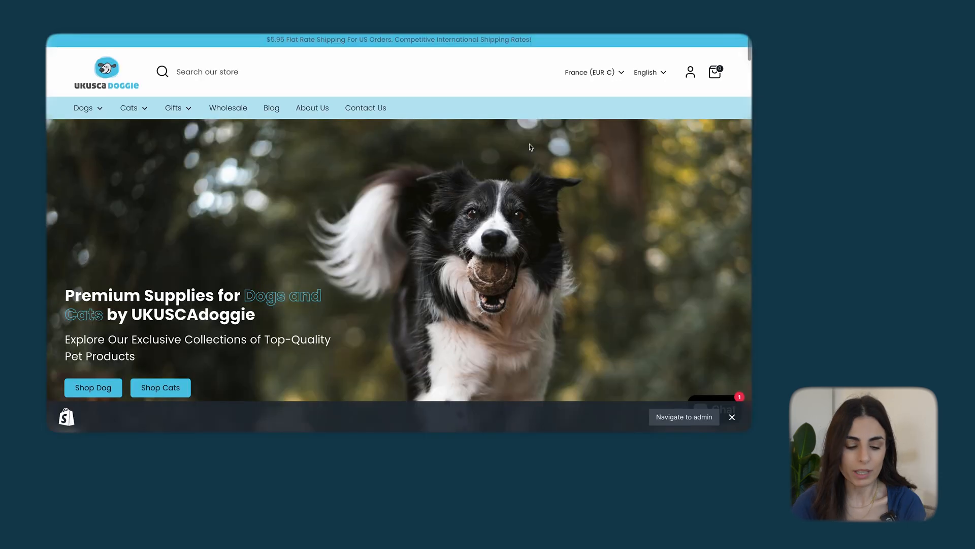
# Examine the headings, text and buttons of the slides in the UKUSCAdoggie home page slideshow
pyautogui.scroll(-2, 529, 147)
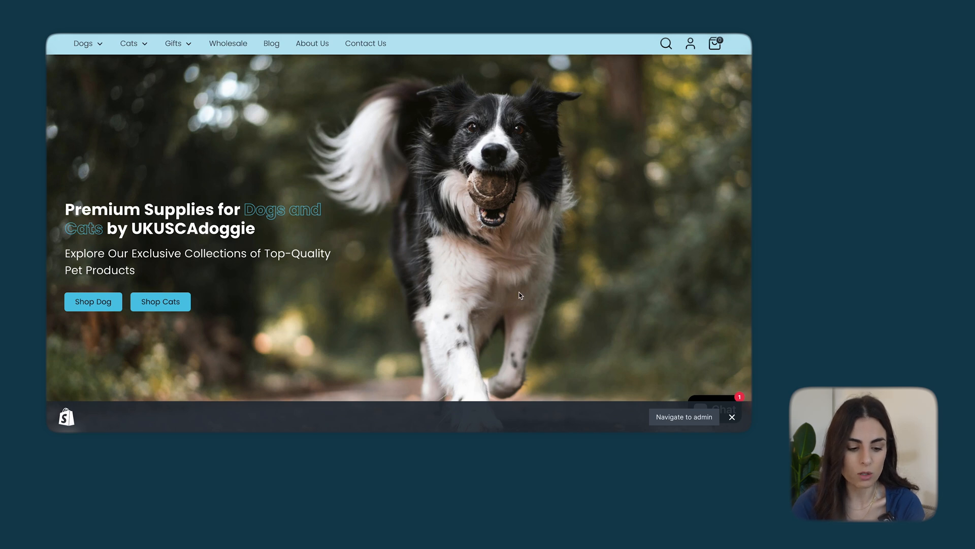
pyautogui.scroll(-1, 519, 295)
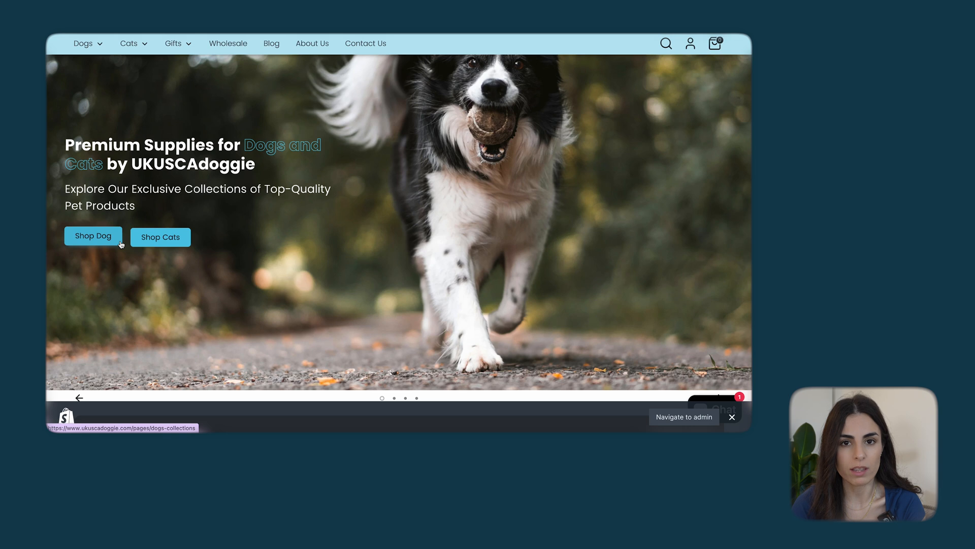
pyautogui.scroll(-2, 532, 315)
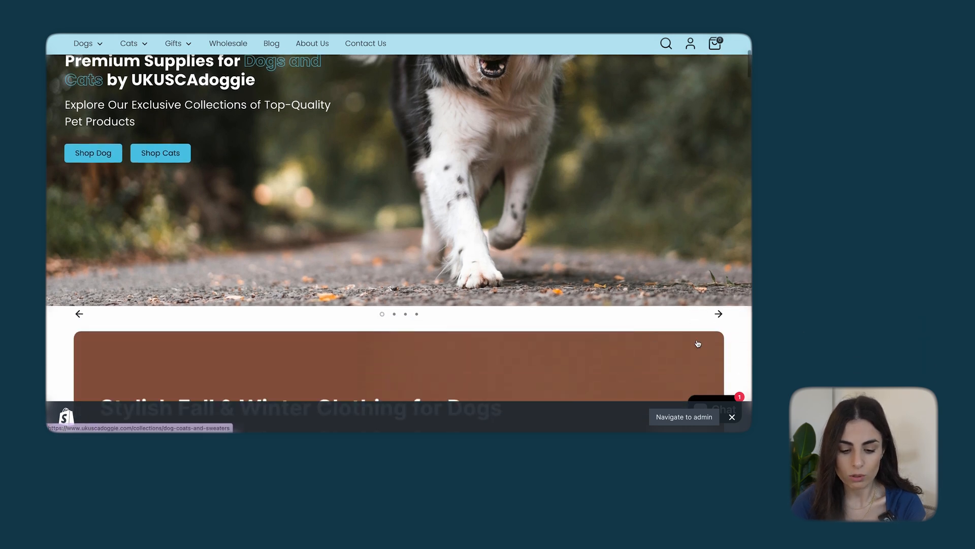
pyautogui.click(717, 314)
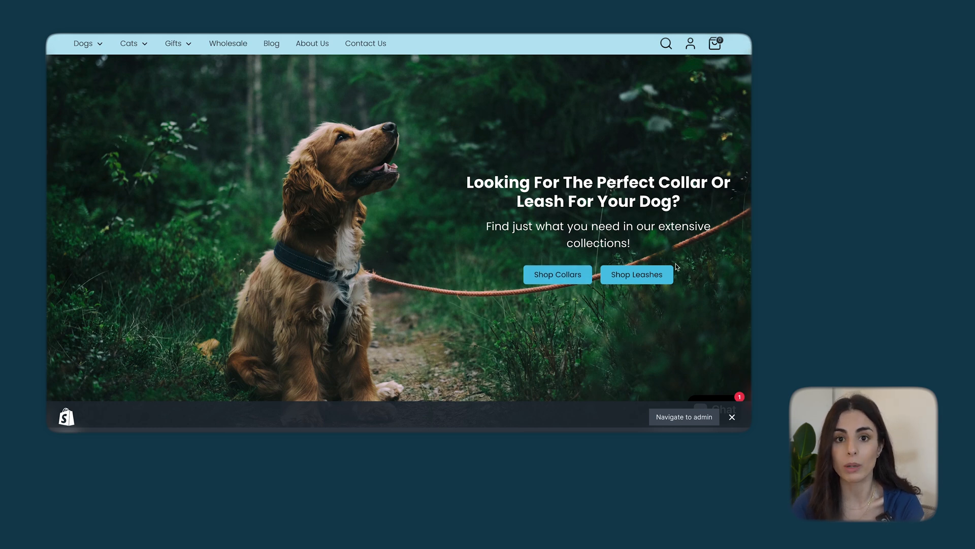
pyautogui.scroll(-3, 676, 266)
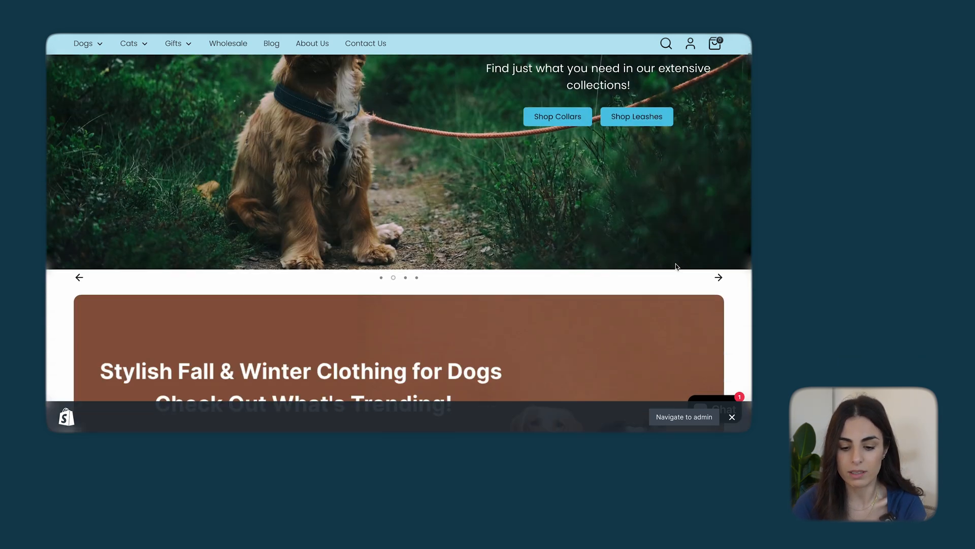
pyautogui.click(718, 277)
pyautogui.scroll(3, 623, 212)
pyautogui.scroll(-2, 370, 273)
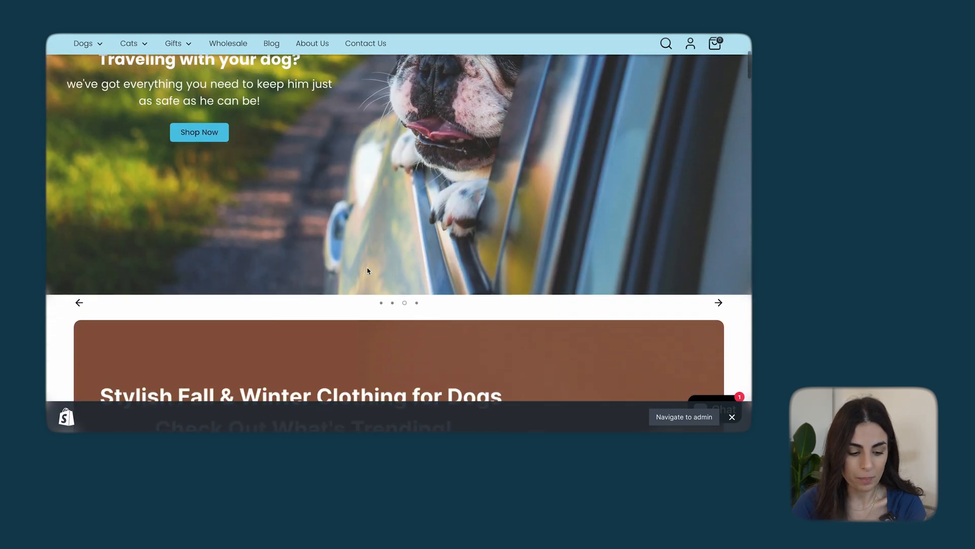
pyautogui.click(79, 303)
pyautogui.click(79, 303)
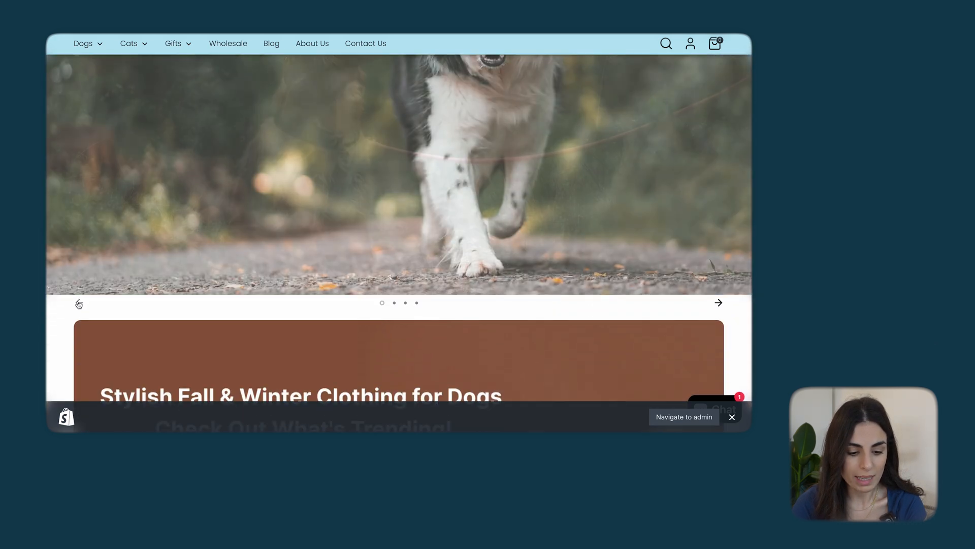
pyautogui.click(78, 303)
pyautogui.scroll(1, 129, 257)
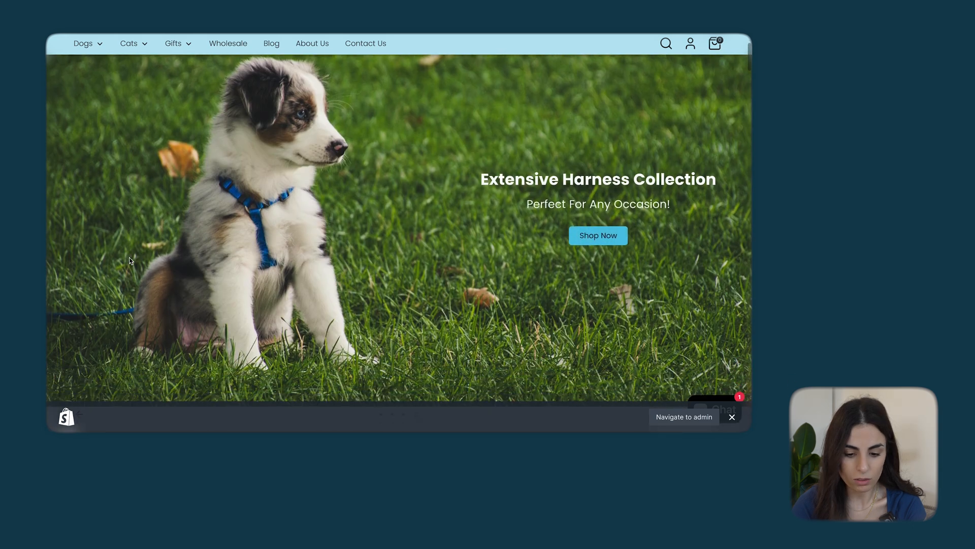
pyautogui.scroll(-1, 566, 331)
pyautogui.scroll(3, 310, 224)
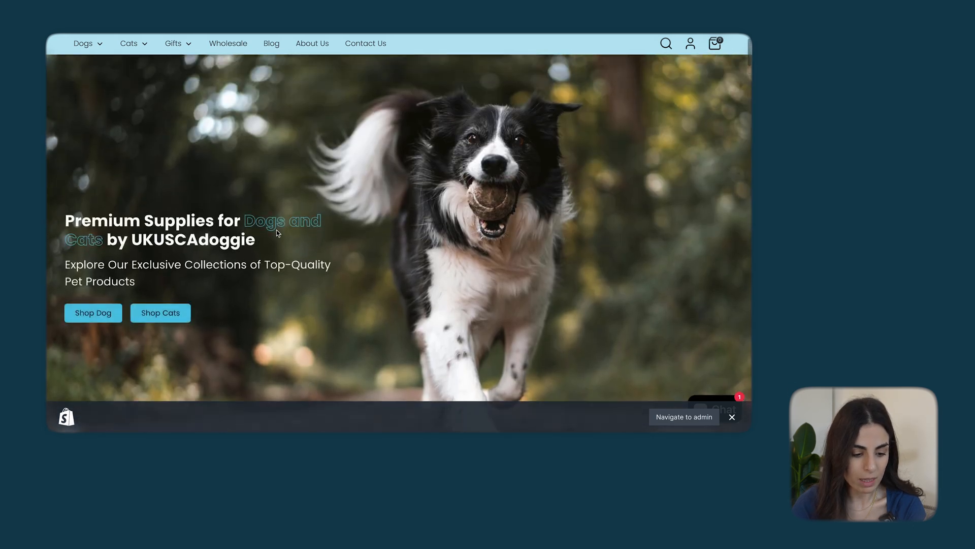
# Follow the first slide's Shop Dog link and view the dog collections it leads to
pyautogui.click(99, 314)
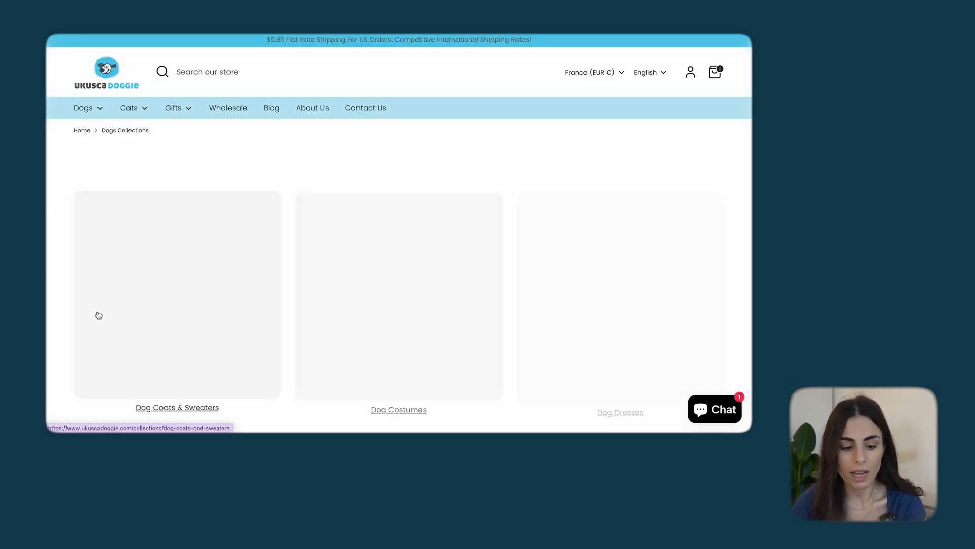
pyautogui.scroll(-1, 297, 263)
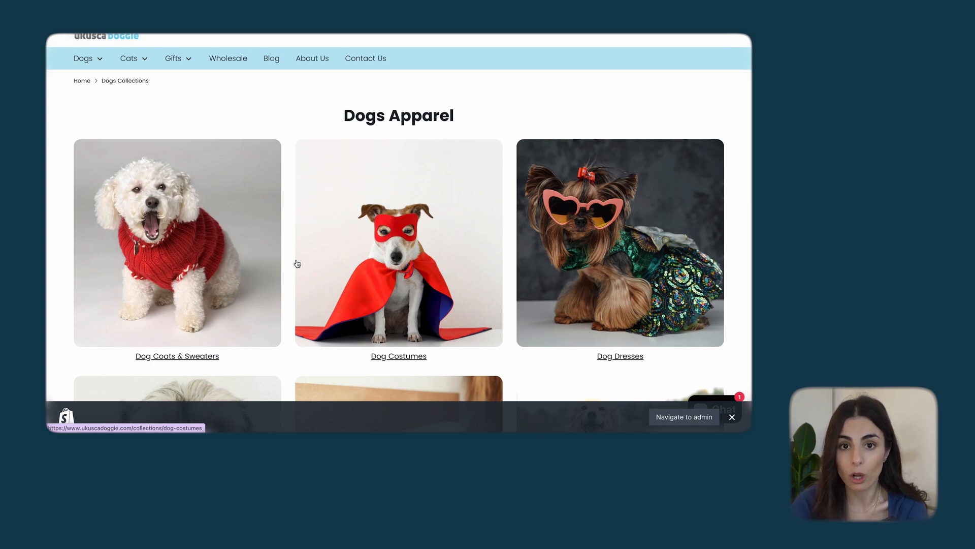
# Look through the Dogs Apparel and Dog Everyday Essentials collections, and return to the home page slideshow
pyautogui.scroll(-8, 344, 258)
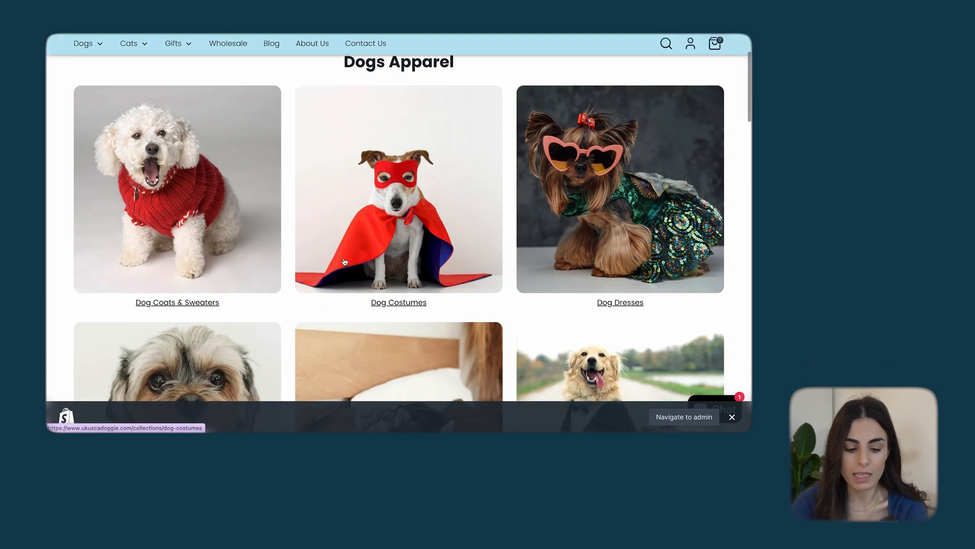
pyautogui.scroll(-8, 344, 258)
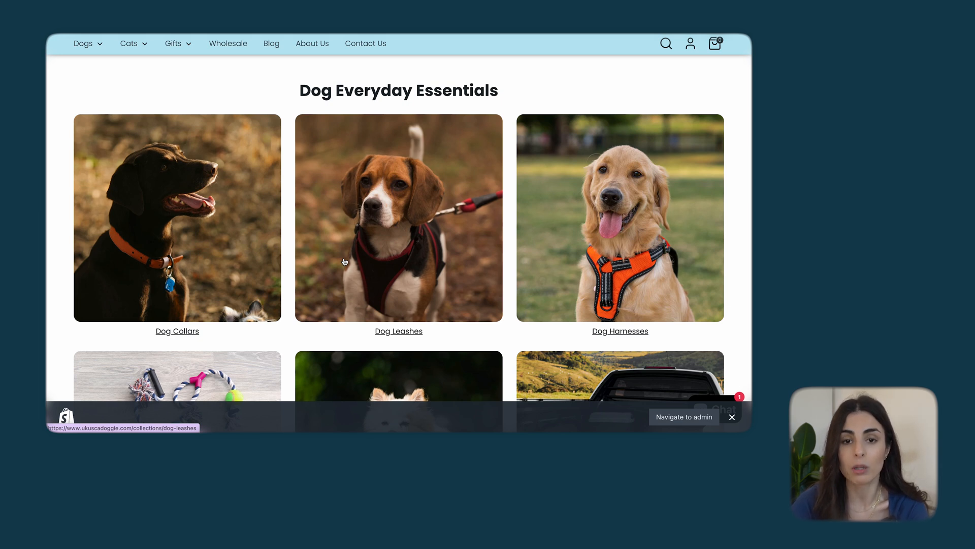
pyautogui.scroll(10, 344, 262)
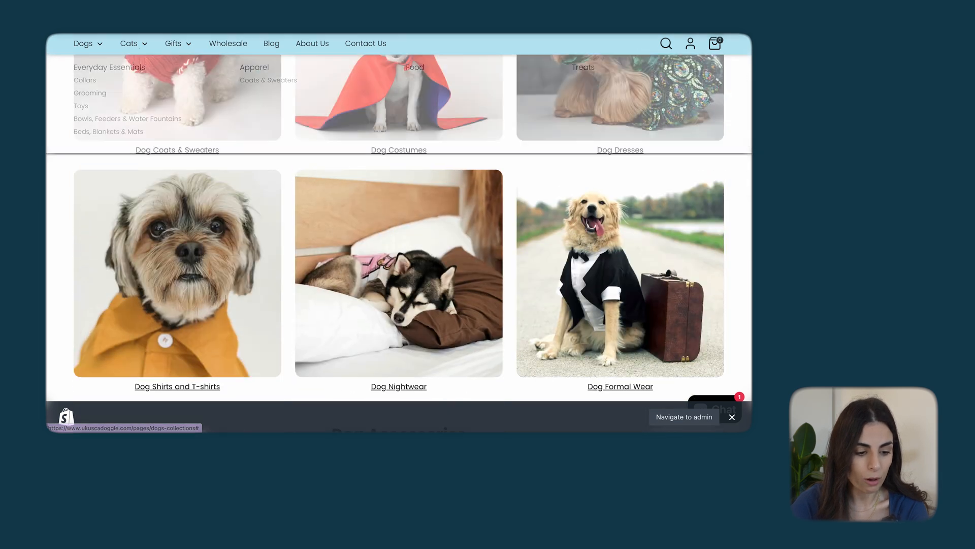
pyautogui.scroll(10, 399, 228)
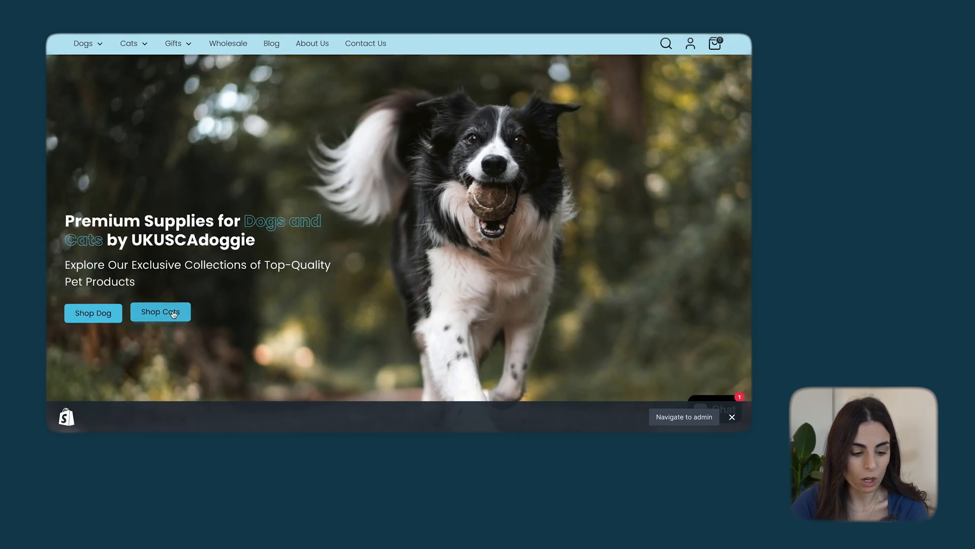
# Follow the slide's Shop Cats link and look over the cat collections it leads to
pyautogui.click(173, 313)
pyautogui.scroll(-3, 277, 328)
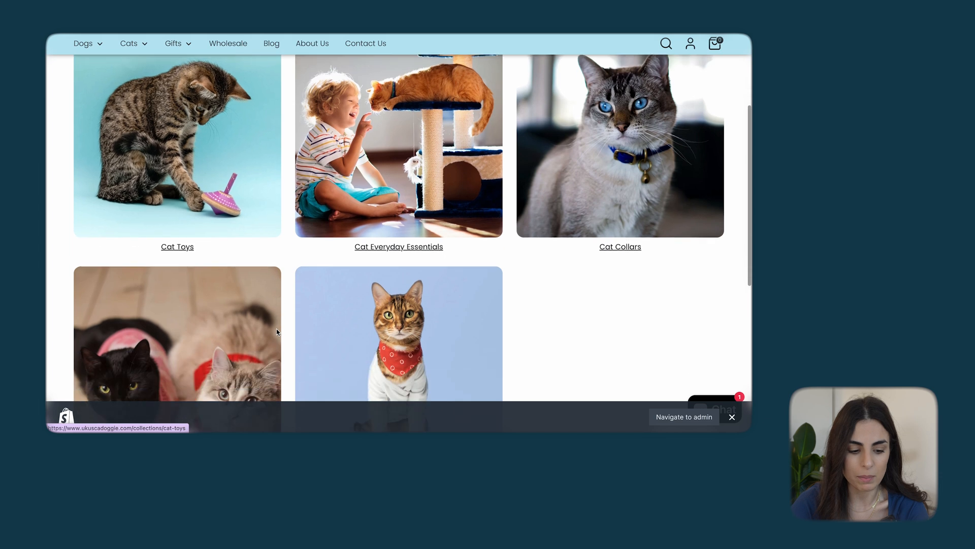
pyautogui.scroll(3, 277, 333)
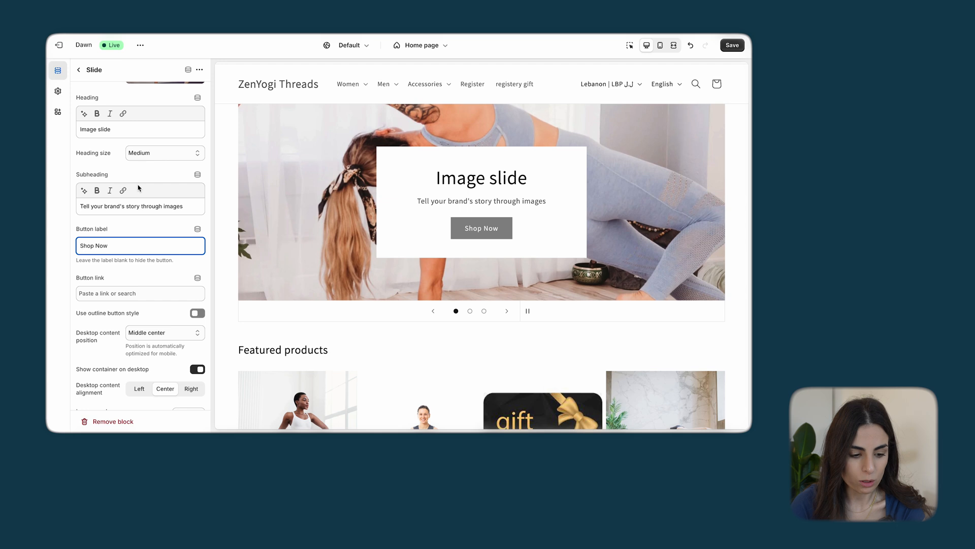
# Try left desktop content alignment on the first slide and restore it to center
pyautogui.scroll(-2, 134, 300)
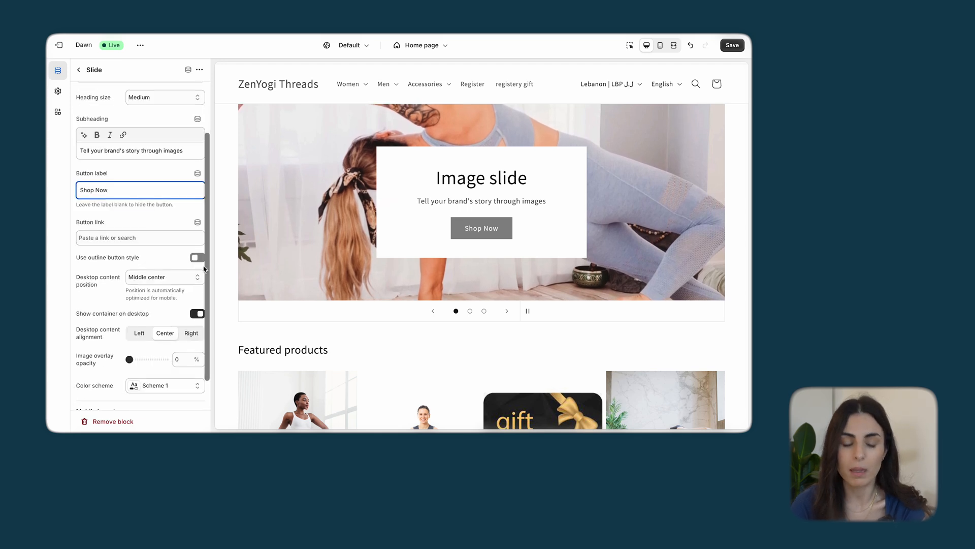
pyautogui.scroll(-1, 147, 266)
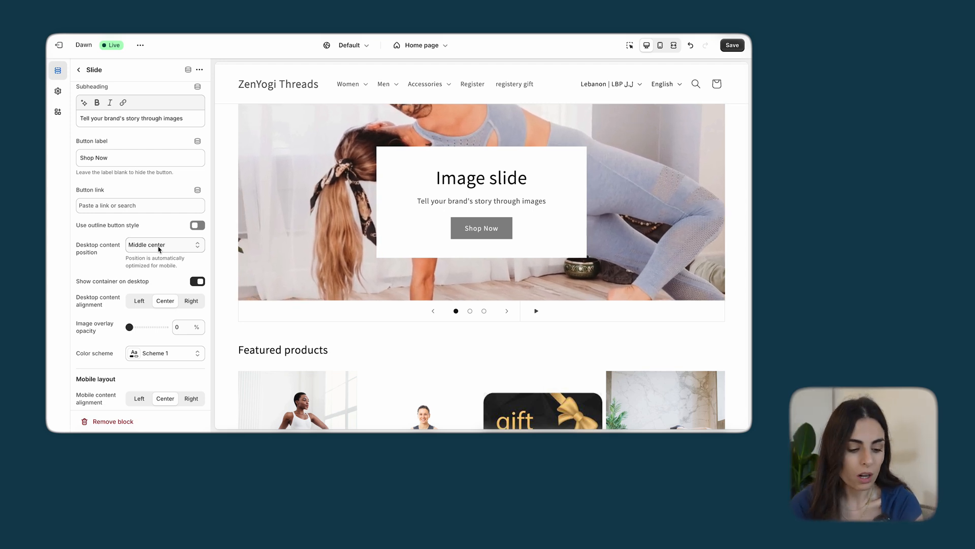
pyautogui.scroll(-1, 154, 288)
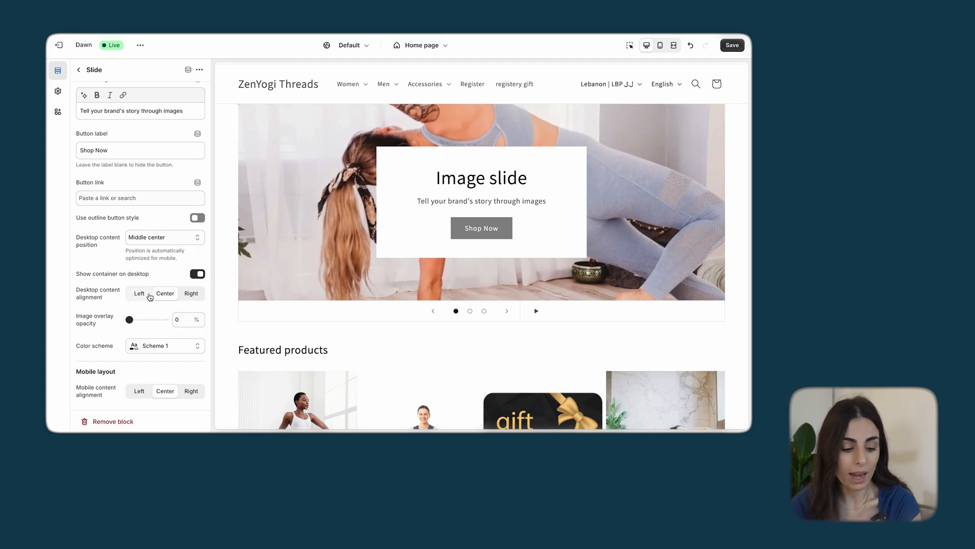
pyautogui.click(140, 293)
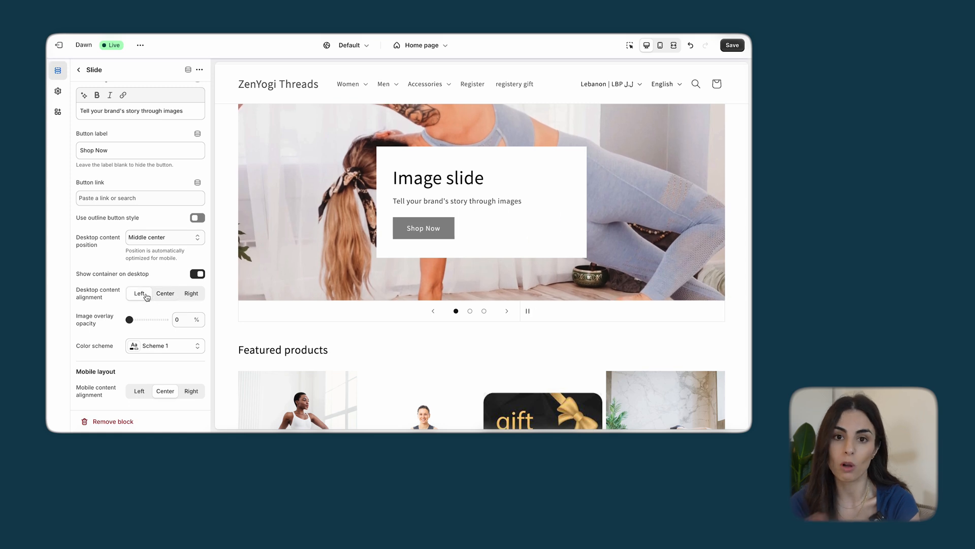
pyautogui.click(161, 294)
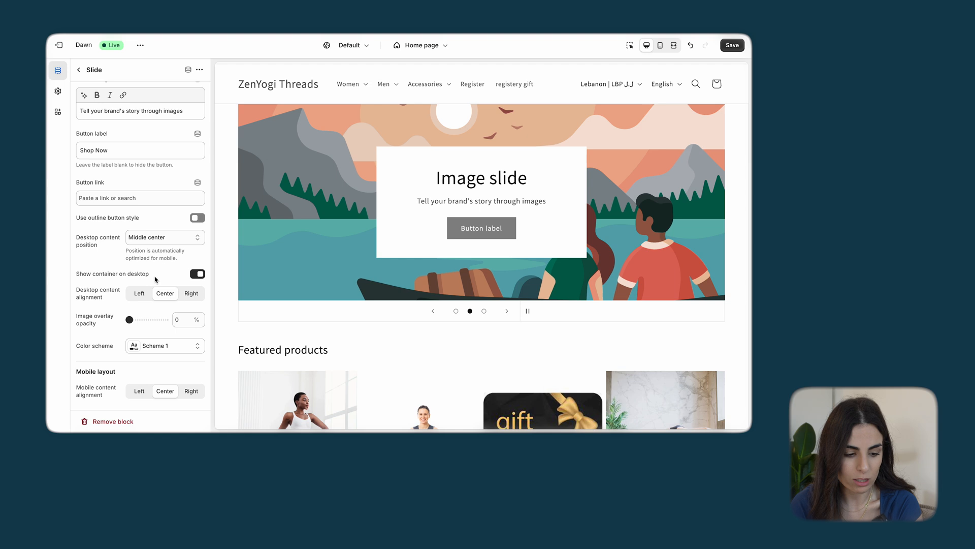
# Hide the slide's container on desktop and set the image overlay opacity to 30%
pyautogui.scroll(1, 163, 325)
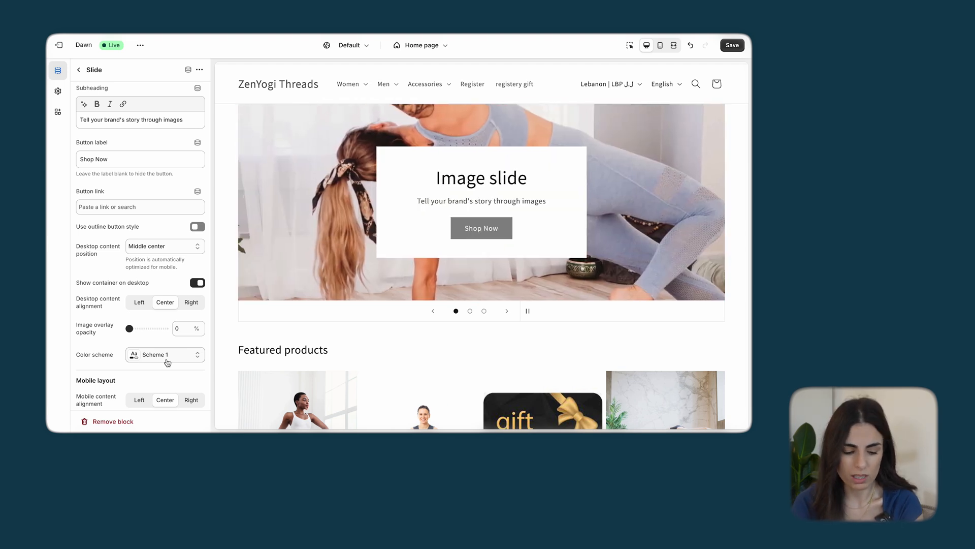
pyautogui.scroll(-1, 143, 416)
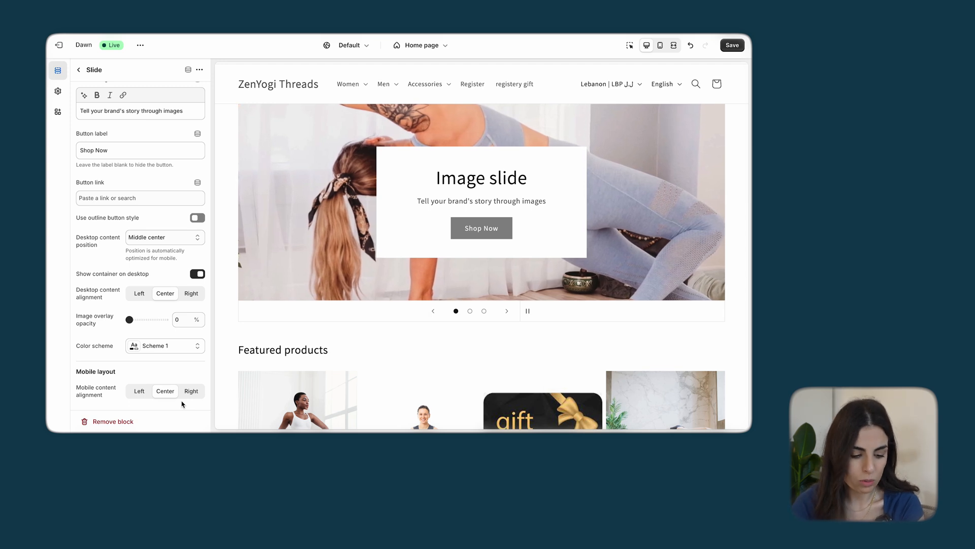
pyautogui.click(531, 312)
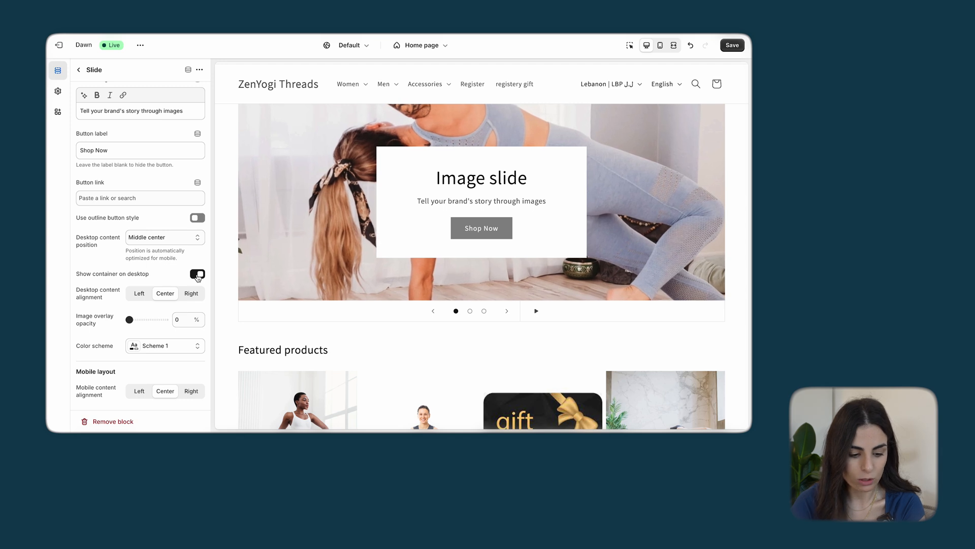
pyautogui.click(198, 275)
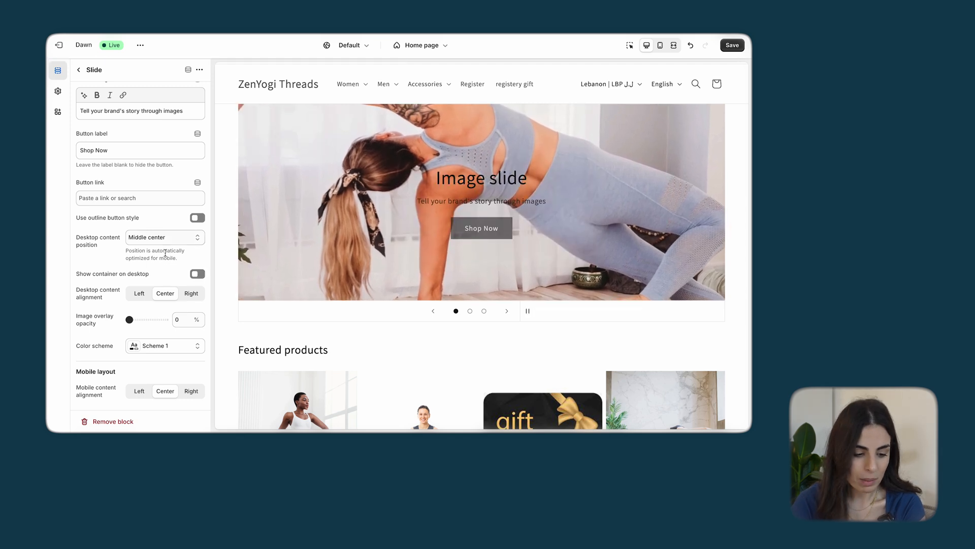
pyautogui.moveTo(129, 319); pyautogui.dragTo(140, 320)
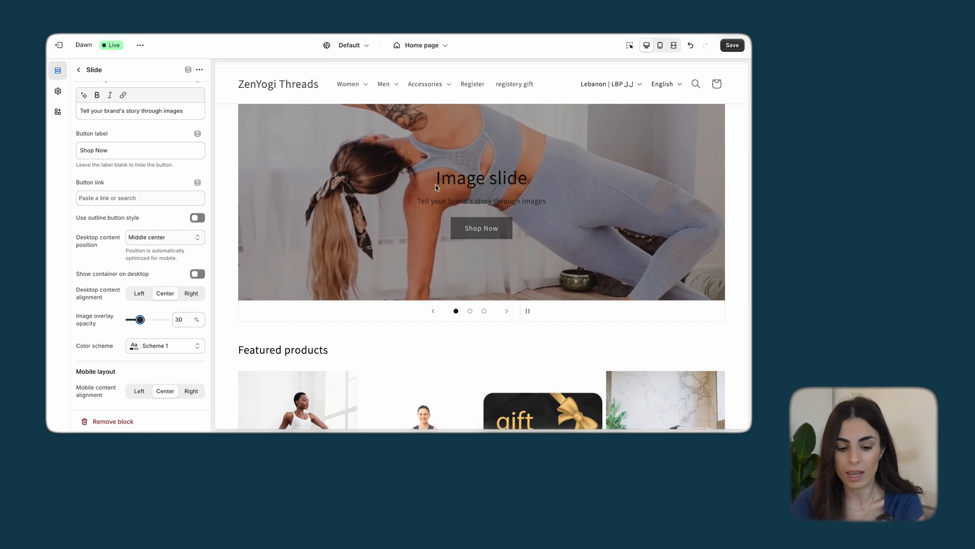
# Make the slide's heading bold, set its size to Extra large, and return to the home page's section list
pyautogui.scroll(5, 142, 168)
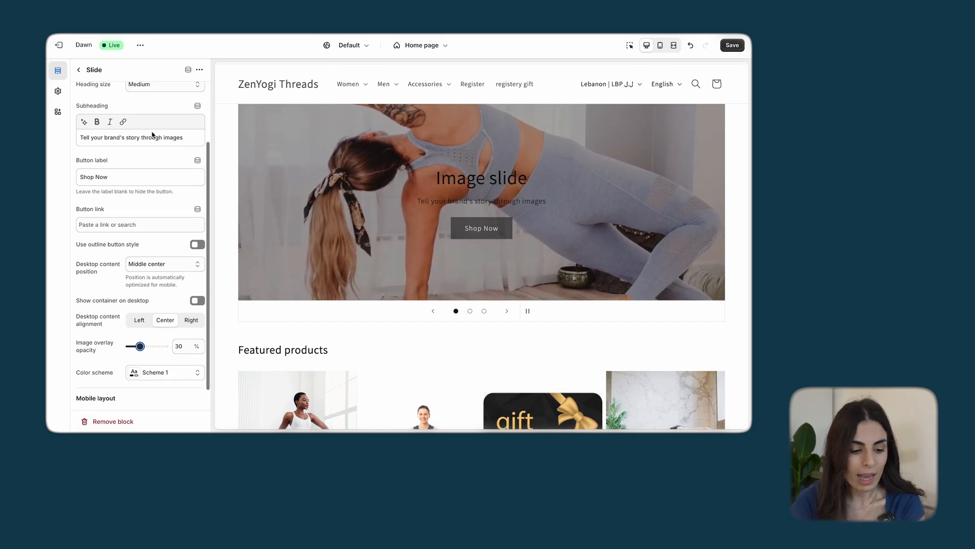
pyautogui.tripleClick(96, 177)
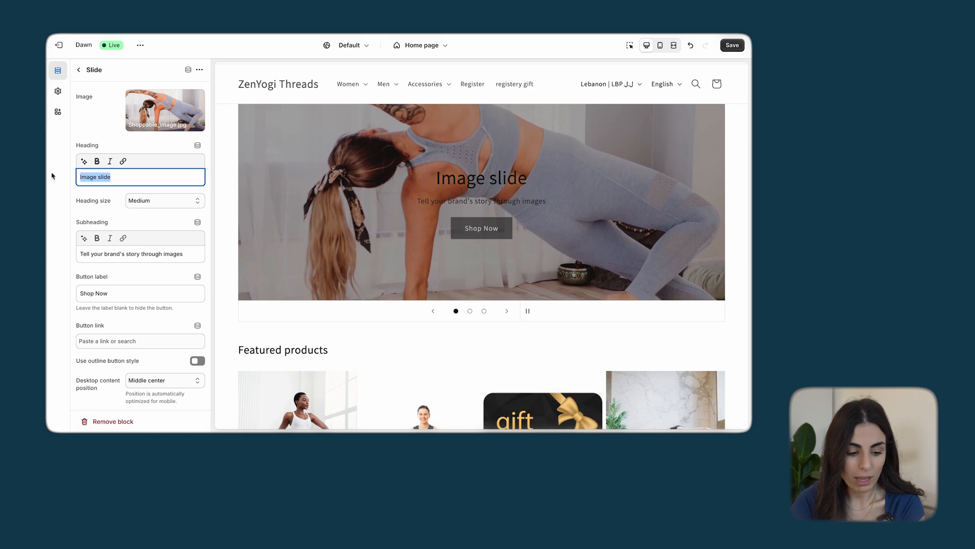
pyautogui.click(99, 161)
pyautogui.click(145, 202)
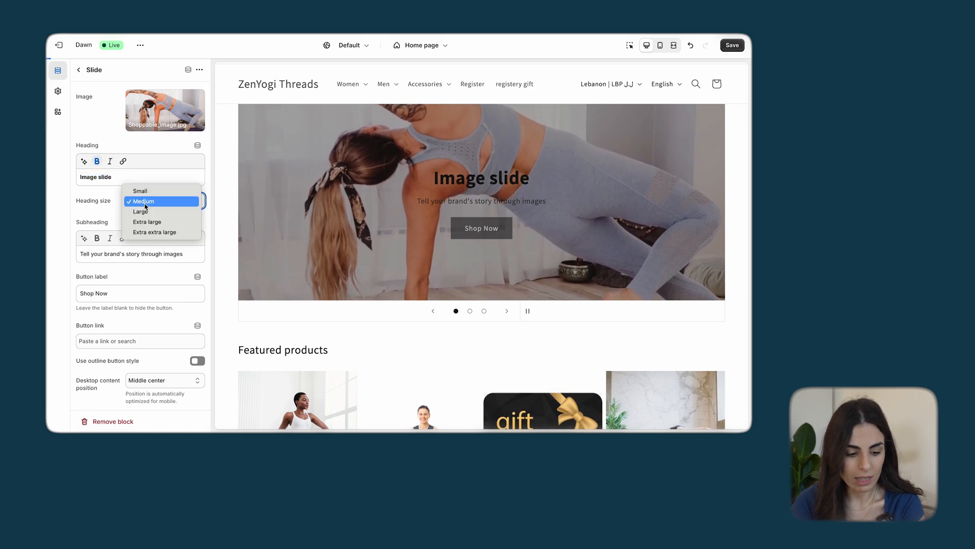
pyautogui.click(152, 222)
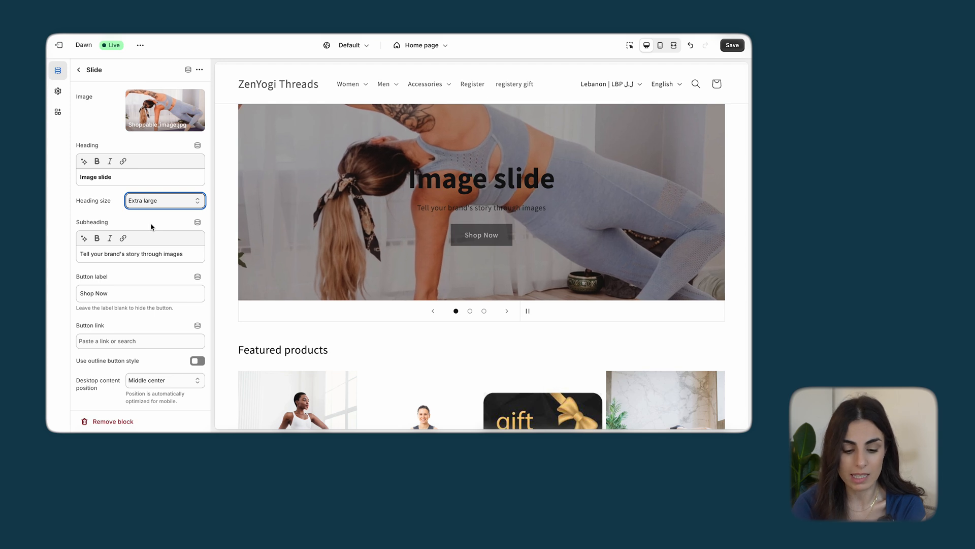
pyautogui.scroll(-1, 151, 227)
pyautogui.scroll(-3, 152, 227)
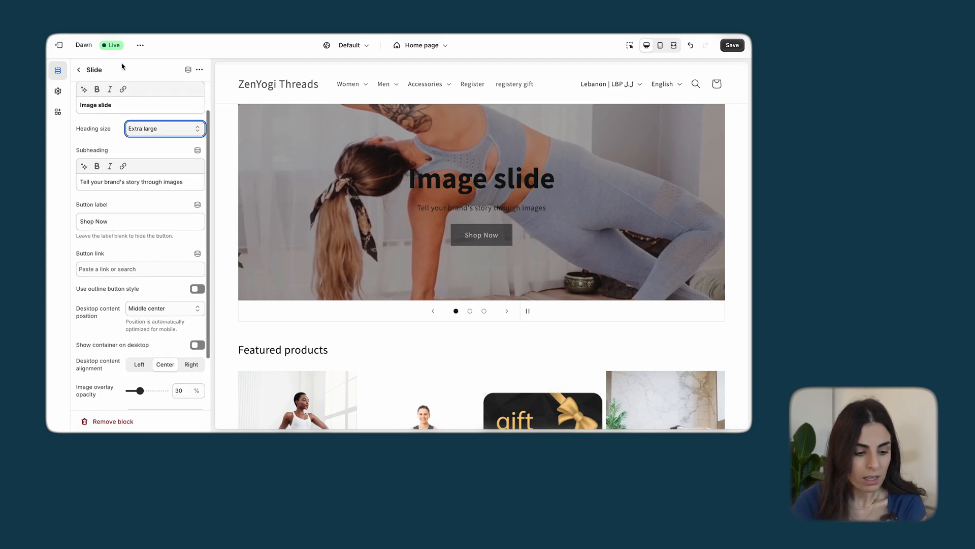
pyautogui.click(78, 69)
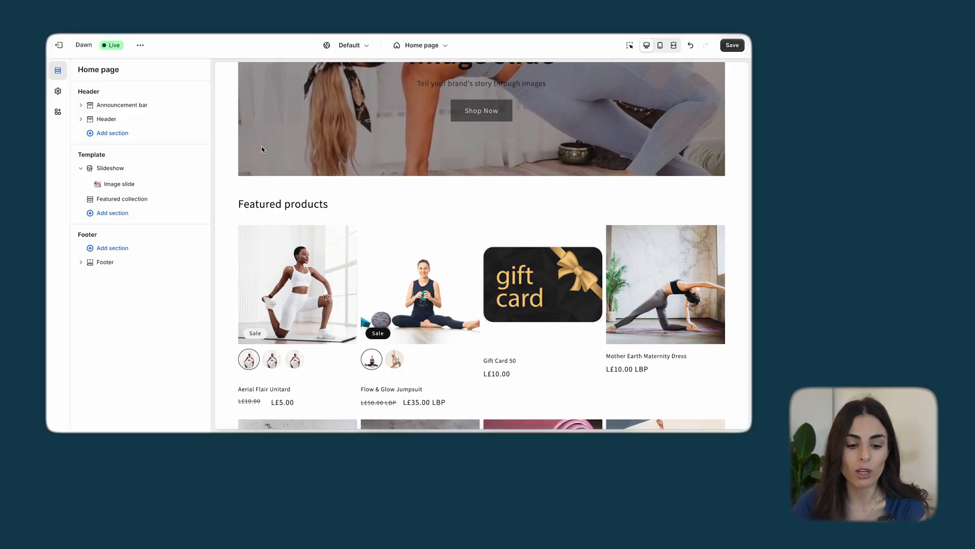
# Review the slideshow and featured products in the home page preview
pyautogui.scroll(3, 378, 223)
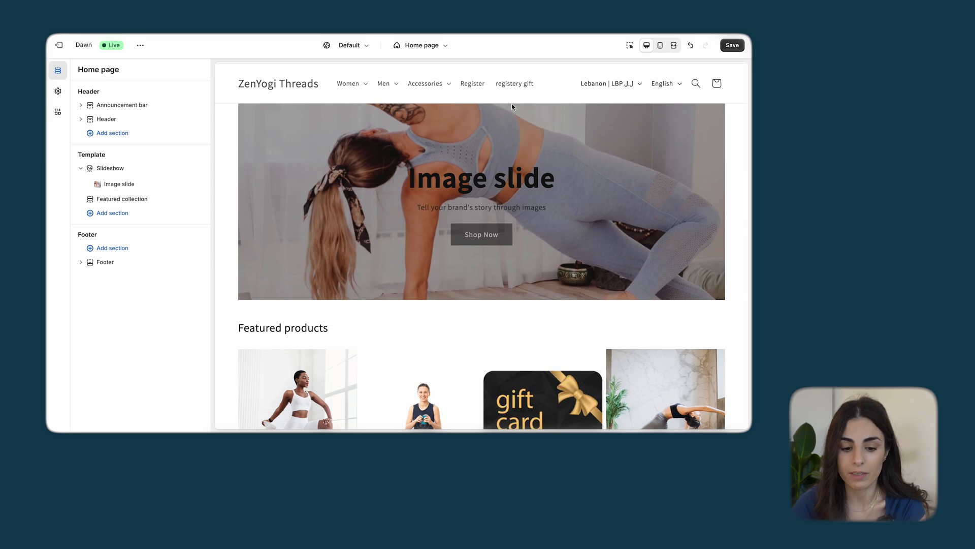
pyautogui.scroll(-1, 479, 206)
pyautogui.scroll(-4, 479, 206)
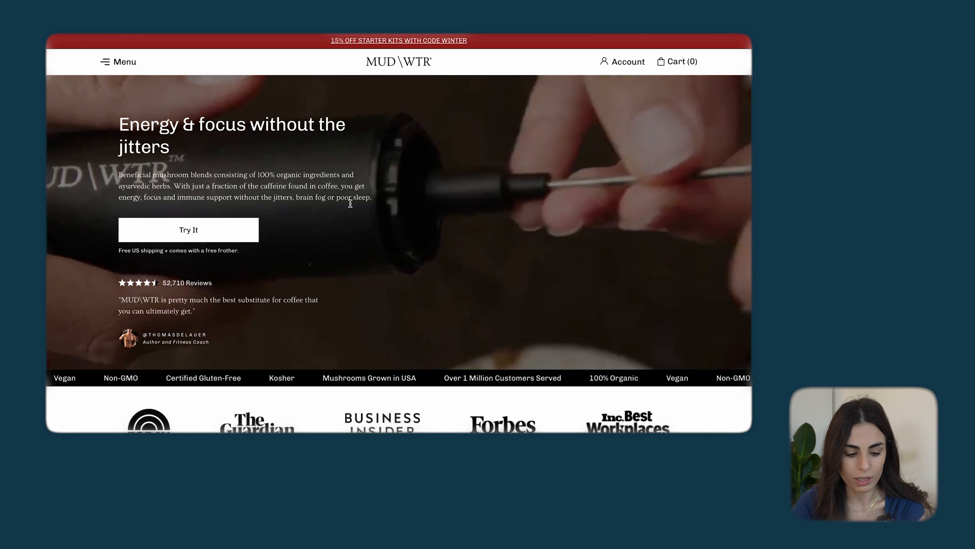
# Switch to the puremelt chocolate store, dismiss its free Lovebites offer and look over the home page
pyautogui.scroll(-4, 616, 264)
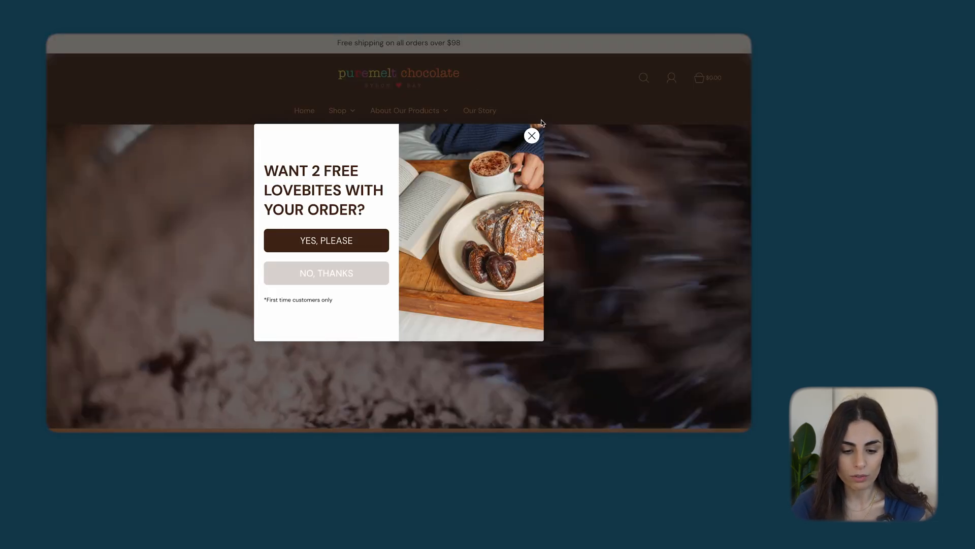
pyautogui.click(532, 136)
pyautogui.scroll(-15, 462, 243)
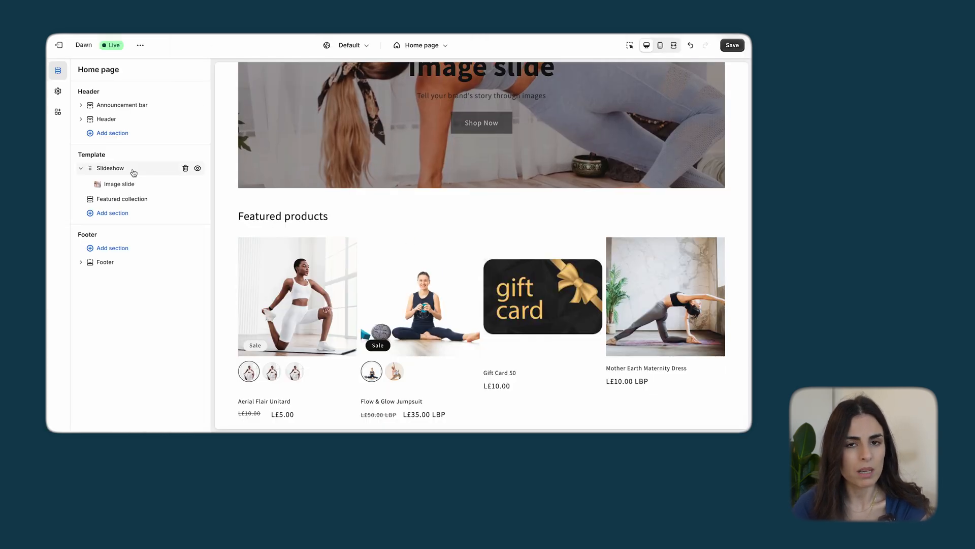
# In the Dawn theme editor, search the sections that can be added to the template for "logo", and clear the search
pyautogui.click(123, 219)
pyautogui.write('iogo')
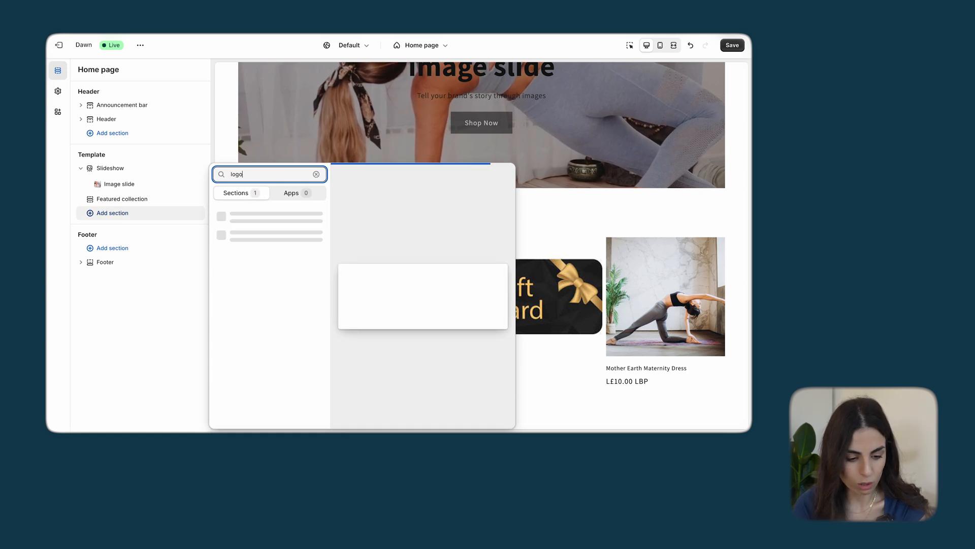
pyautogui.press('BackSpace')
pyautogui.press('BackSpace')
pyautogui.press('BackSpace')
pyautogui.press('BackSpace')
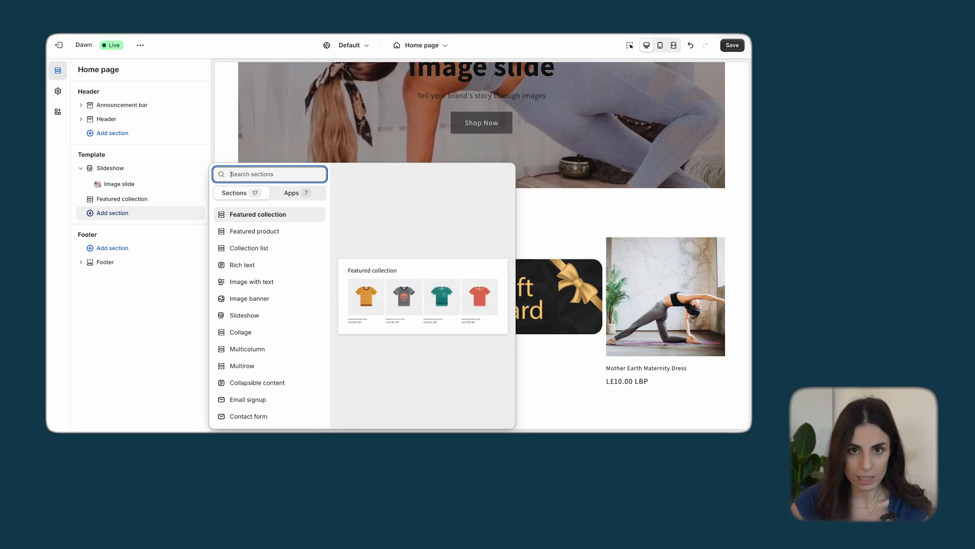
# Add a Multicolumn section to the home page template, below the featured collection
pyautogui.scroll(-3, 283, 363)
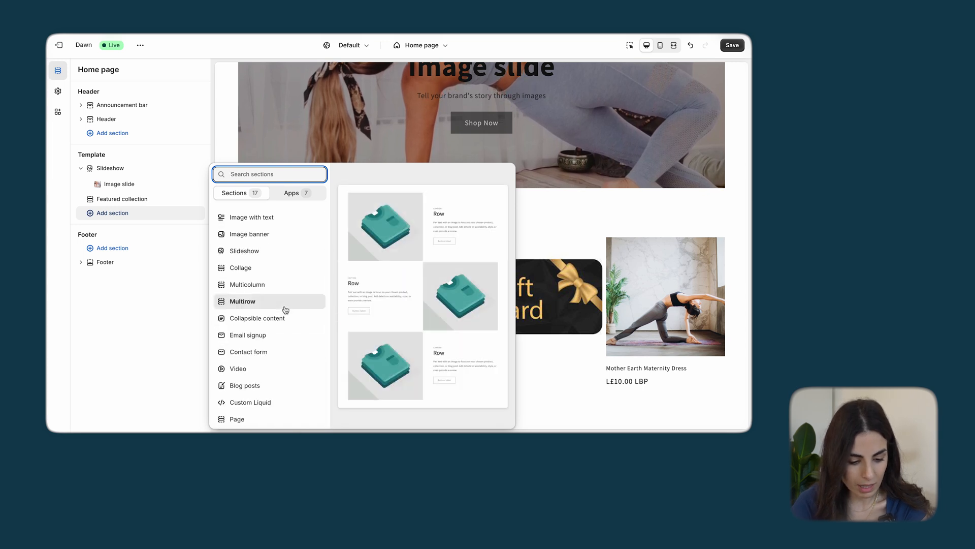
pyautogui.scroll(1, 279, 311)
pyautogui.click(256, 318)
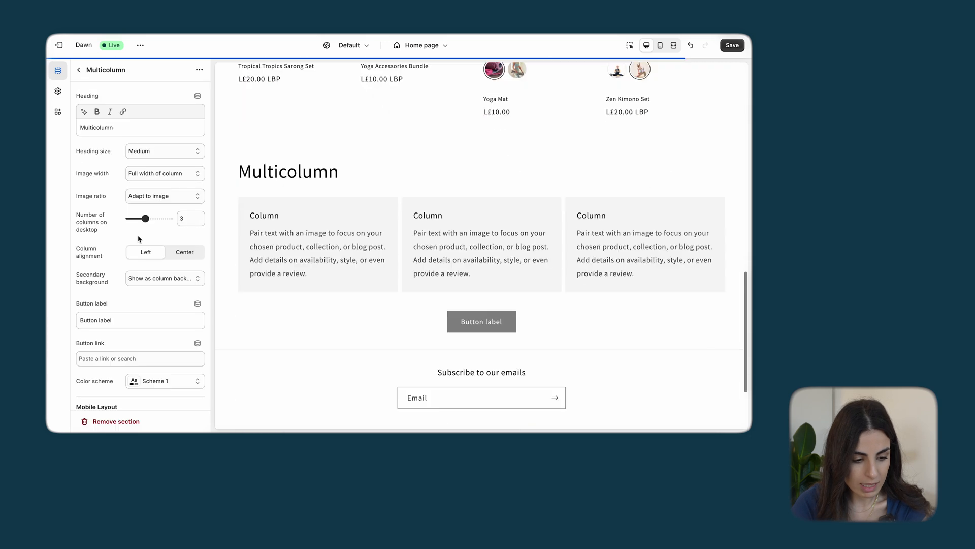
# Clear the placeholder heading and description of the first column in the Multicolumn section
pyautogui.click(79, 70)
pyautogui.click(123, 233)
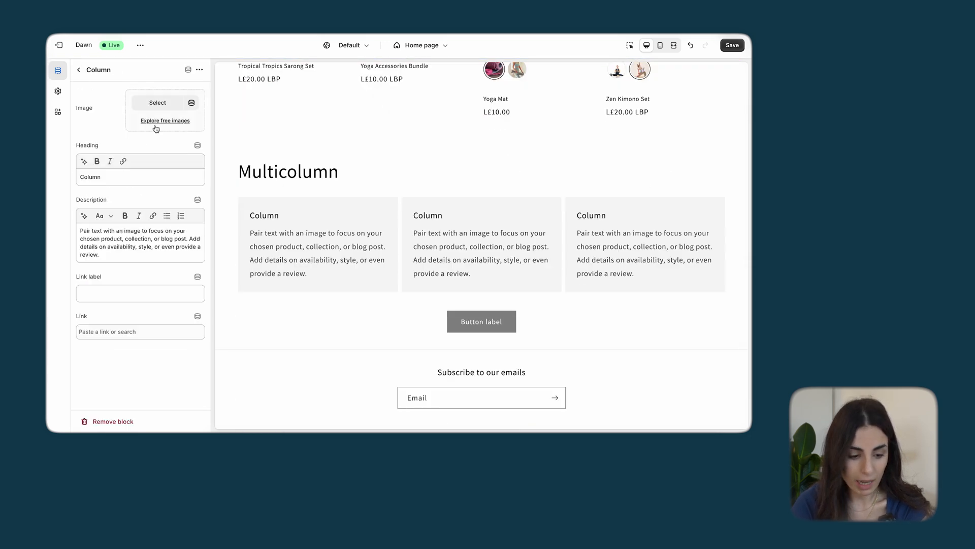
pyautogui.moveTo(125, 180); pyautogui.dragTo(46, 182)
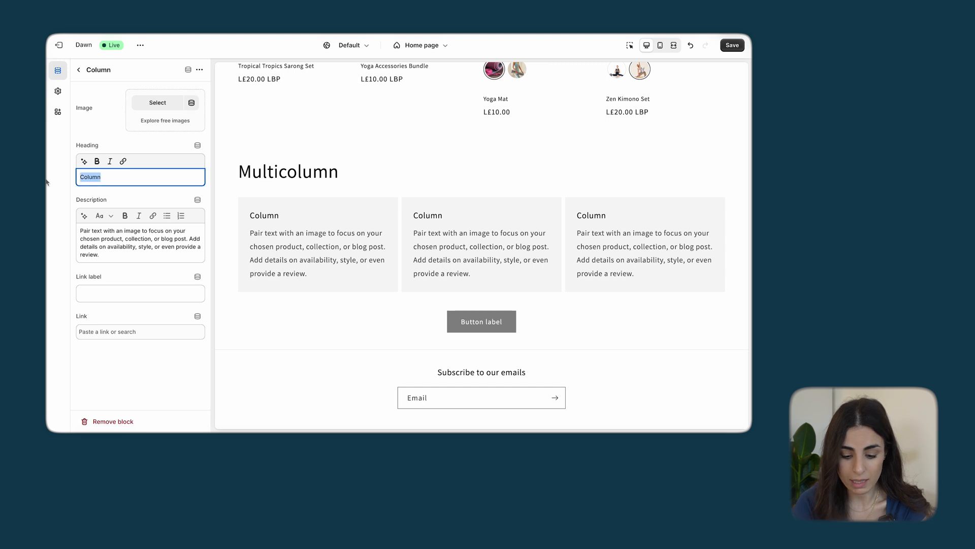
pyautogui.press('BackSpace')
pyautogui.moveTo(142, 255); pyautogui.dragTo(76, 229)
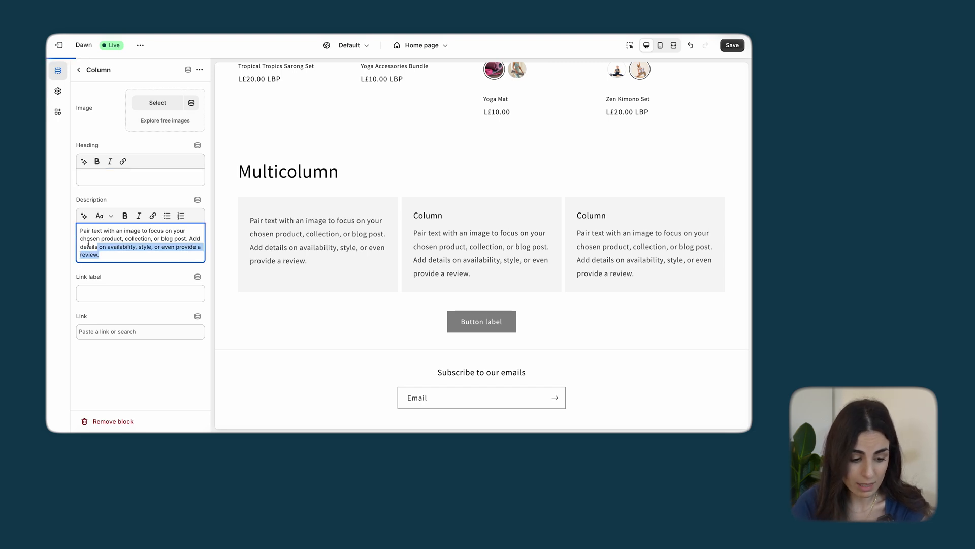
pyautogui.press('BackSpace')
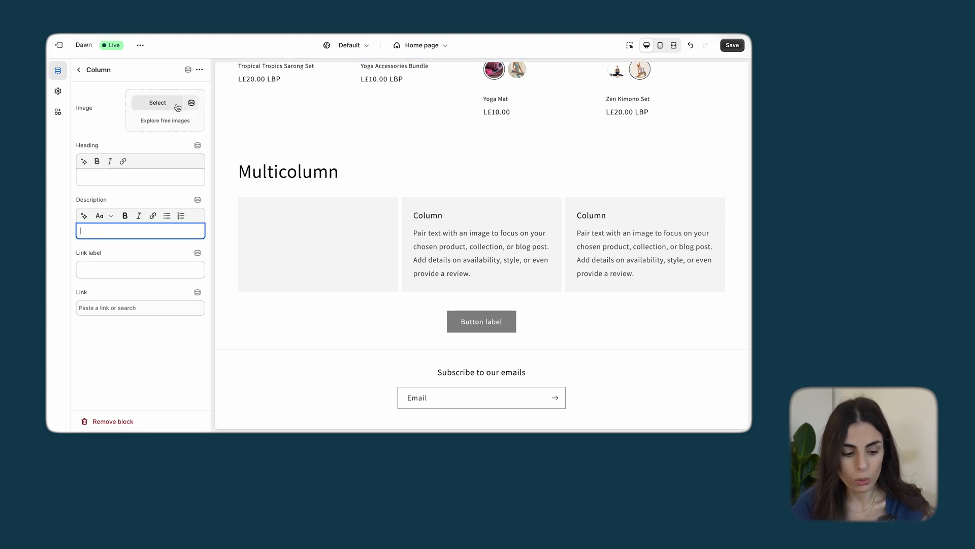
pyautogui.click(157, 102)
pyautogui.scroll(-10, 332, 276)
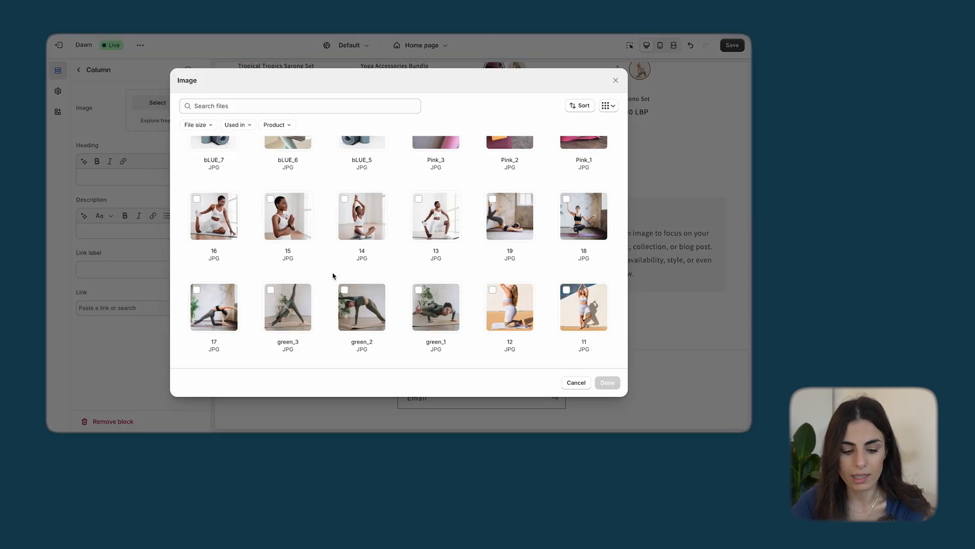
pyautogui.click(615, 81)
pyautogui.click(78, 69)
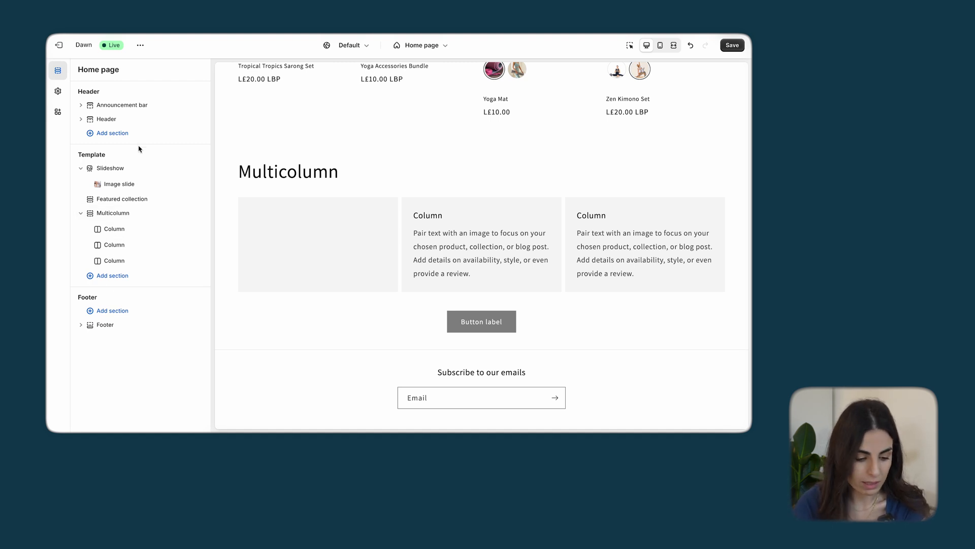
pyautogui.click(112, 275)
pyautogui.scroll(-3, 257, 303)
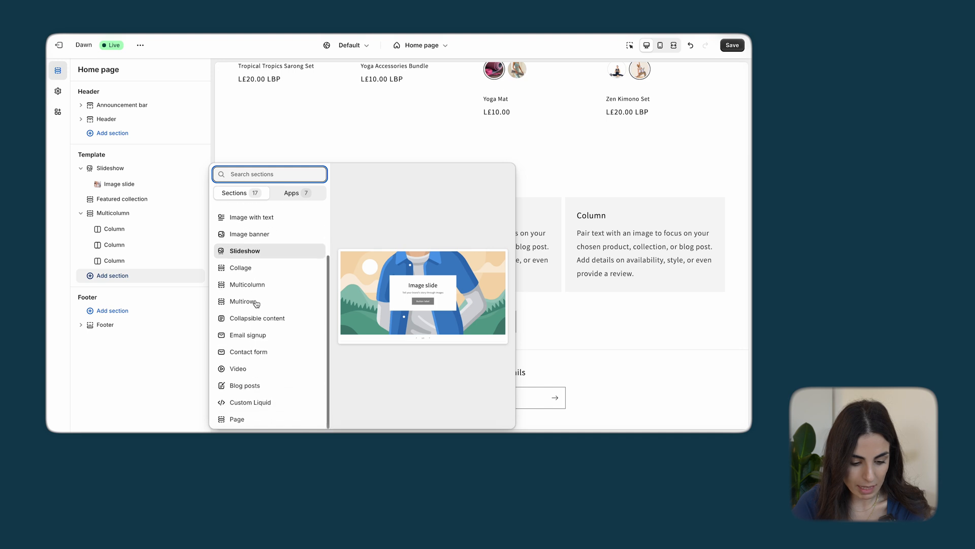
pyautogui.scroll(3, 257, 303)
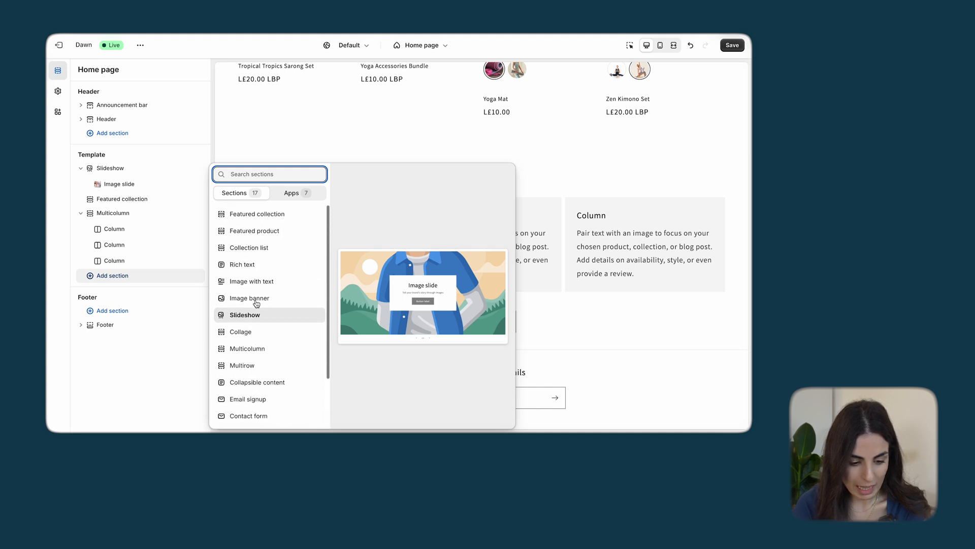
pyautogui.click(133, 391)
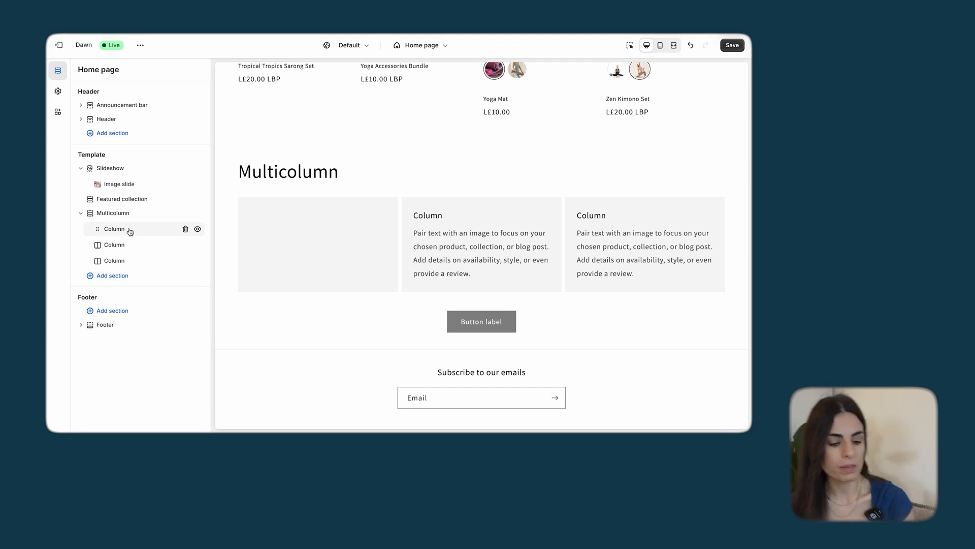
pyautogui.click(113, 213)
pyautogui.click(81, 70)
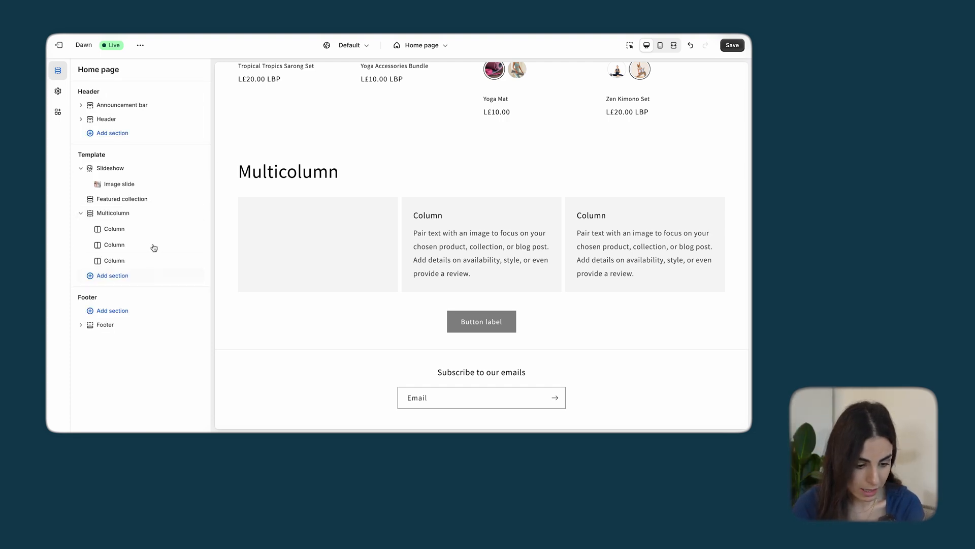
# Remove two of the three columns from the Multicolumn section and set the ZenYogi Threads lotus logo as the remaining column's image
pyautogui.click(183, 245)
pyautogui.click(183, 245)
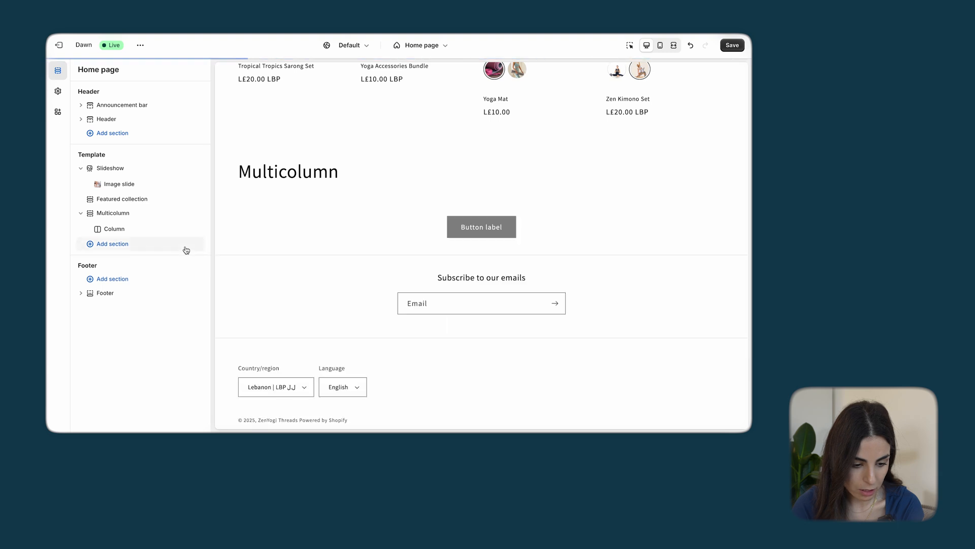
pyautogui.click(153, 230)
pyautogui.click(160, 110)
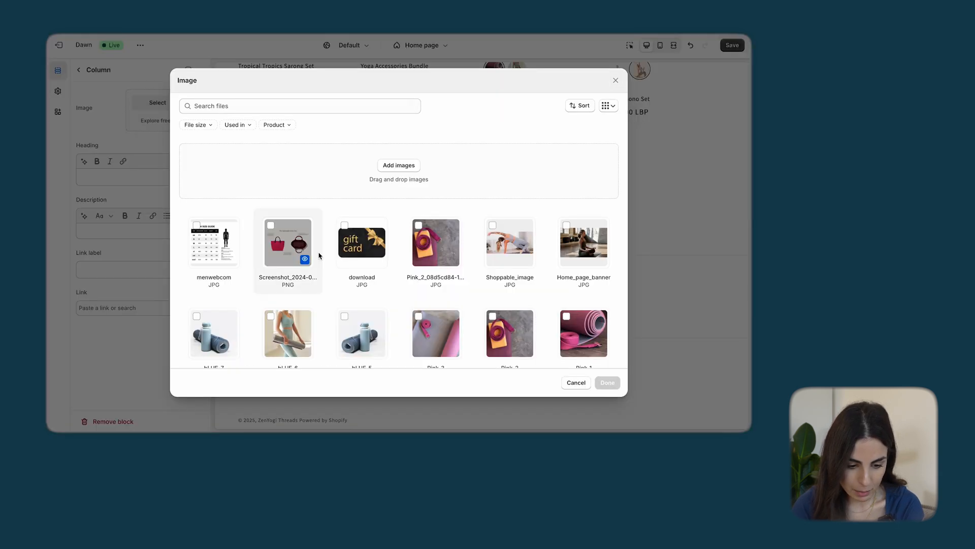
pyautogui.scroll(-5, 320, 254)
pyautogui.click(203, 307)
pyautogui.click(607, 383)
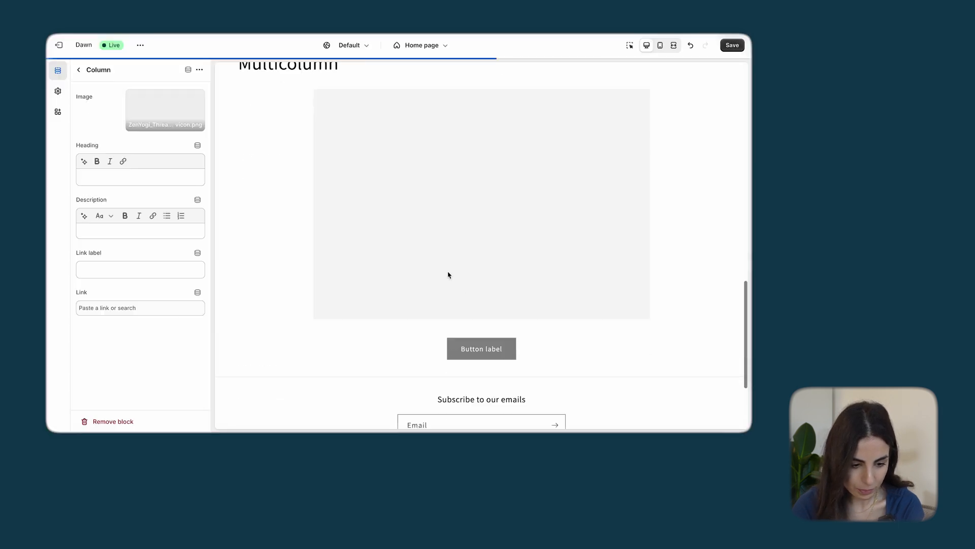
pyautogui.click(80, 72)
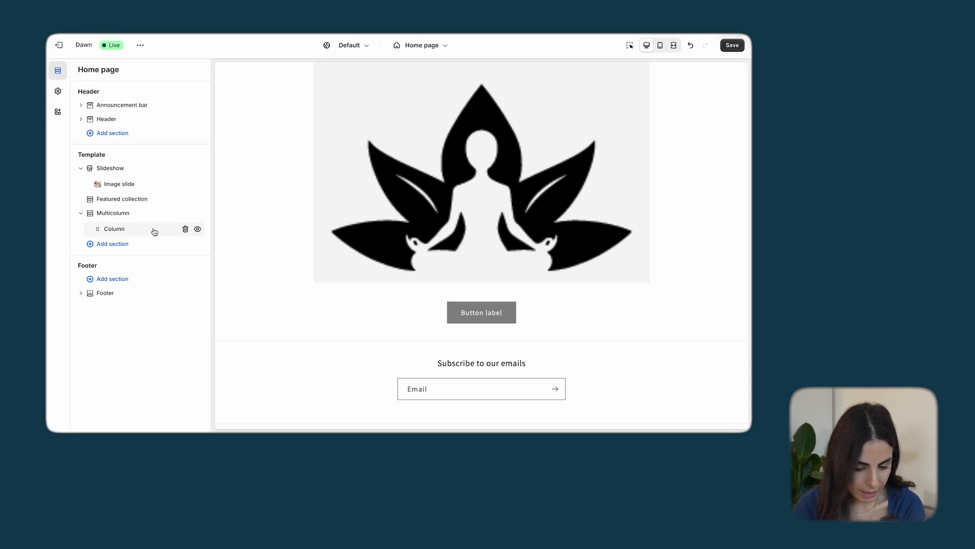
# Turn on the preview inspector and duplicate the logo column three times to make four identical columns in the Multicolumn section
pyautogui.click(633, 46)
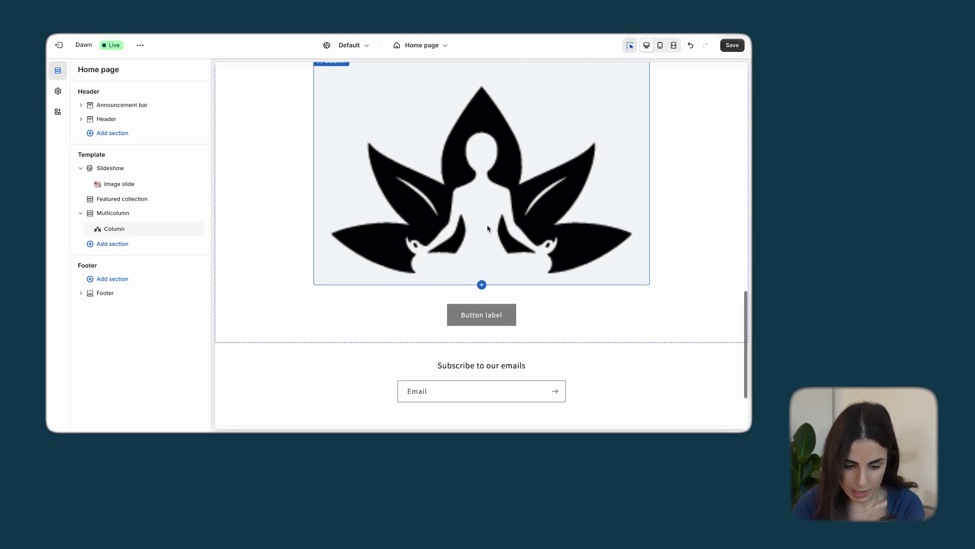
pyautogui.click(487, 228)
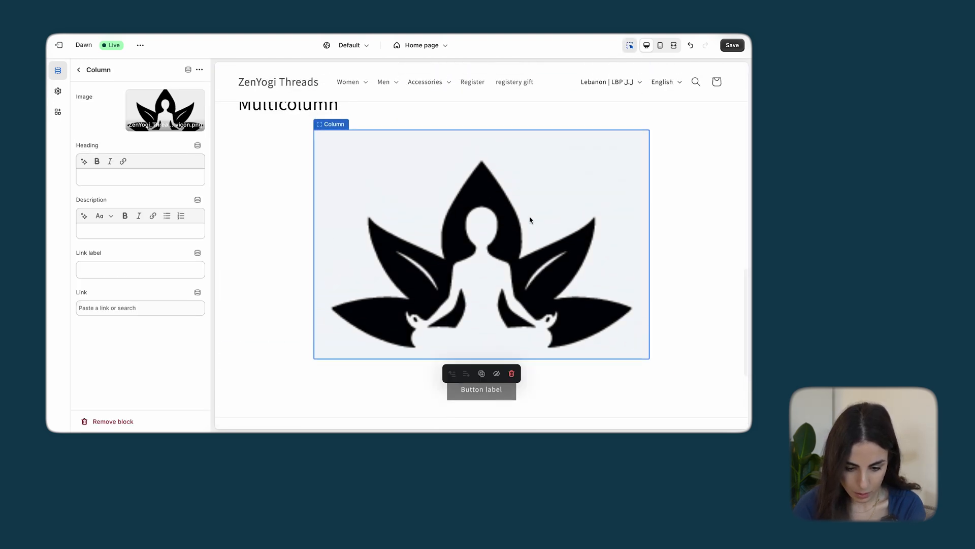
pyautogui.click(482, 373)
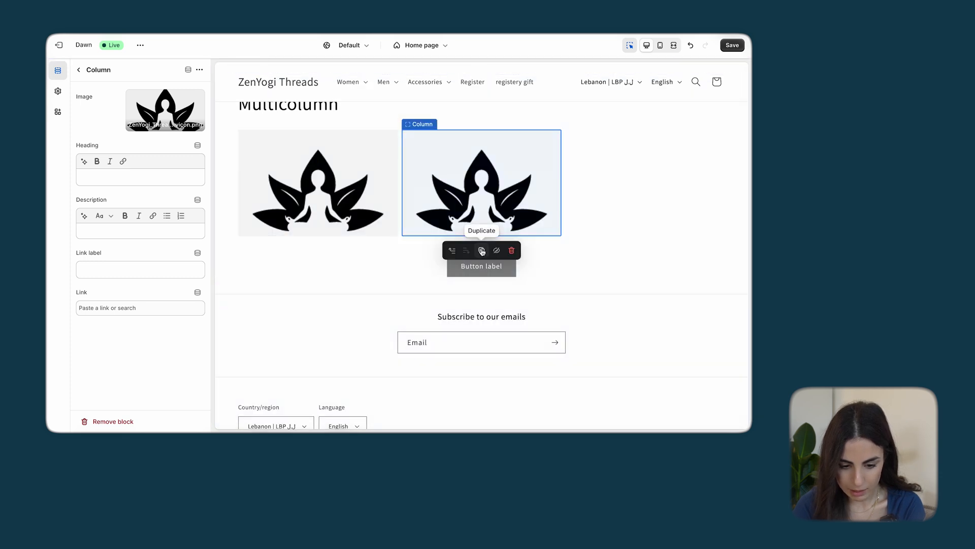
pyautogui.click(482, 250)
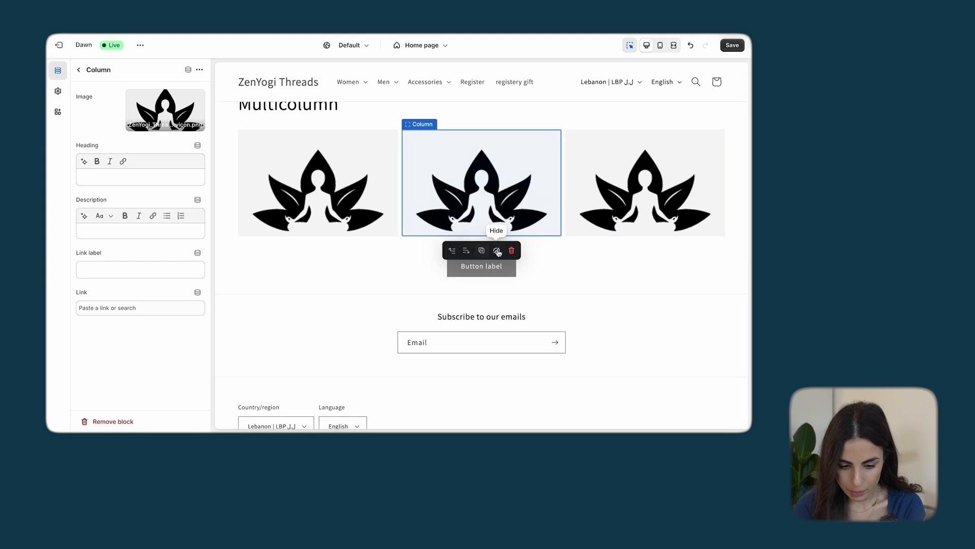
pyautogui.click(480, 252)
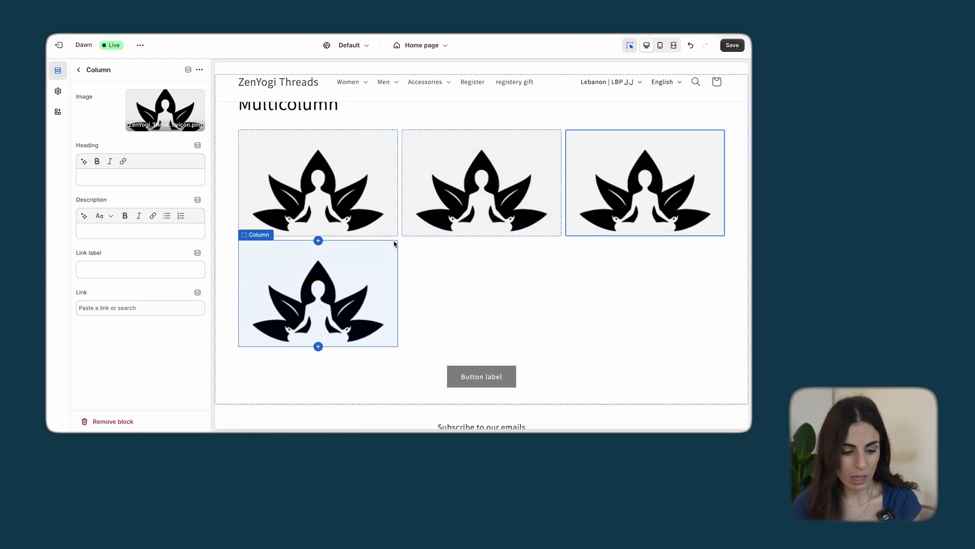
# Set the Multicolumn section's number of columns on desktop to 5 and duplicate the last logo column to fill the row
pyautogui.click(80, 70)
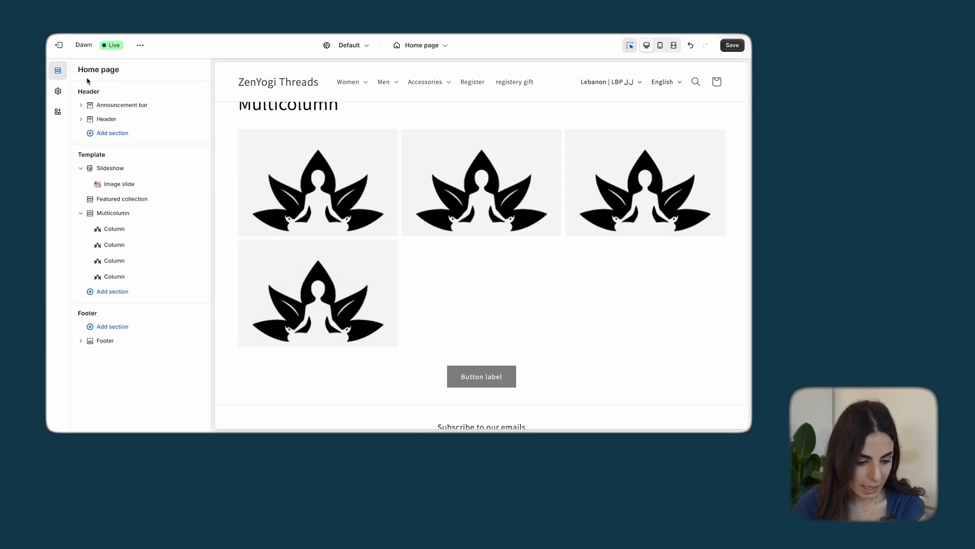
pyautogui.click(115, 215)
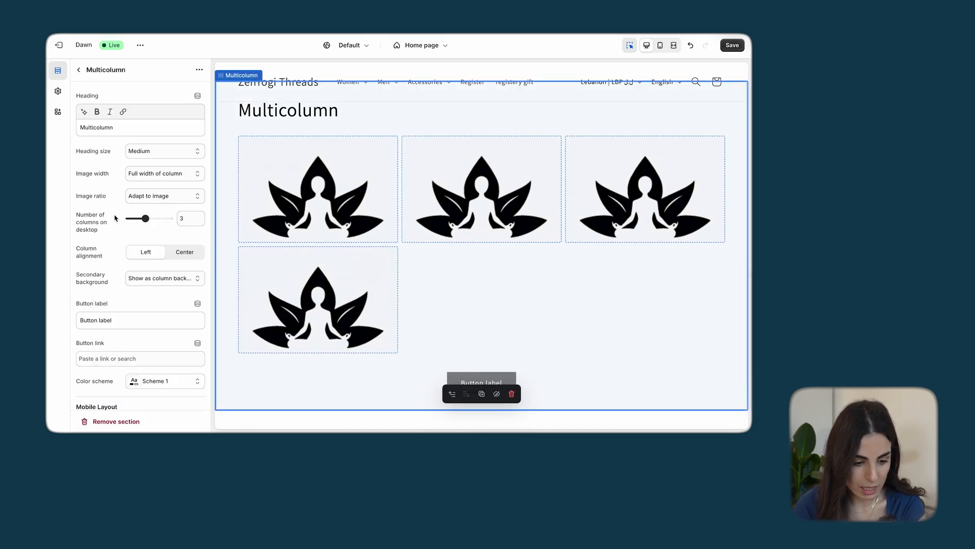
pyautogui.moveTo(145, 219)
pyautogui.mouseDown()
pyautogui.moveTo(170, 218)
pyautogui.moveTo(159, 217)
pyautogui.mouseUp()
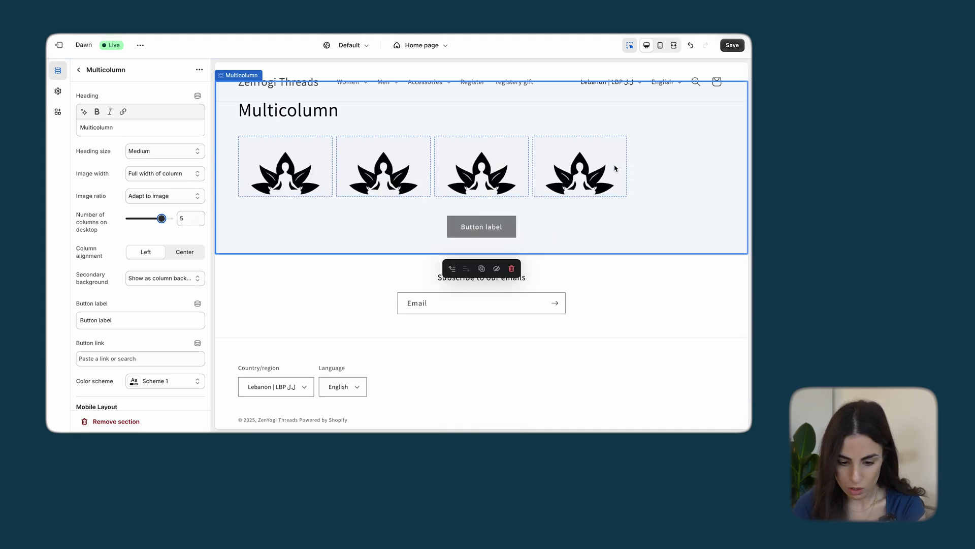
pyautogui.click(615, 168)
pyautogui.click(586, 215)
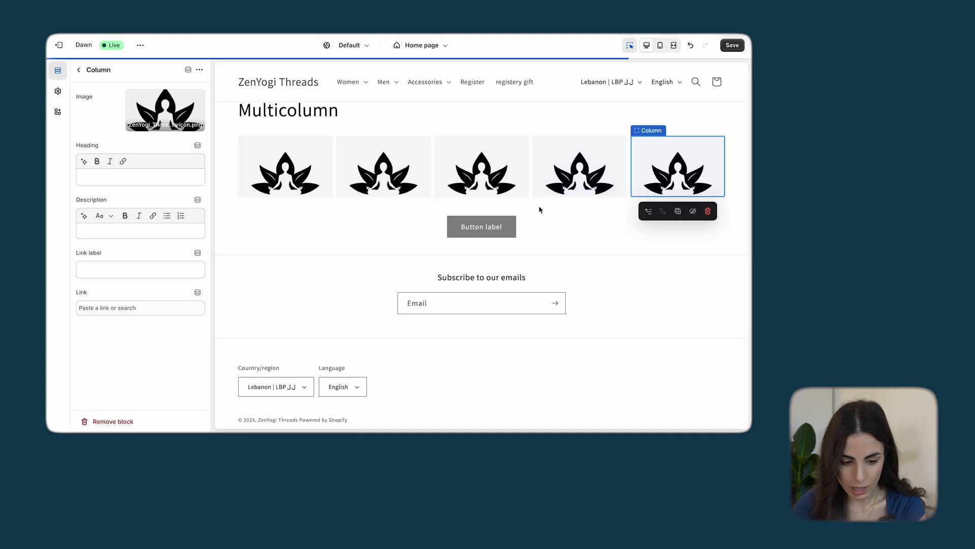
# Set the Multicolumn section's image width to half width of column and its column alignment to center
pyautogui.click(79, 70)
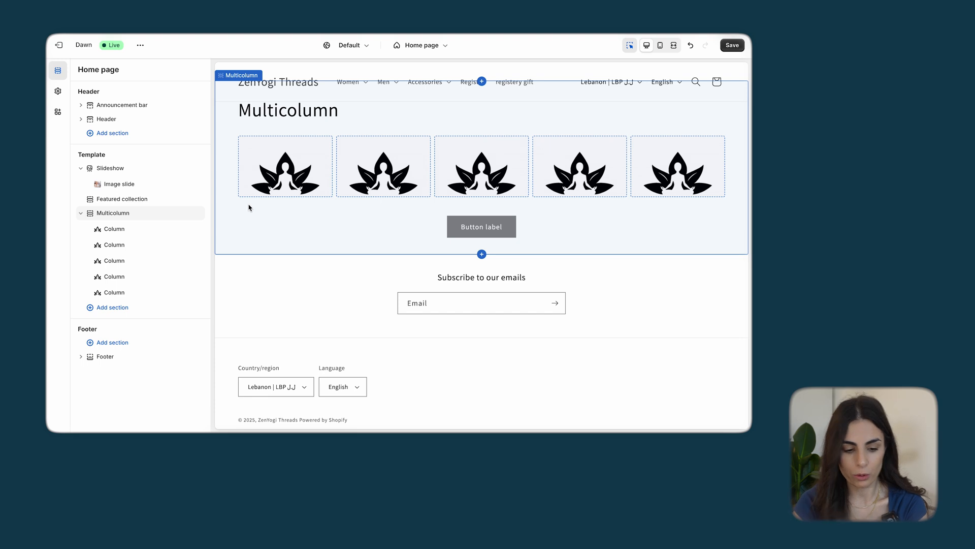
pyautogui.click(124, 213)
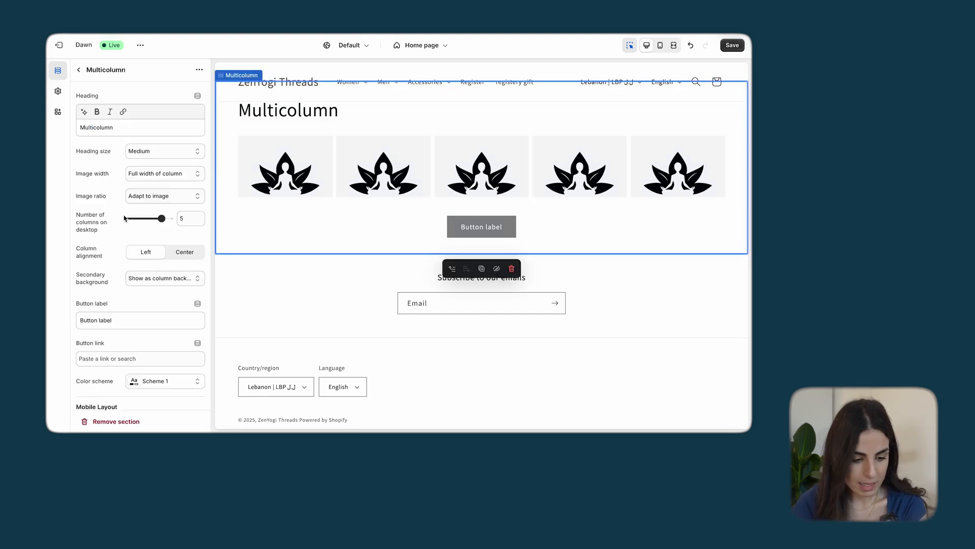
pyautogui.click(164, 173)
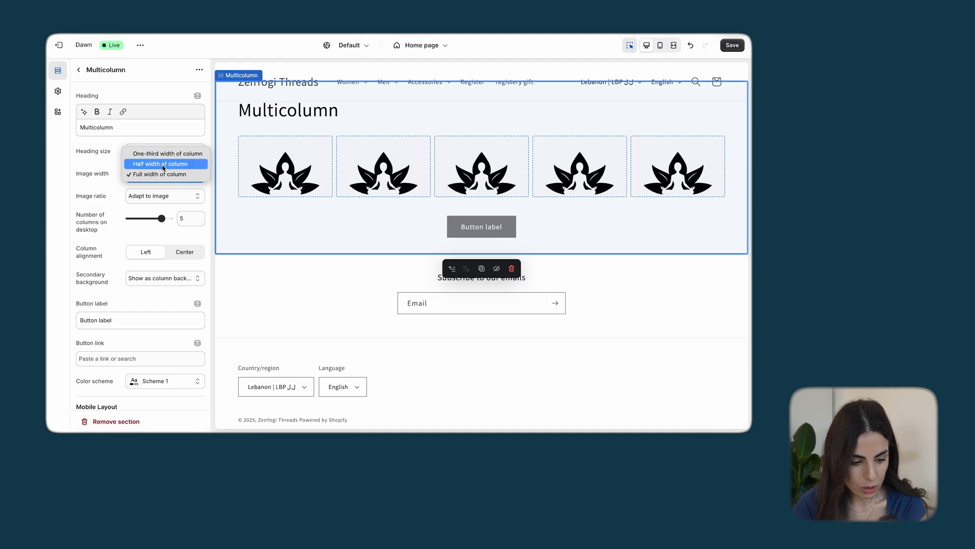
pyautogui.click(162, 164)
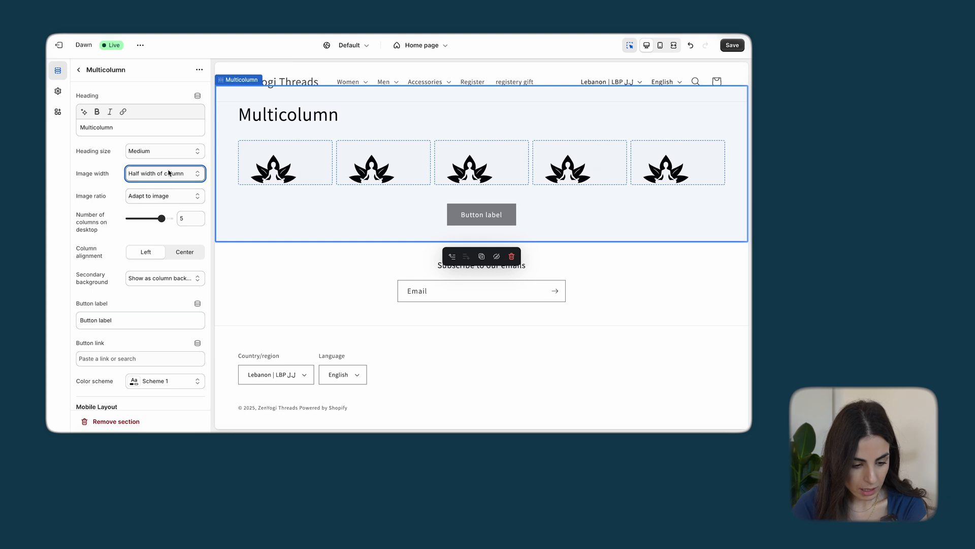
pyautogui.click(176, 252)
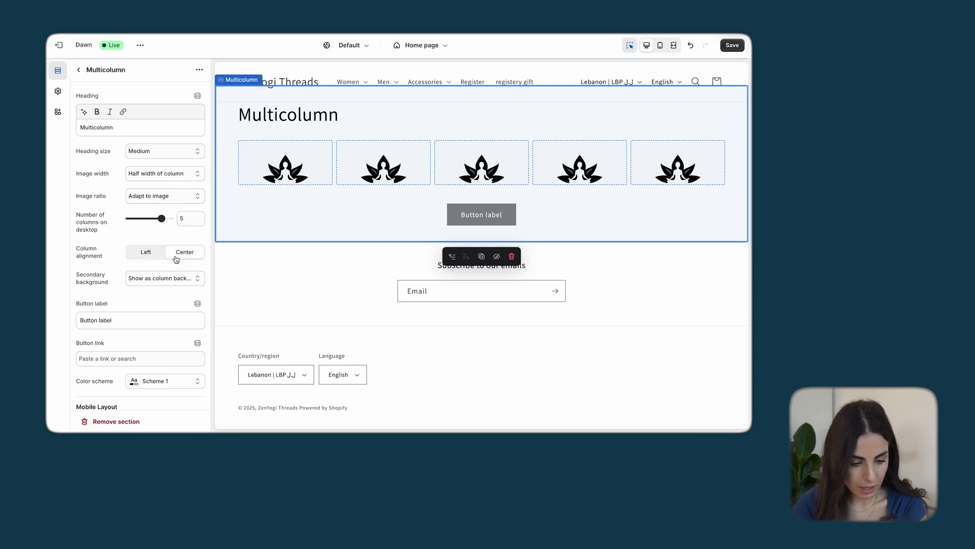
# Preview the home page on mobile and set the Multicolumn section's mobile layout to 2 columns
pyautogui.scroll(-3, 168, 297)
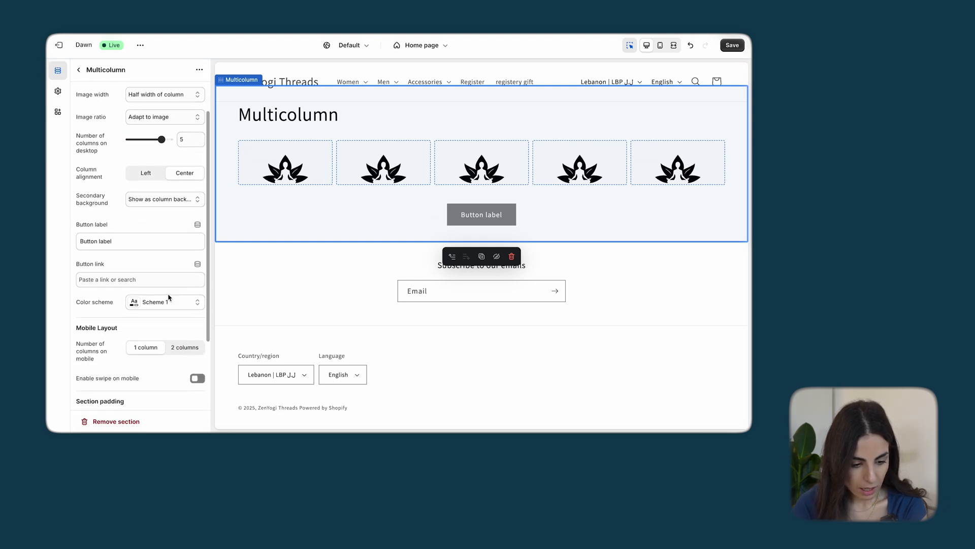
pyautogui.scroll(-4, 168, 294)
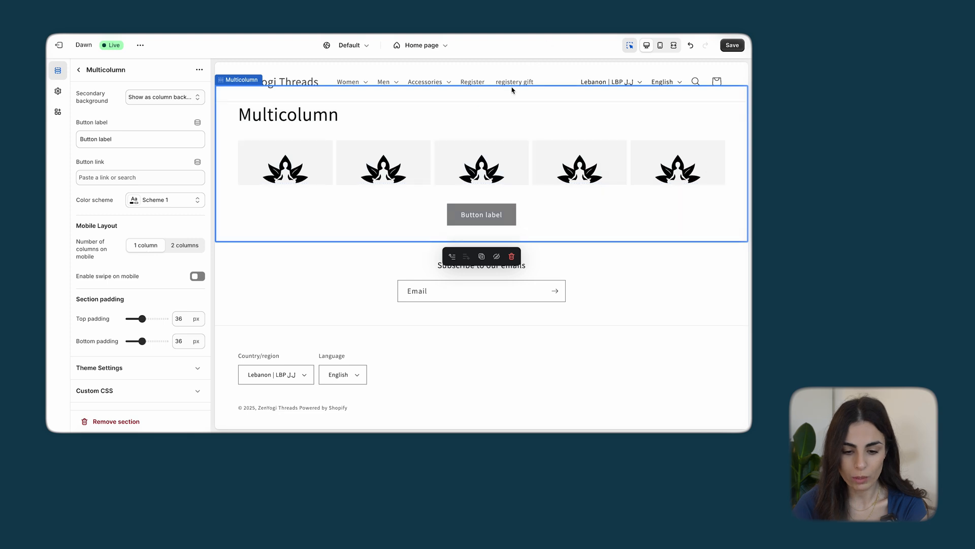
pyautogui.click(660, 46)
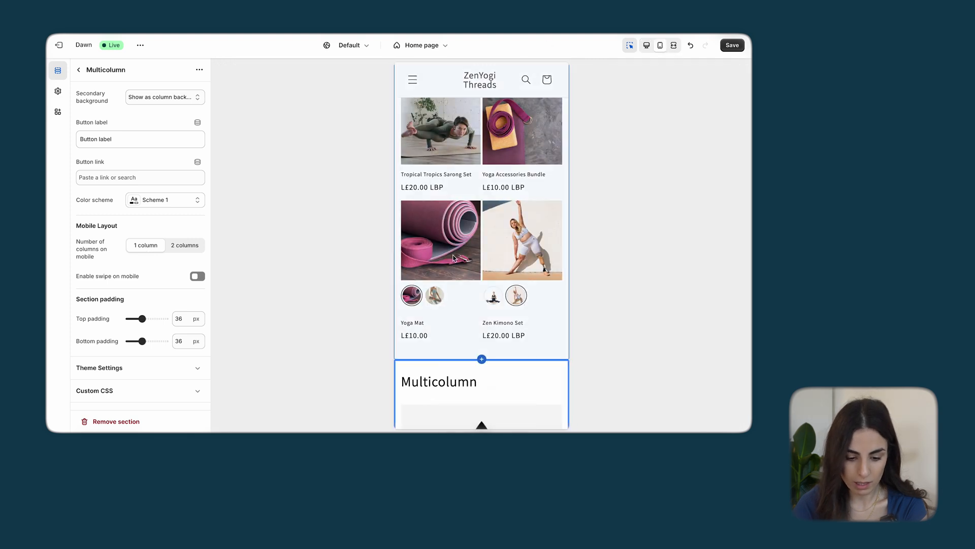
pyautogui.scroll(-10, 504, 174)
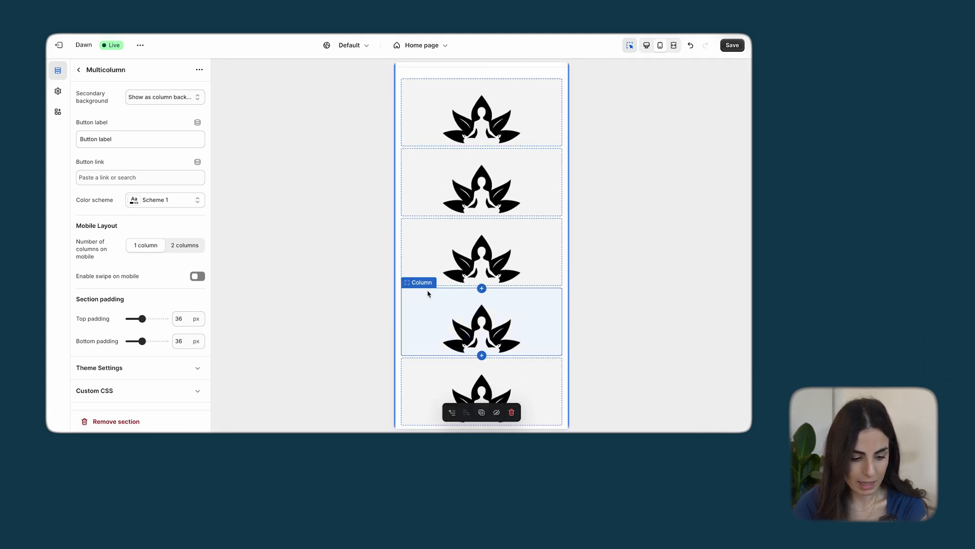
pyautogui.click(188, 245)
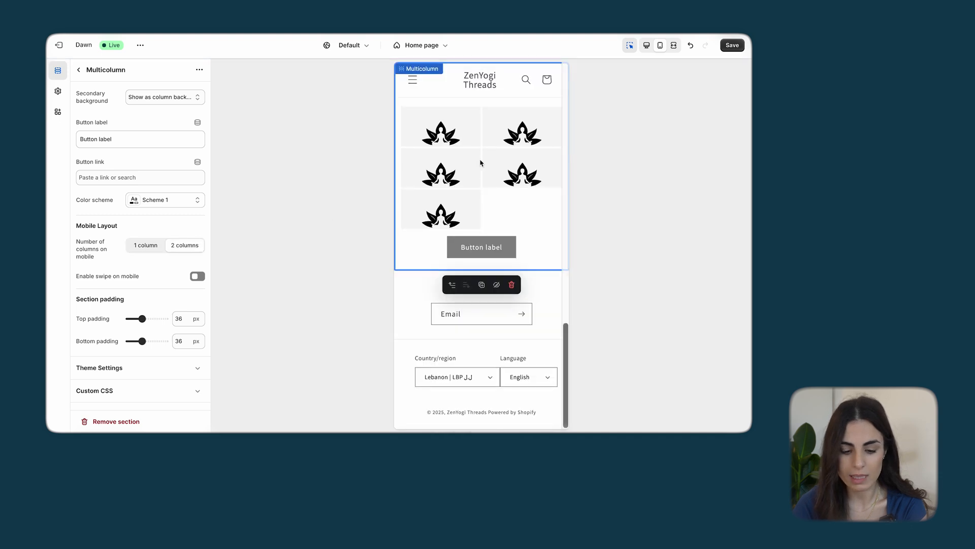
# Turn off showing content below images on mobile for the Slideshow section
pyautogui.scroll(5, 493, 209)
pyautogui.scroll(15, 493, 209)
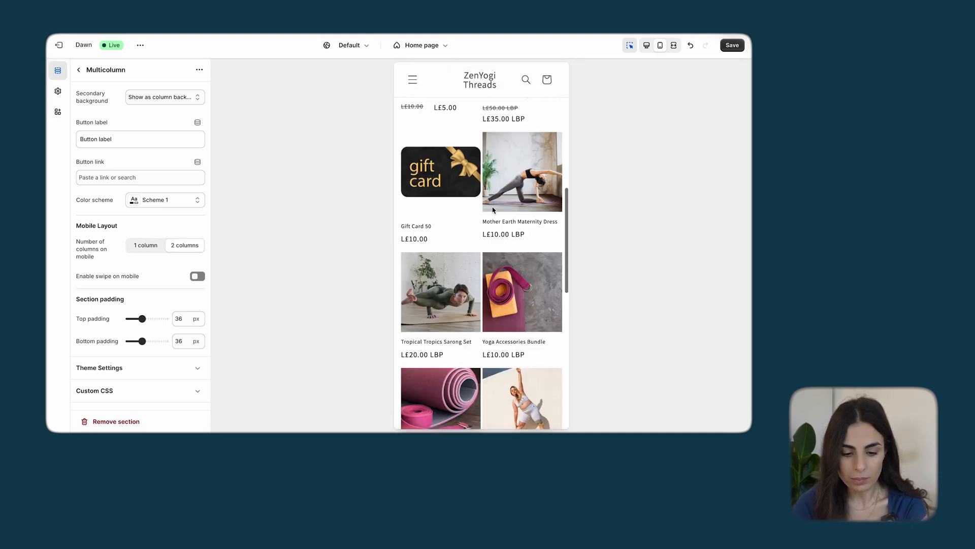
pyautogui.click(78, 70)
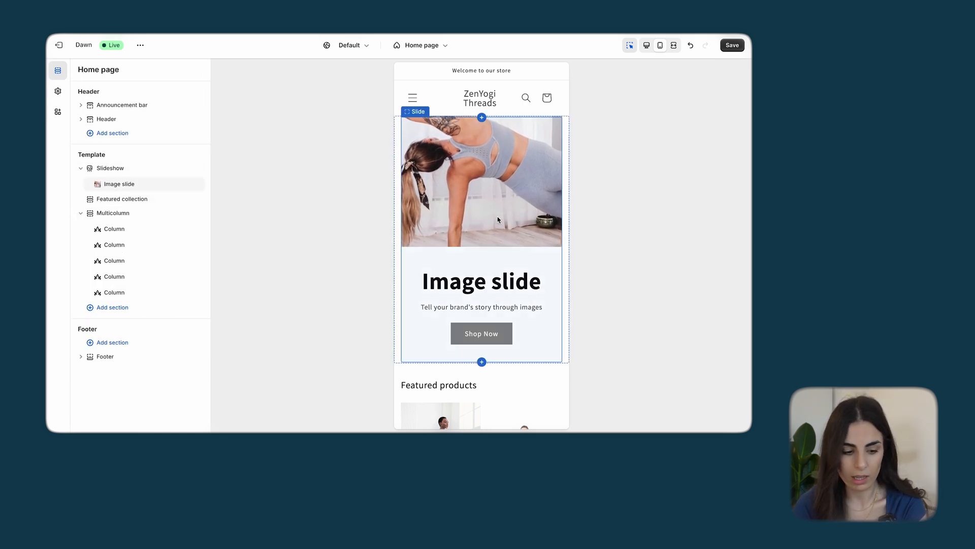
pyautogui.click(111, 169)
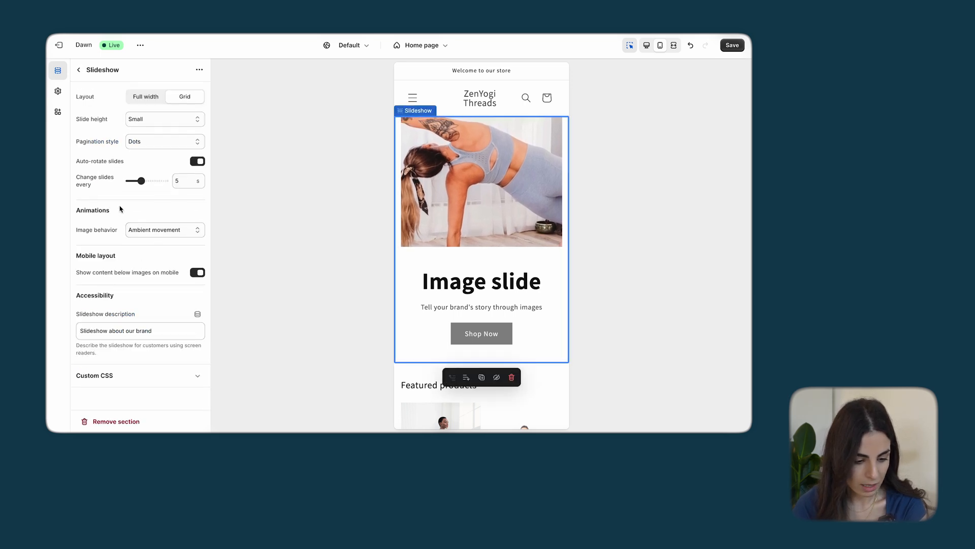
pyautogui.click(197, 272)
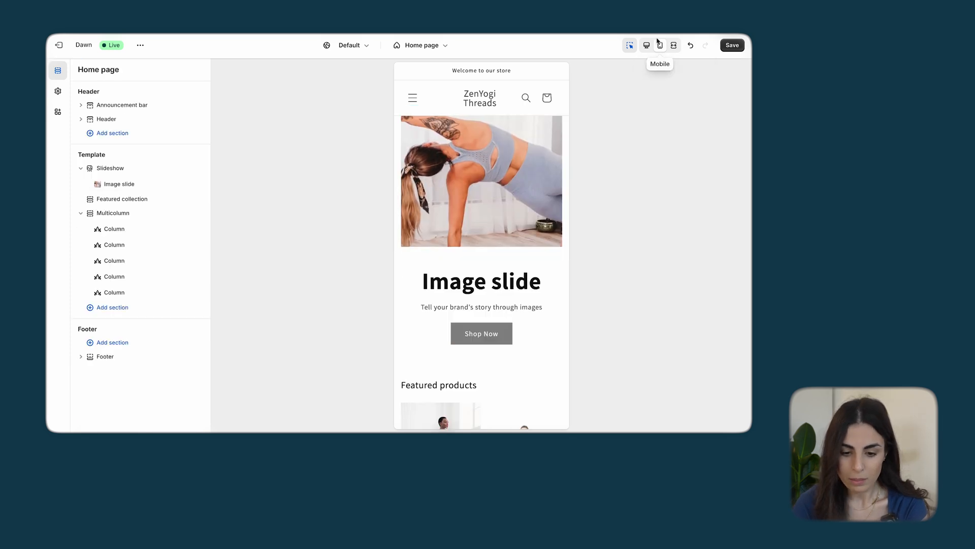
# Return to the desktop preview and move the Multicolumn section above the featured collection, directly below the slideshow
pyautogui.click(647, 45)
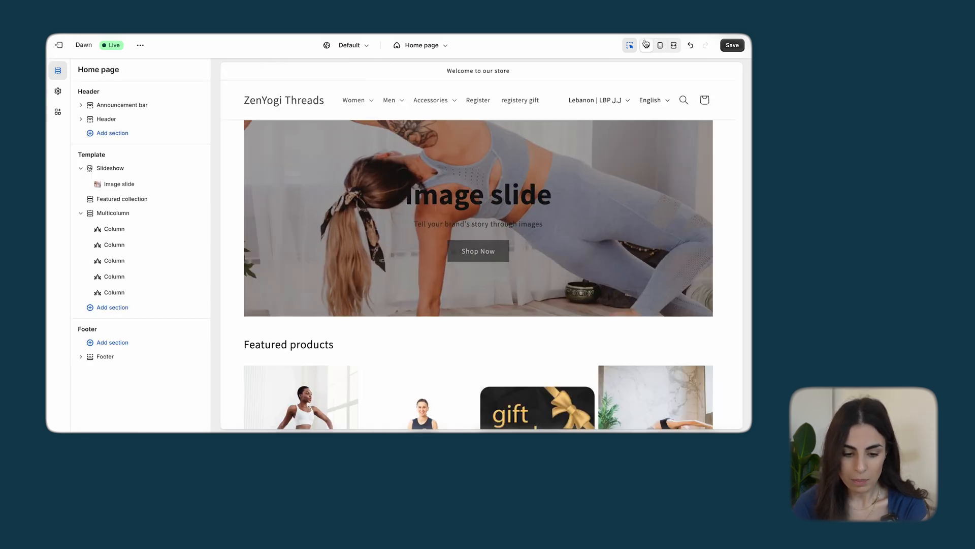
pyautogui.scroll(-4, 372, 311)
pyautogui.moveTo(94, 213); pyautogui.dragTo(93, 199)
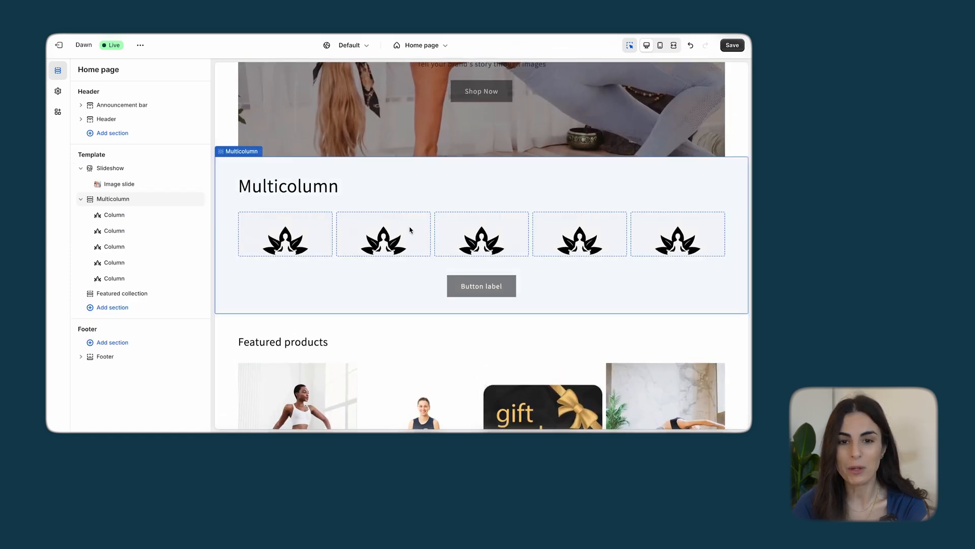
# Change the heading of the Featured collection section to "Bestsellers"
pyautogui.click(663, 238)
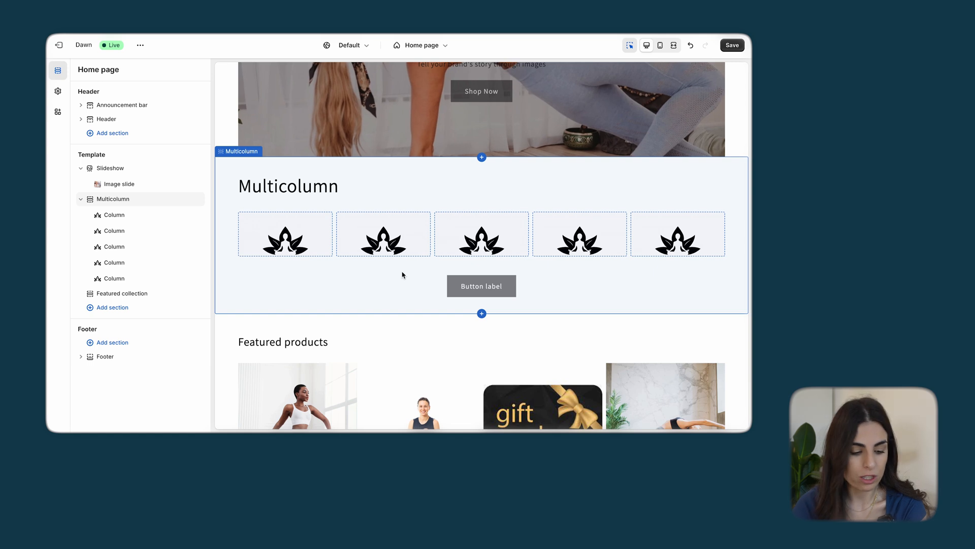
pyautogui.click(133, 294)
pyautogui.scroll(-6, 124, 229)
pyautogui.scroll(1, 122, 231)
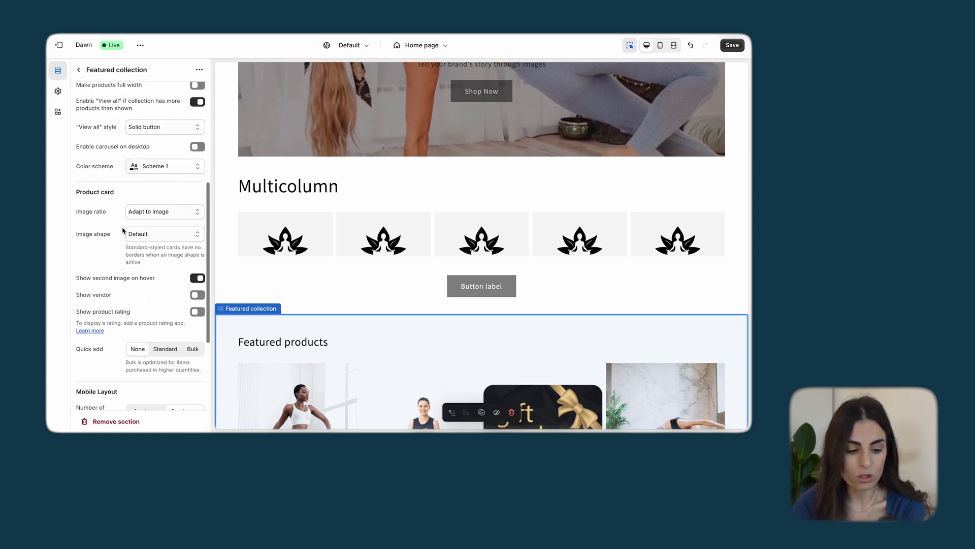
pyautogui.scroll(-4, 476, 315)
pyautogui.scroll(-3, 476, 315)
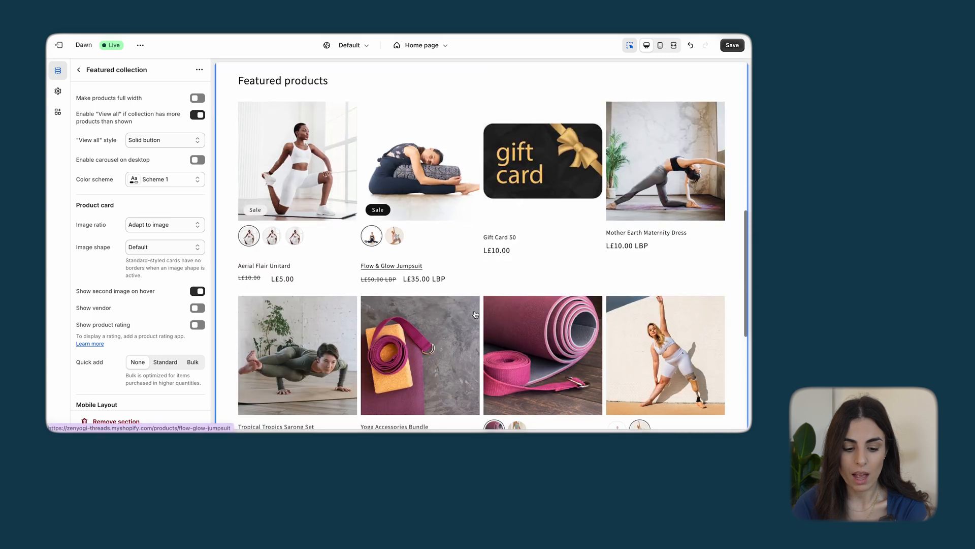
pyautogui.scroll(5, 175, 211)
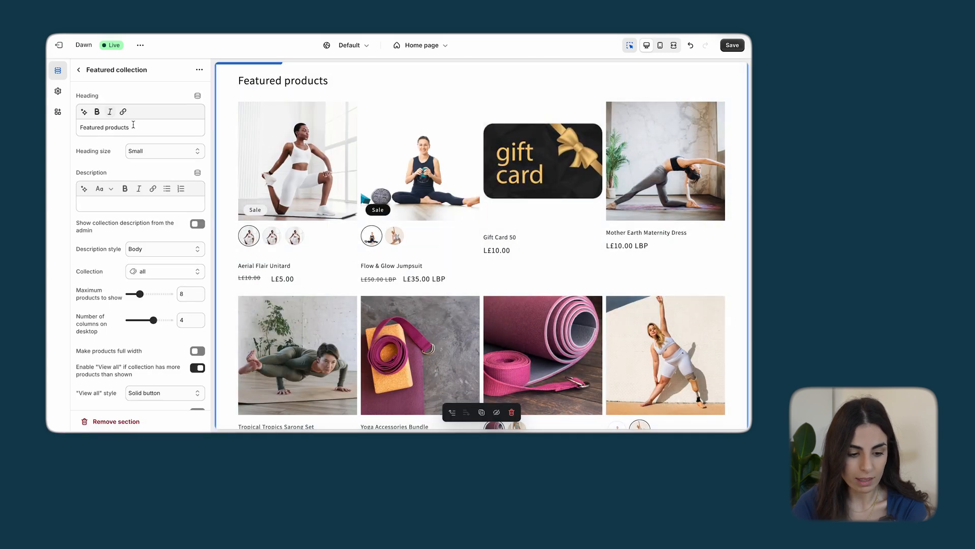
pyautogui.moveTo(142, 128); pyautogui.dragTo(47, 131)
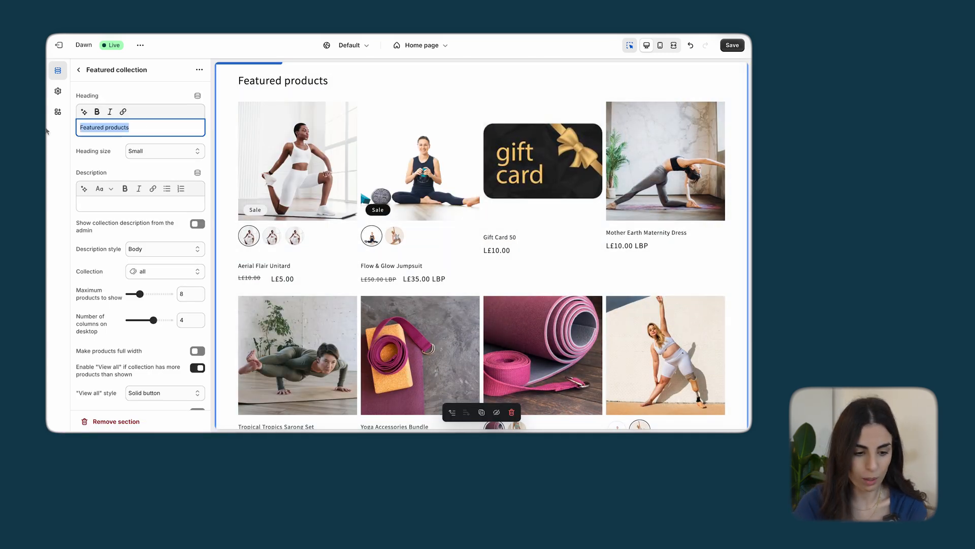
pyautogui.write('Bestsellers')
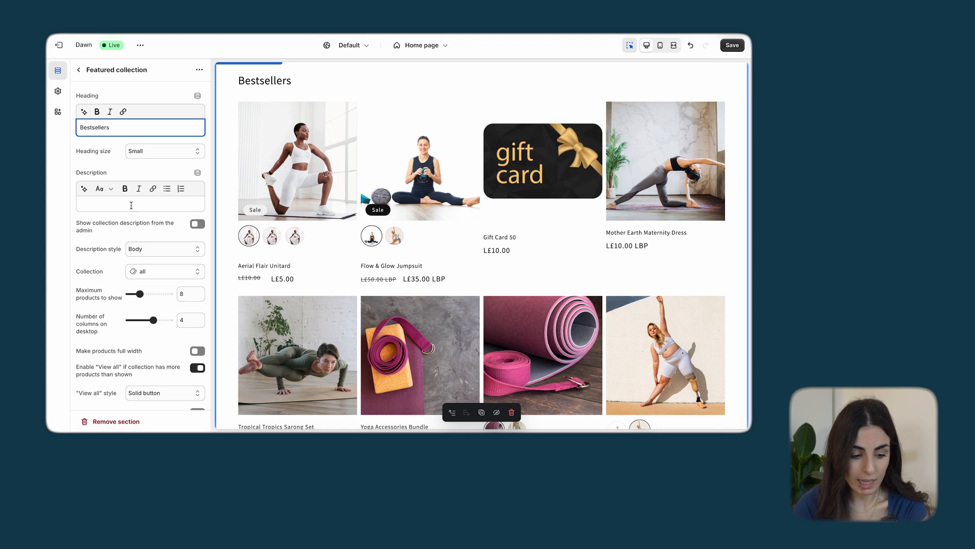
# Replace the collection shown in the Featured collection section with Full Set
pyautogui.scroll(-4, 133, 218)
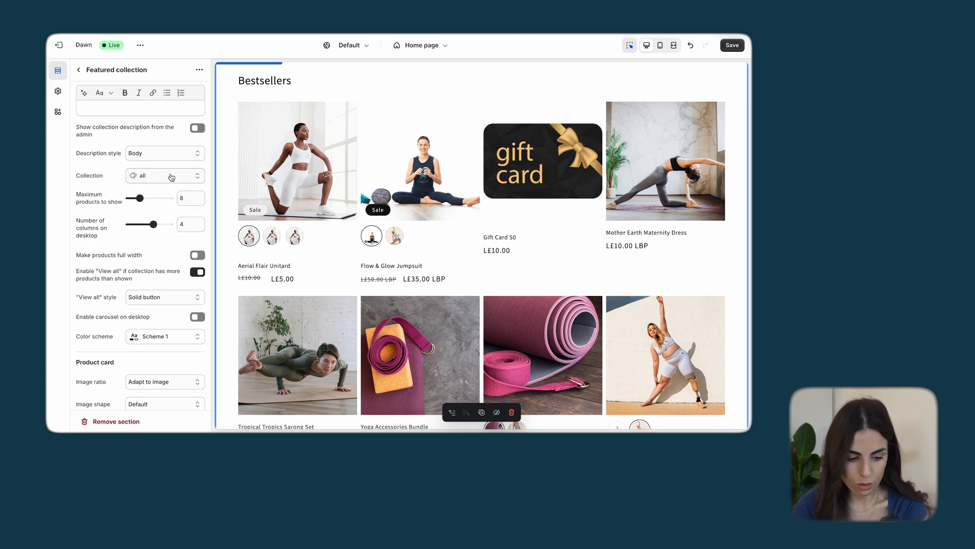
pyautogui.click(155, 178)
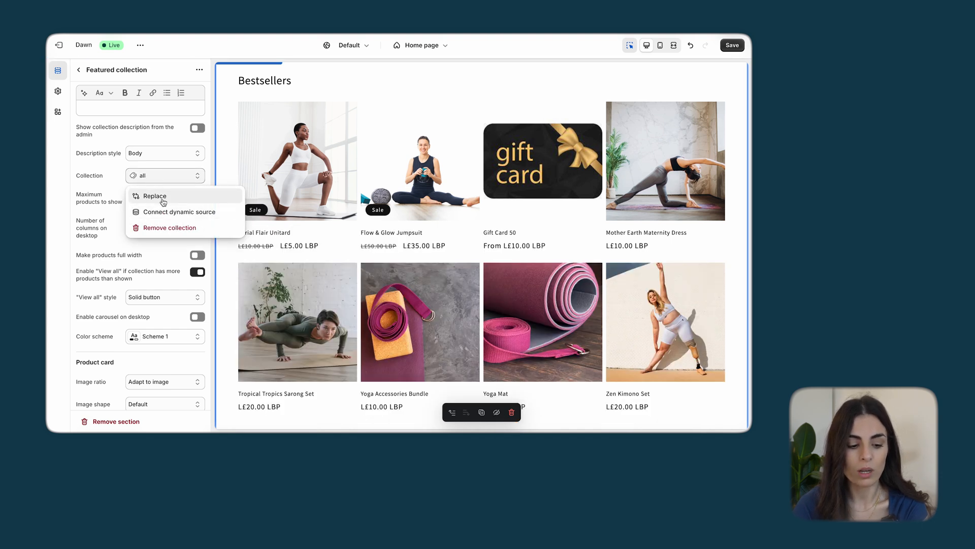
pyautogui.click(158, 197)
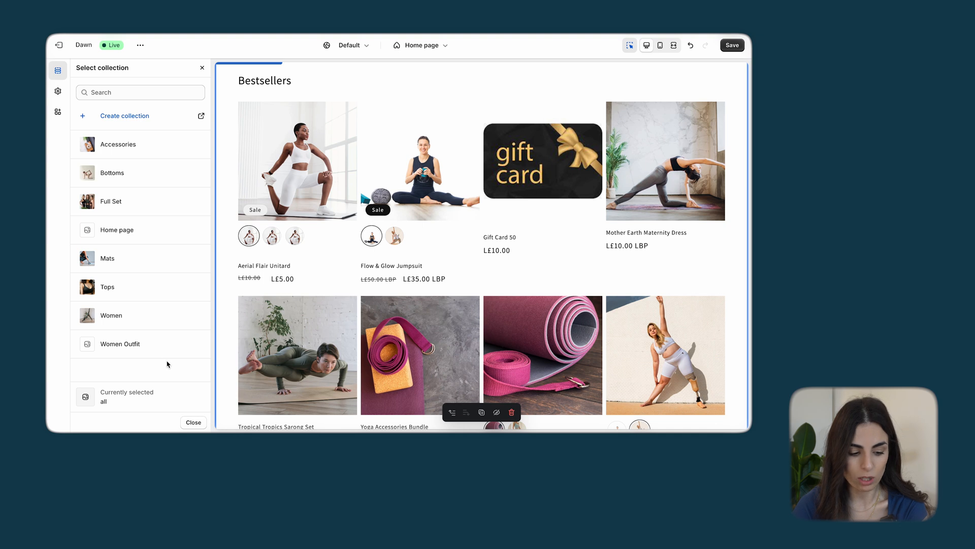
pyautogui.click(142, 202)
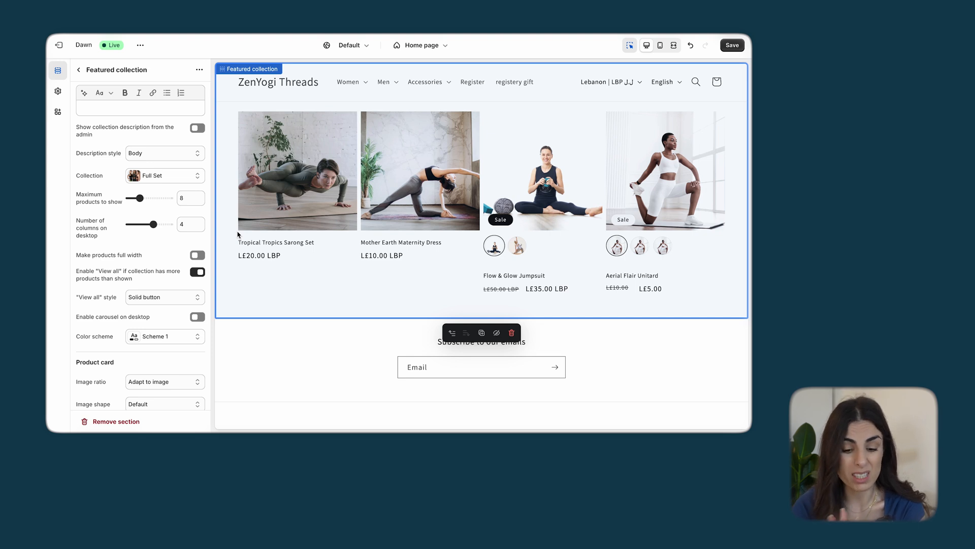
# Limit the Featured collection section to a maximum of 4 products and make its products full width
pyautogui.moveTo(140, 197); pyautogui.dragTo(133, 198)
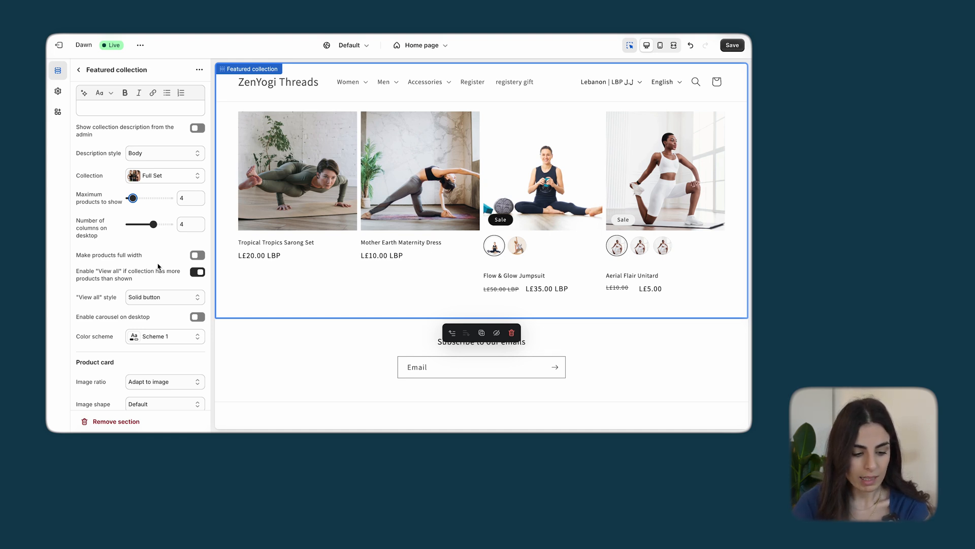
pyautogui.click(198, 255)
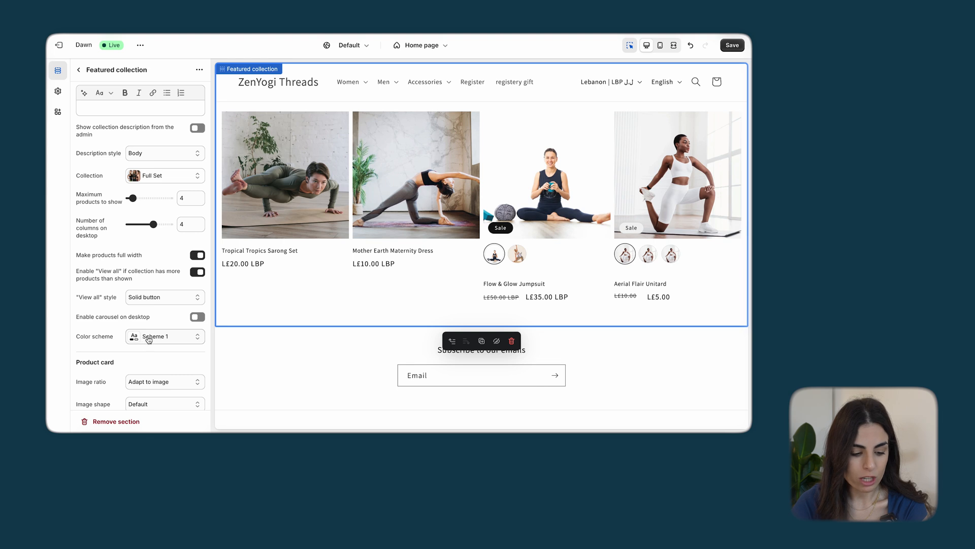
pyautogui.scroll(-2, 149, 339)
pyautogui.scroll(-2, 149, 339)
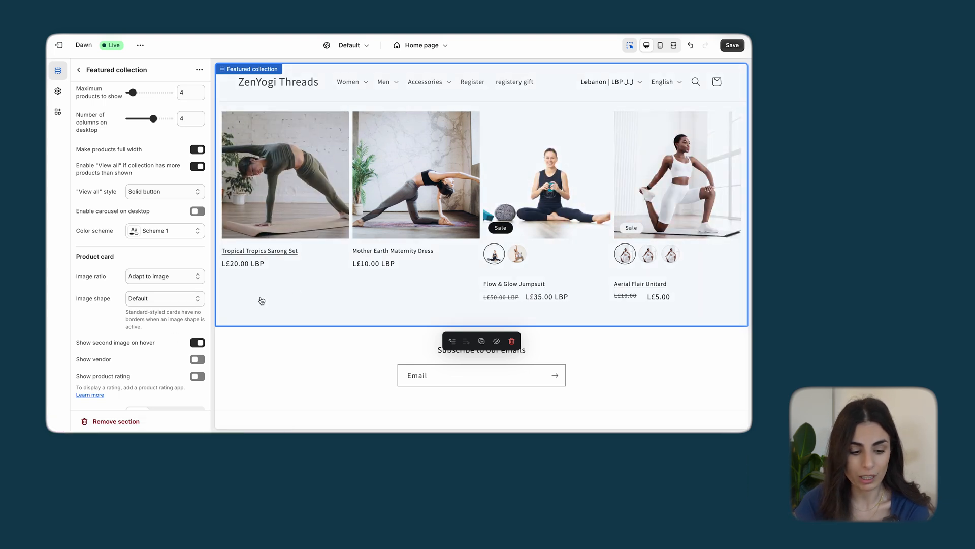
pyautogui.scroll(-5, 193, 259)
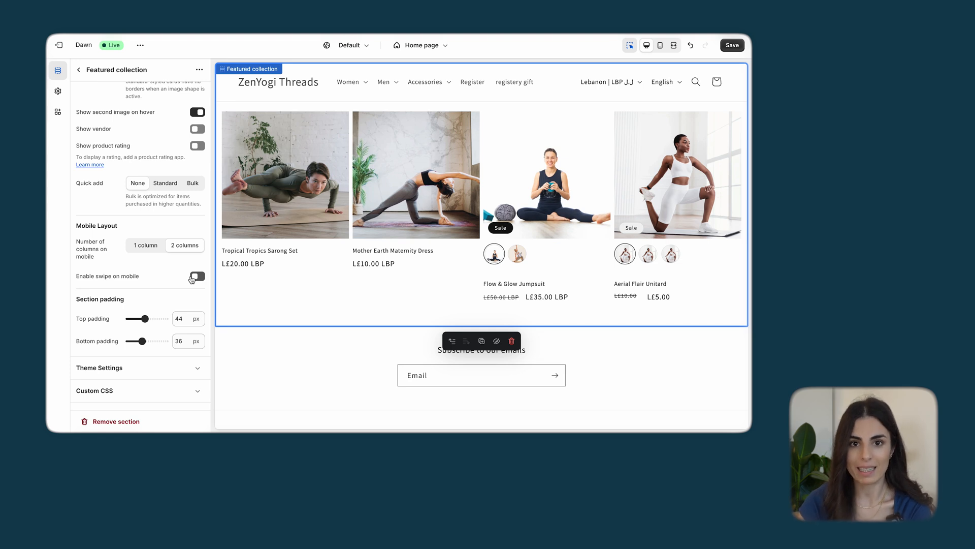
pyautogui.click(77, 72)
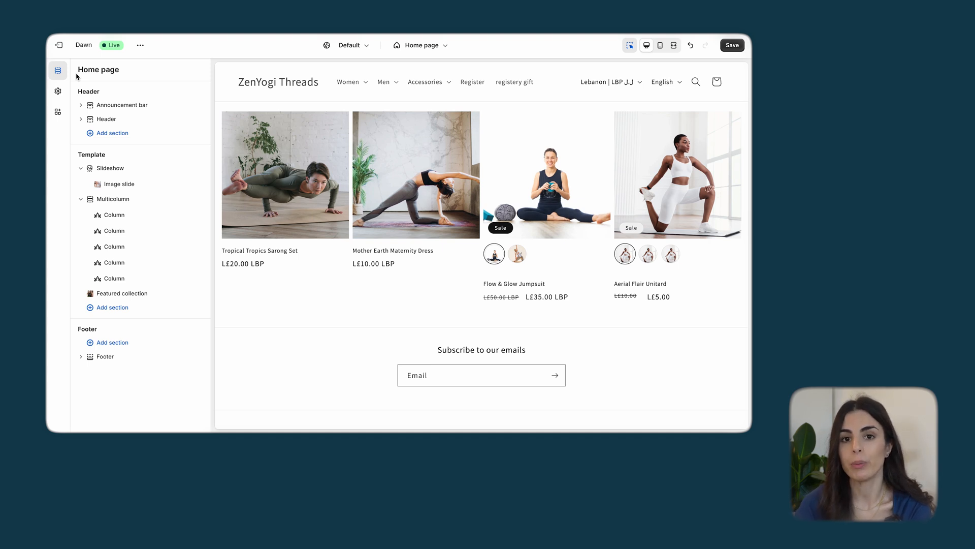
# Search the section types for "image" and add an Image with text section below the Featured collection
pyautogui.click(117, 308)
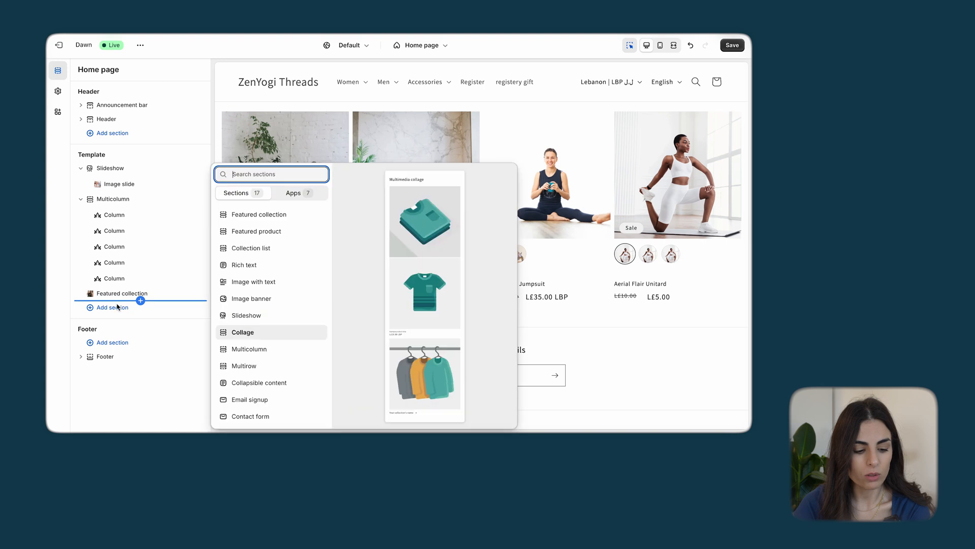
pyautogui.click(117, 308)
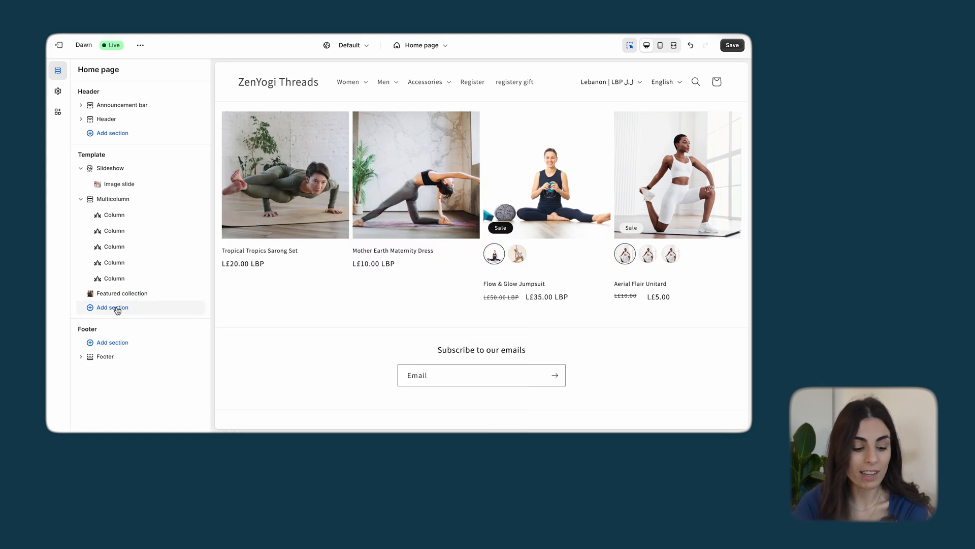
pyautogui.click(117, 308)
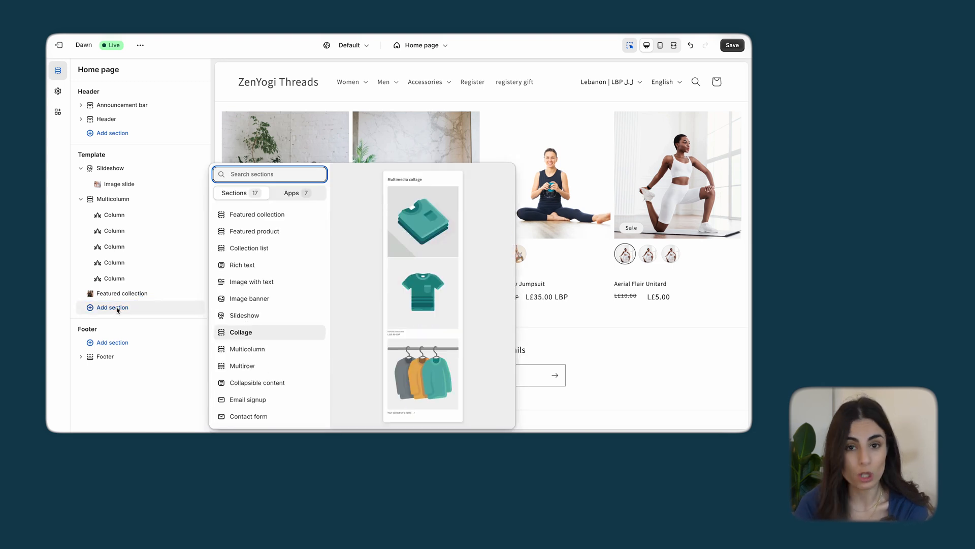
pyautogui.write('s')
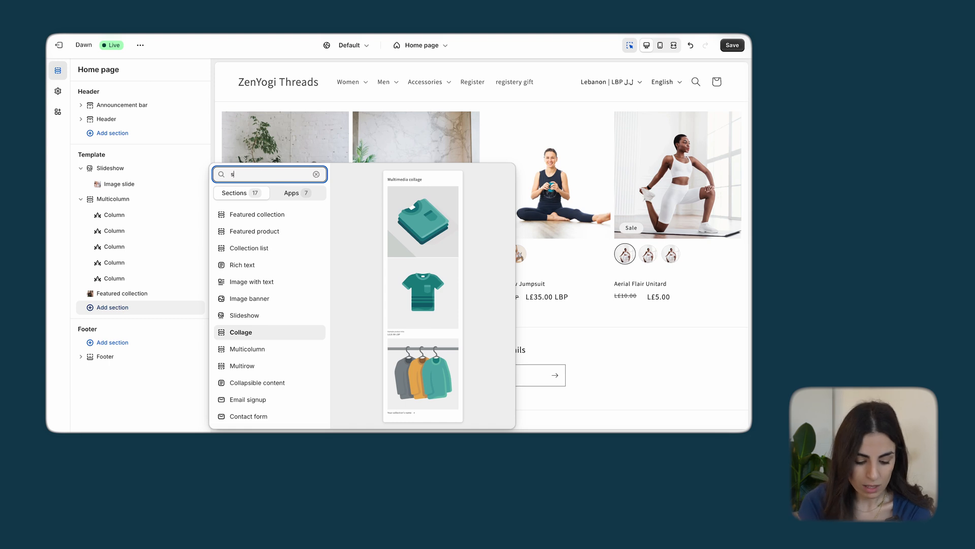
pyautogui.write('hop')
pyautogui.press('BackSpace')
pyautogui.press('BackSpace')
pyautogui.press('BackSpace')
pyautogui.press('BackSpace')
pyautogui.write('image')
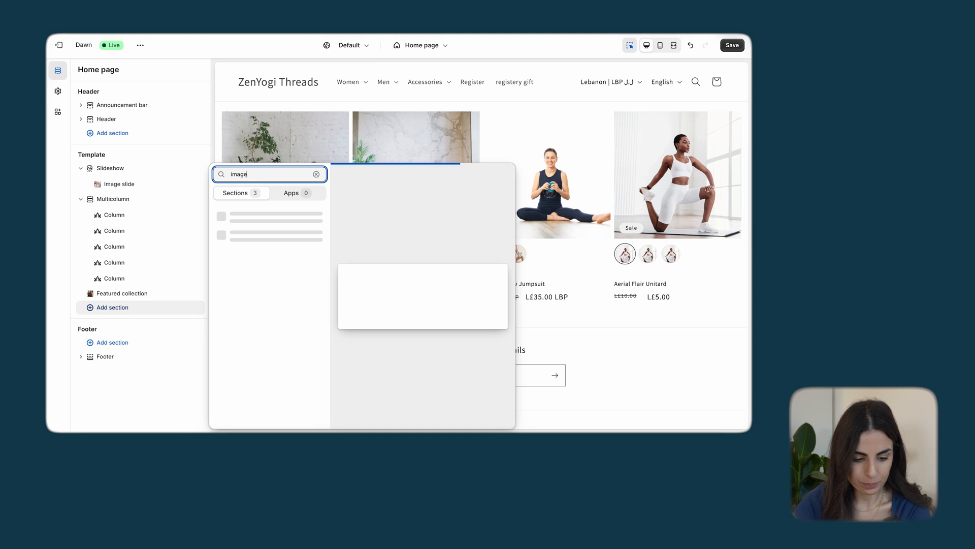
pyautogui.click(254, 231)
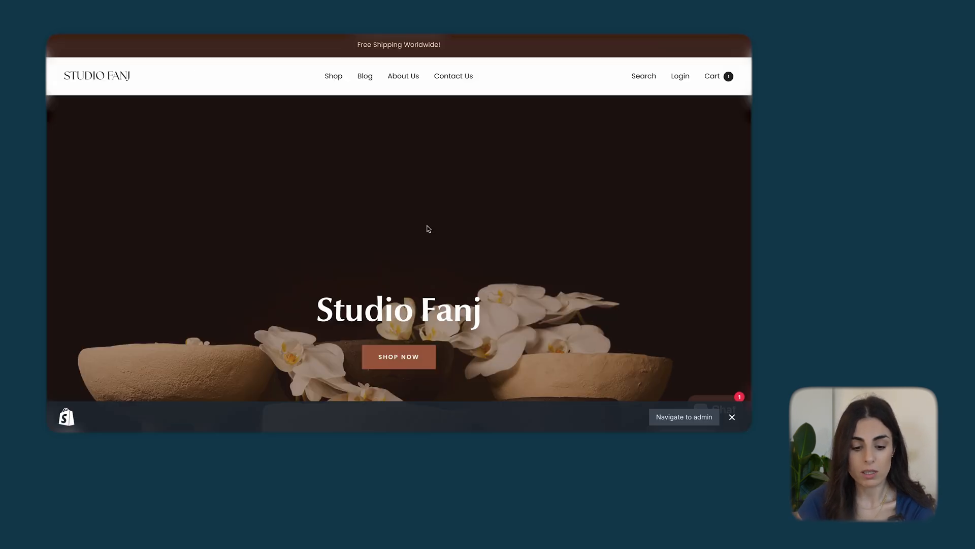
# Switch to the Studio Fanj storefront and examine how its home page presents the brand and founder beside images
pyautogui.scroll(-15, 427, 227)
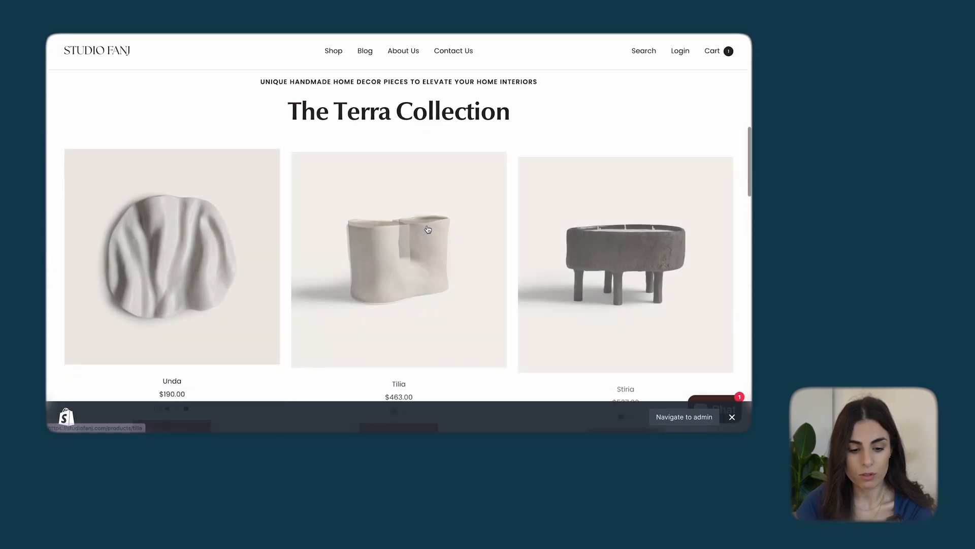
pyautogui.scroll(-10, 427, 228)
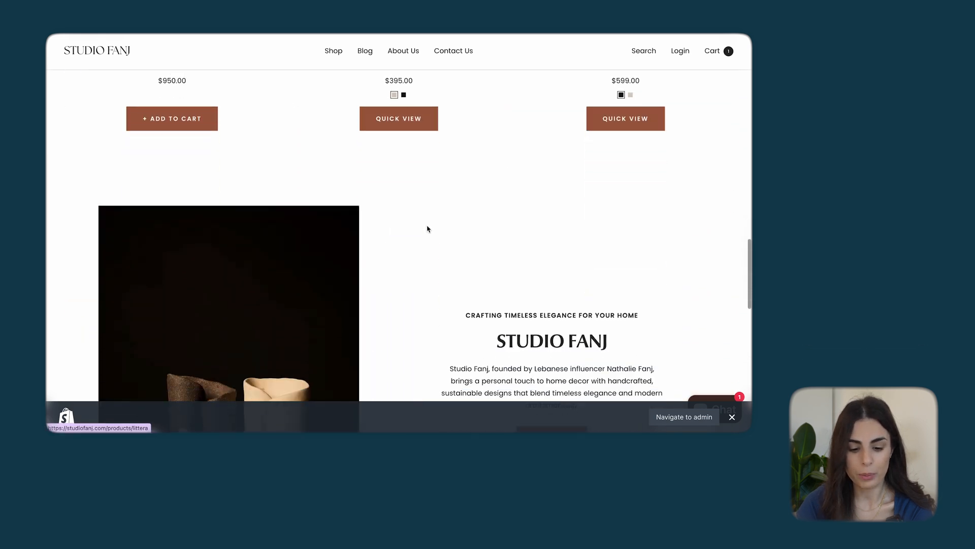
pyautogui.scroll(-2, 428, 229)
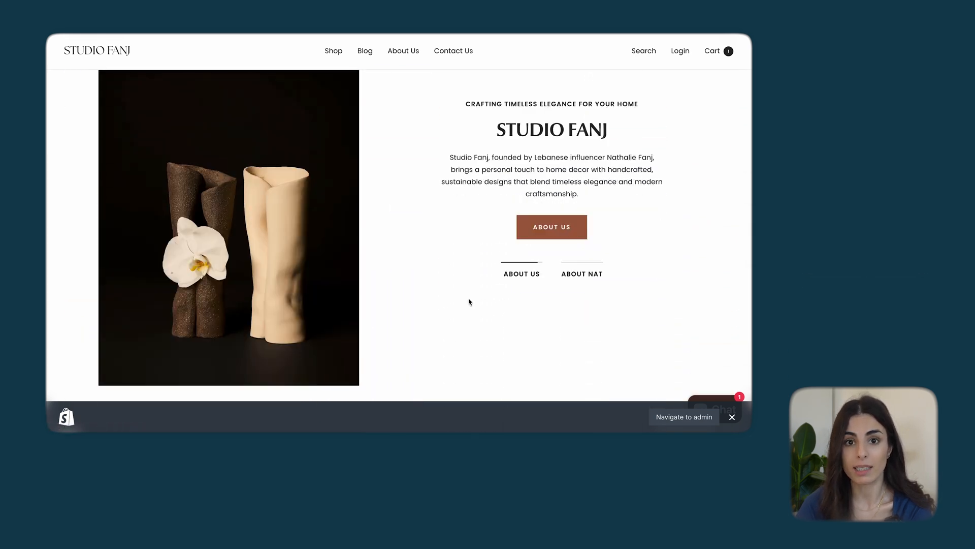
pyautogui.click(528, 276)
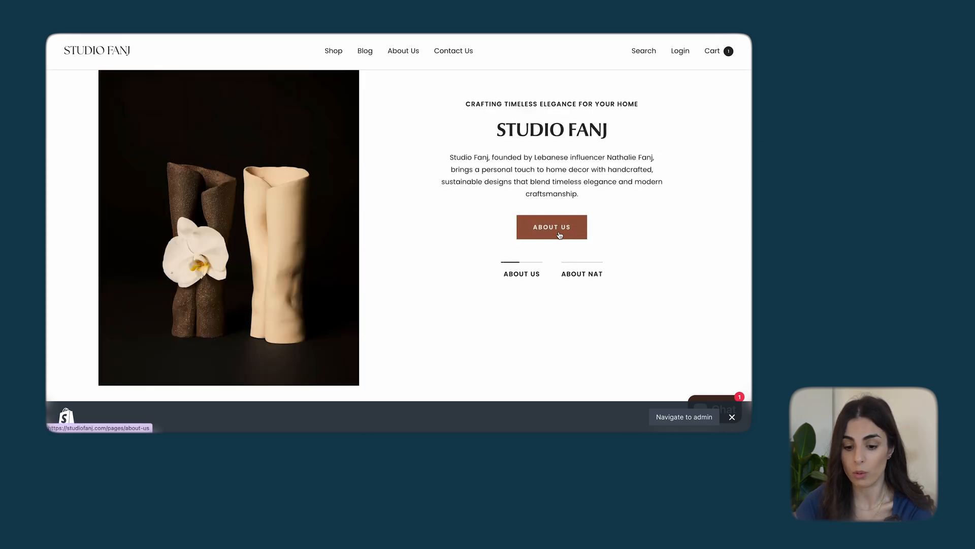
pyautogui.click(579, 278)
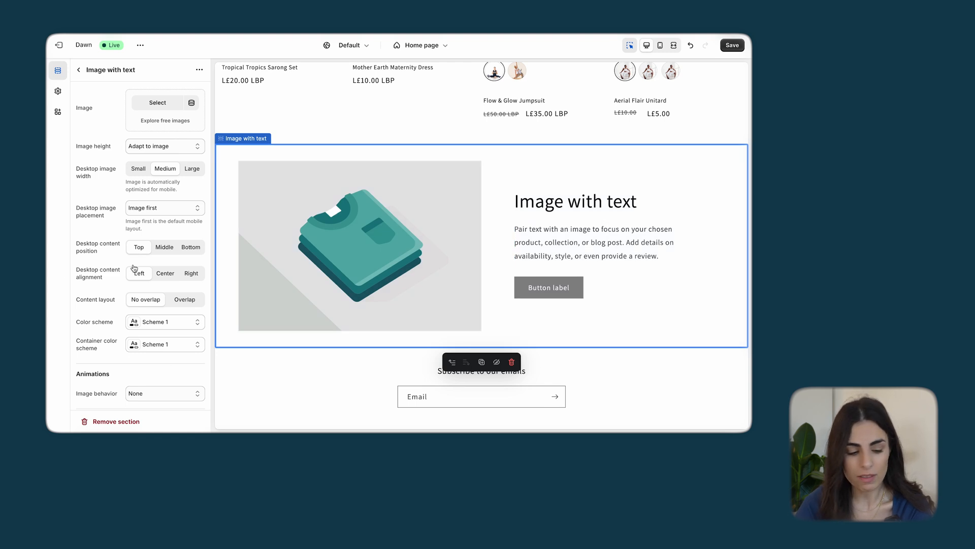
# Return to the theme editor and review the heading and button block settings of the Image with text section
pyautogui.click(78, 70)
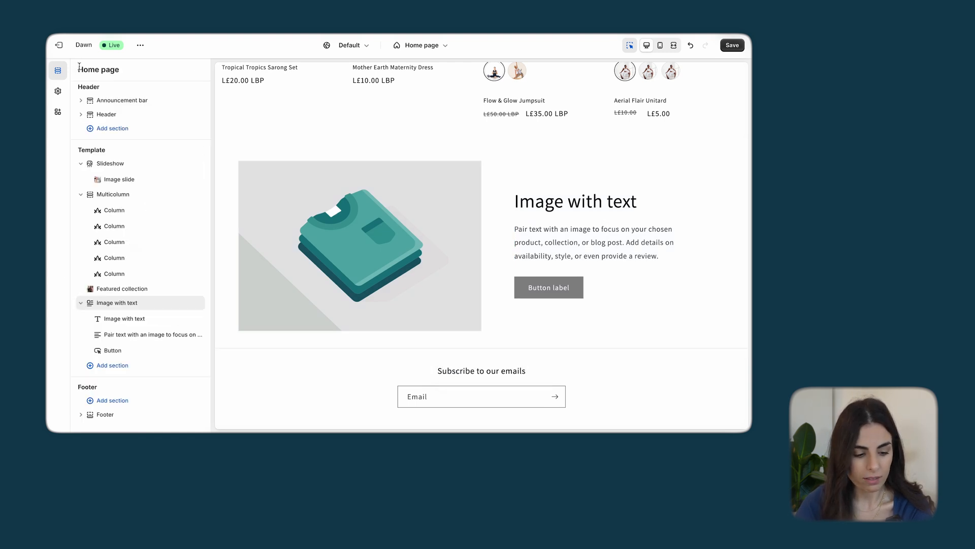
pyautogui.click(131, 319)
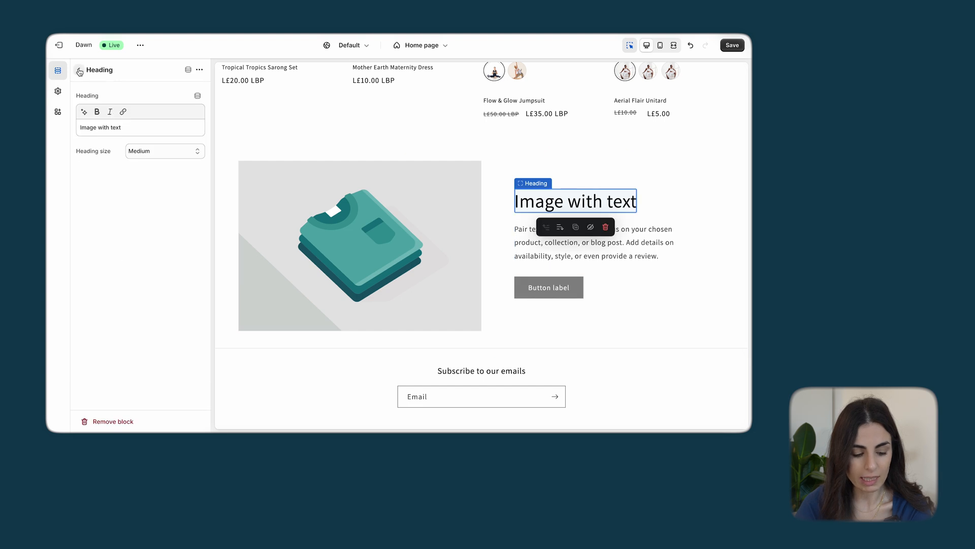
pyautogui.click(79, 71)
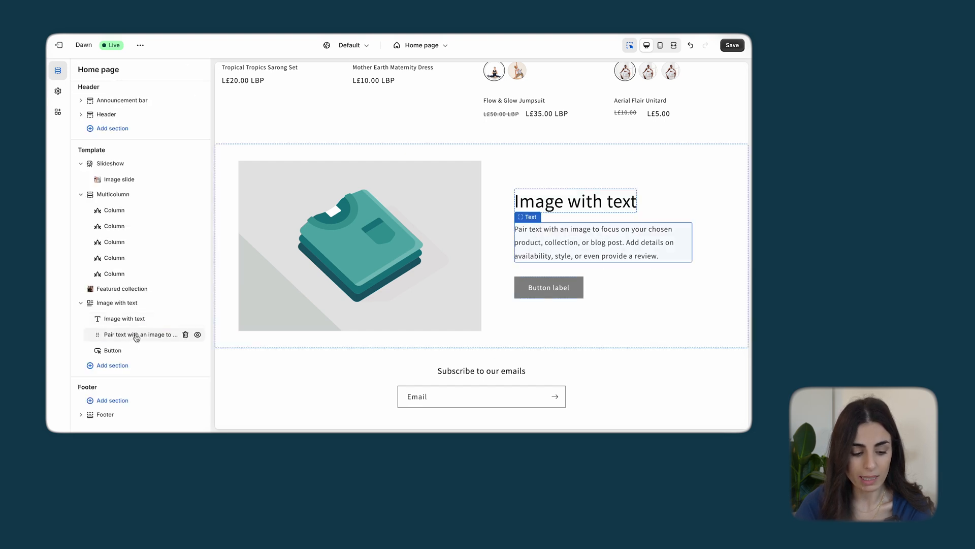
pyautogui.click(110, 350)
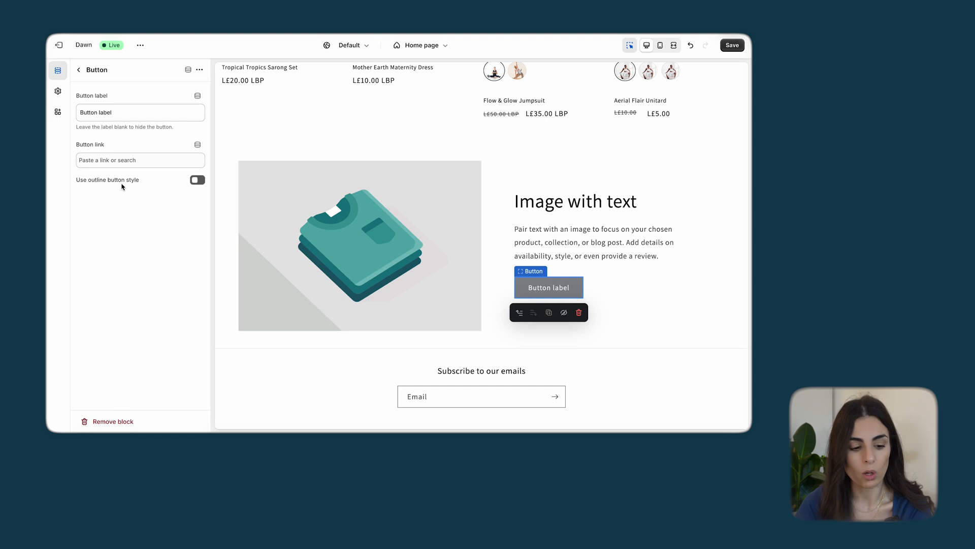
pyautogui.click(78, 70)
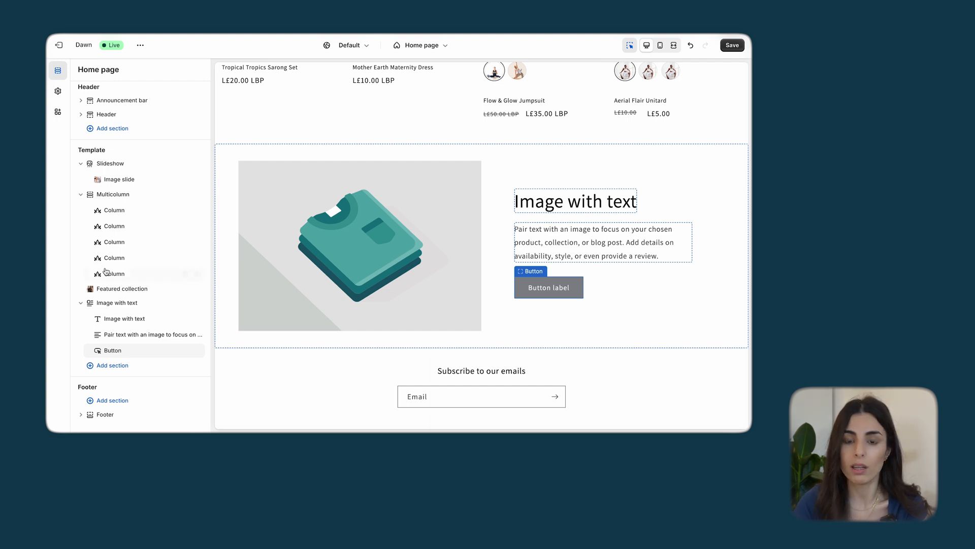
# Search the section types for "vid", clear the search and browse the full list of sections available below Image with text
pyautogui.click(113, 366)
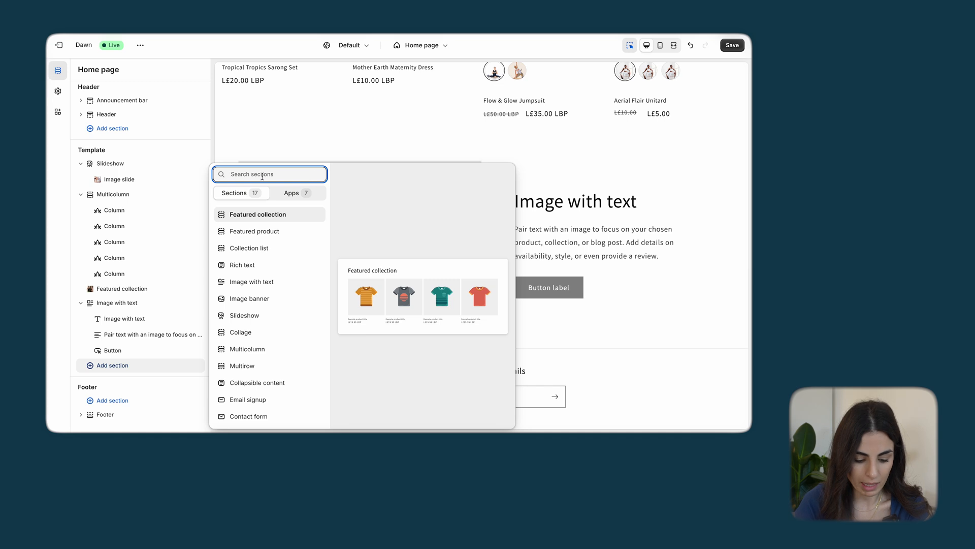
pyautogui.write('vid')
pyautogui.press('BackSpace')
pyautogui.press('BackSpace')
pyautogui.press('BackSpace')
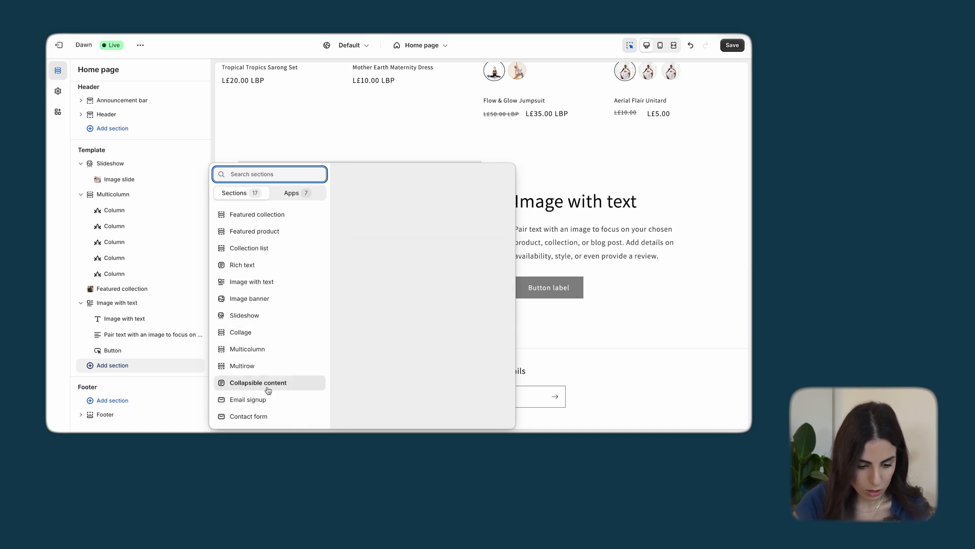
pyautogui.scroll(-3, 268, 390)
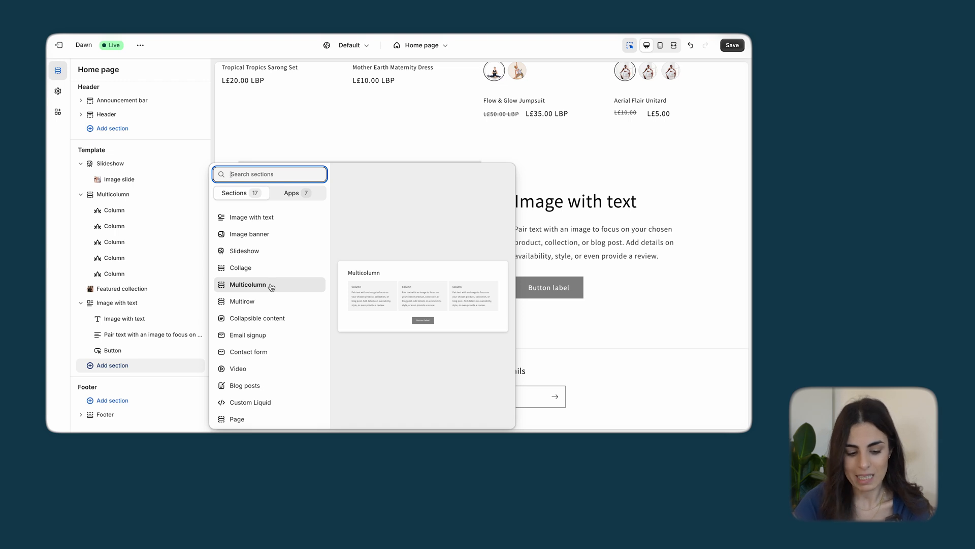
pyautogui.scroll(3, 271, 285)
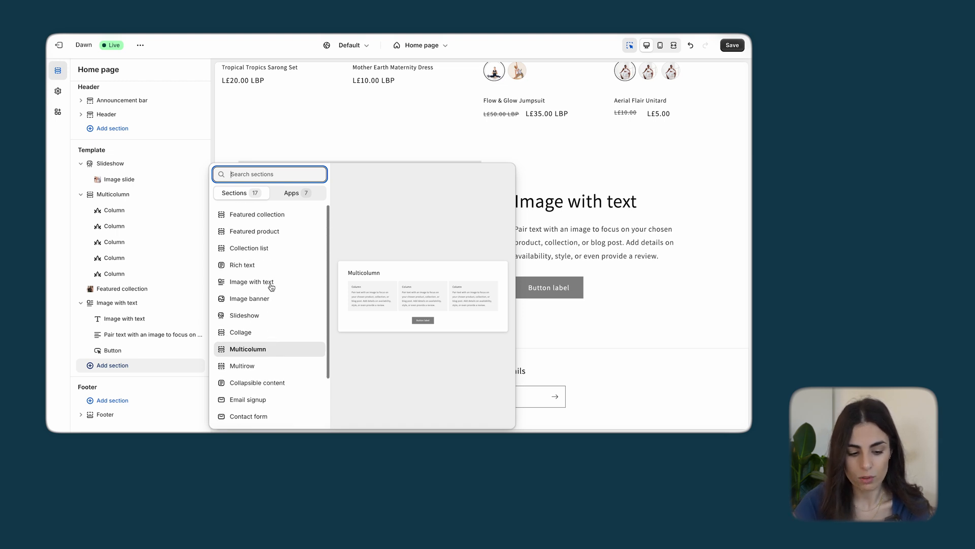
pyautogui.click(393, 139)
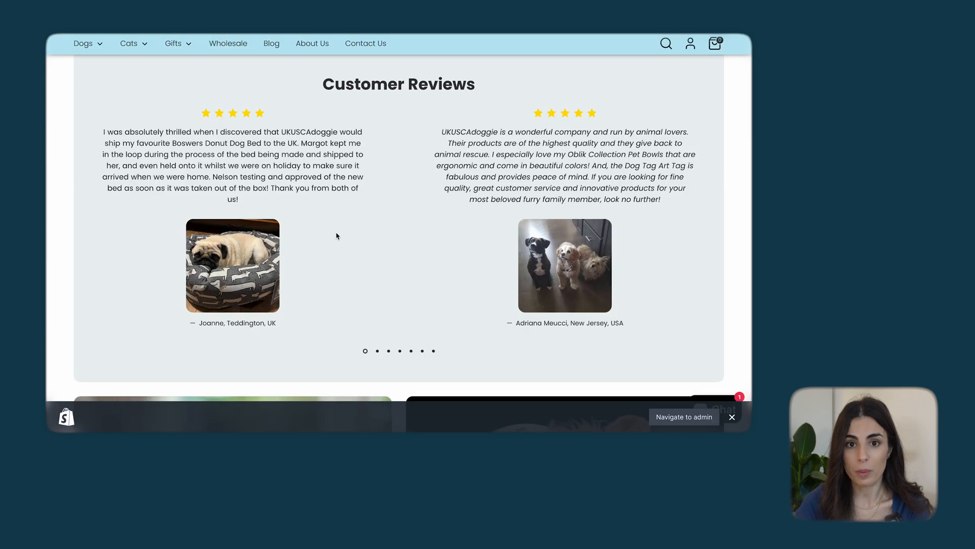
# Switch to the UKUSCAdoggie storefront and a chocolate storefront and page through their customer review carousels
pyautogui.scroll(2, 381, 228)
pyautogui.scroll(-2, 381, 231)
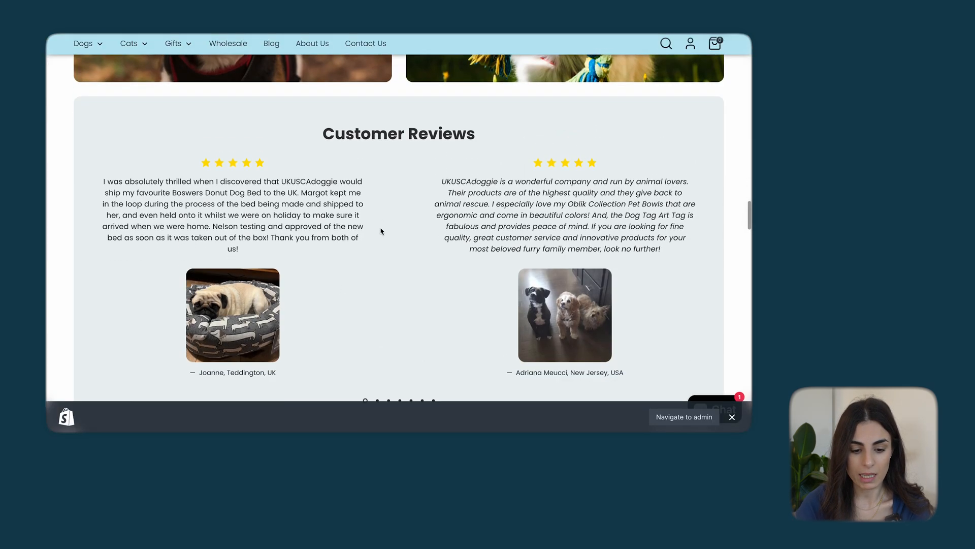
pyautogui.click(376, 364)
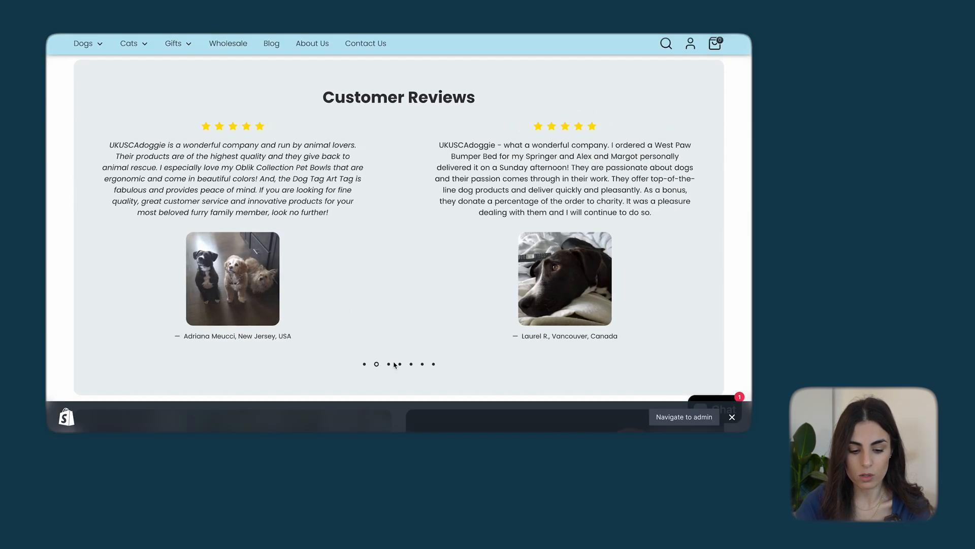
pyautogui.click(389, 365)
pyautogui.click(399, 365)
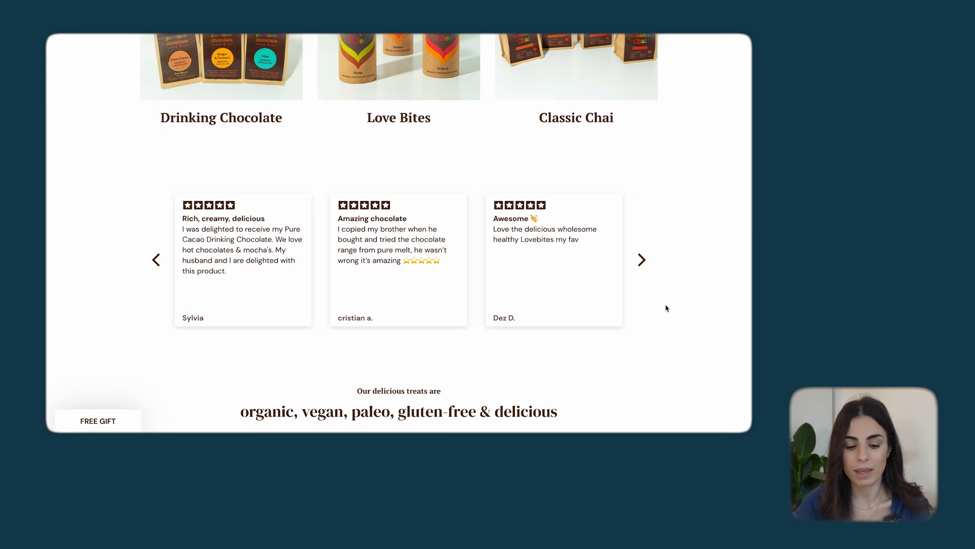
pyautogui.click(641, 260)
pyautogui.click(641, 260)
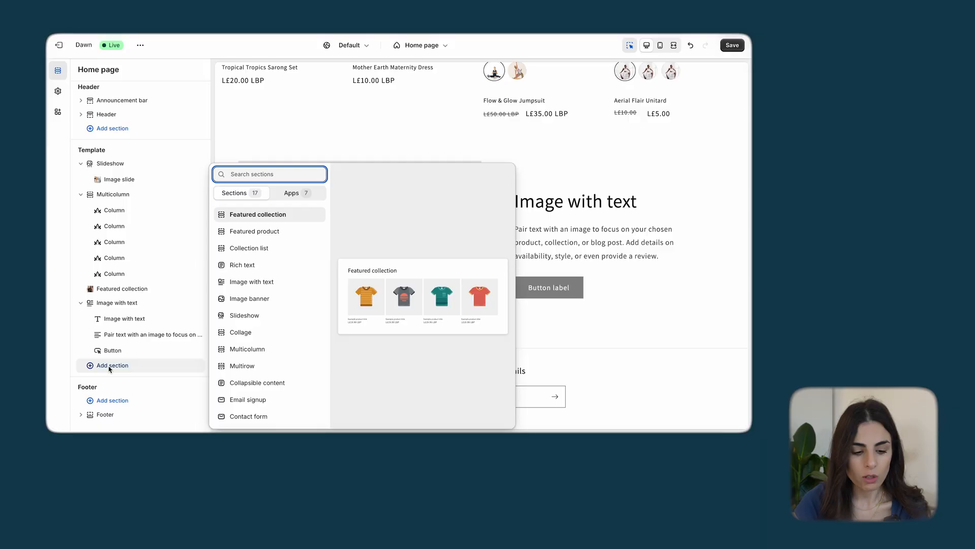
# Add a Collection list section below the Image with text section and review the home page layout built so far
pyautogui.click(281, 248)
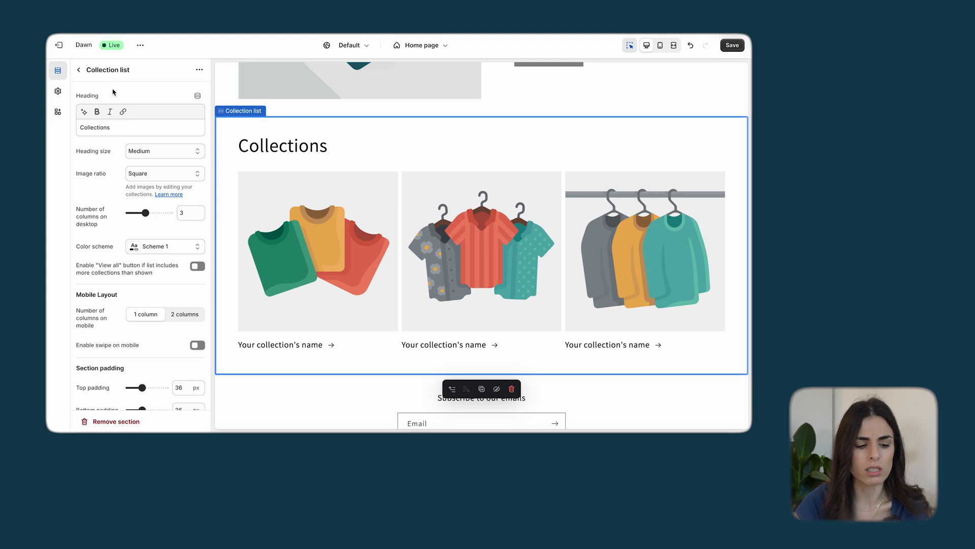
pyautogui.click(78, 70)
pyautogui.scroll(7, 392, 192)
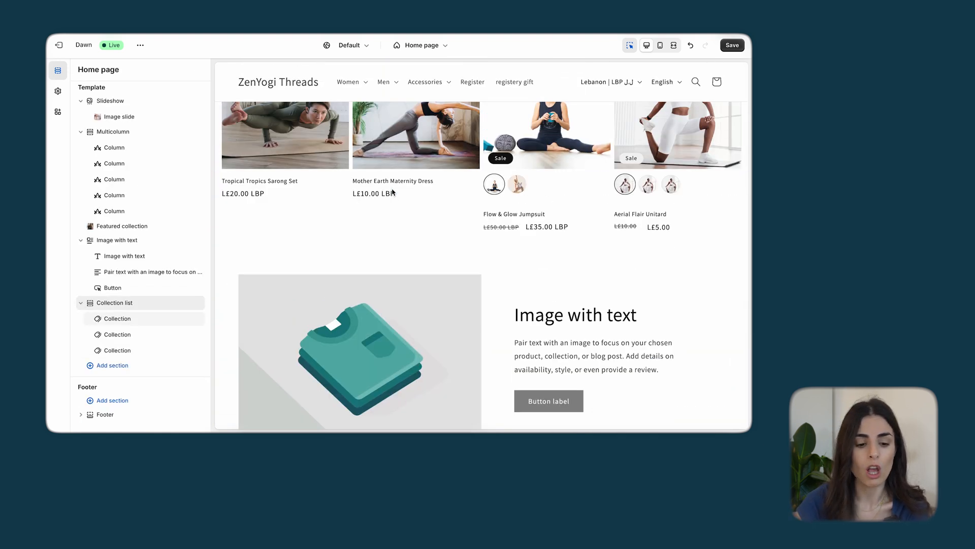
pyautogui.scroll(8, 392, 190)
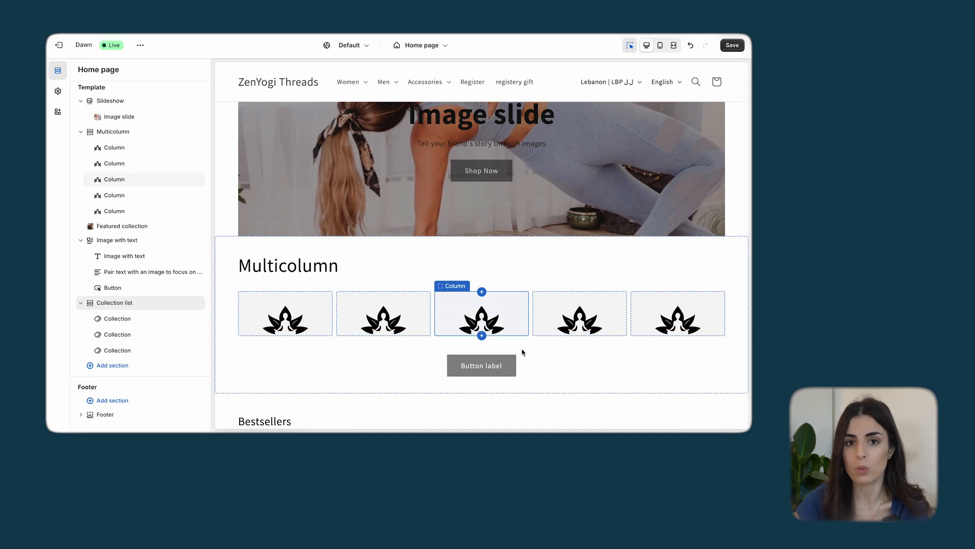
pyautogui.scroll(-10, 518, 348)
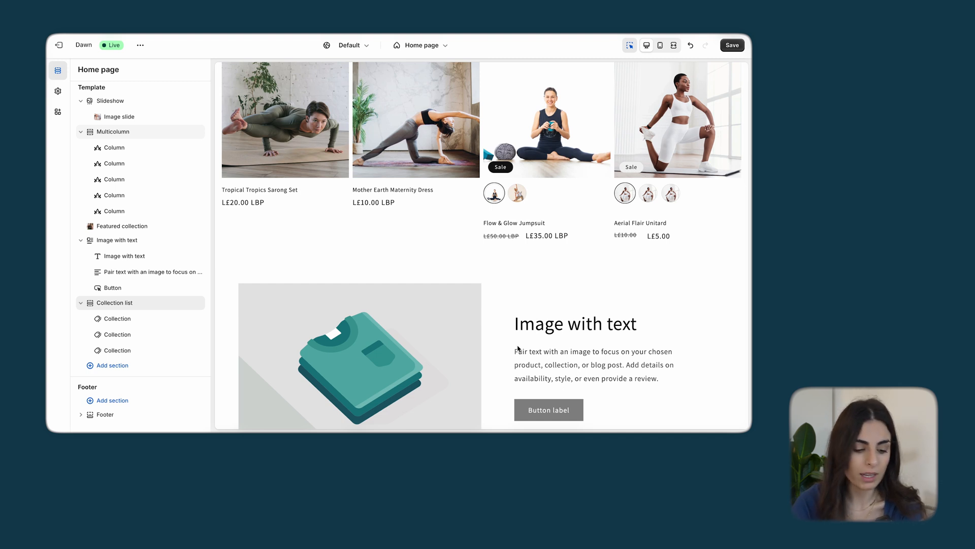
pyautogui.click(103, 365)
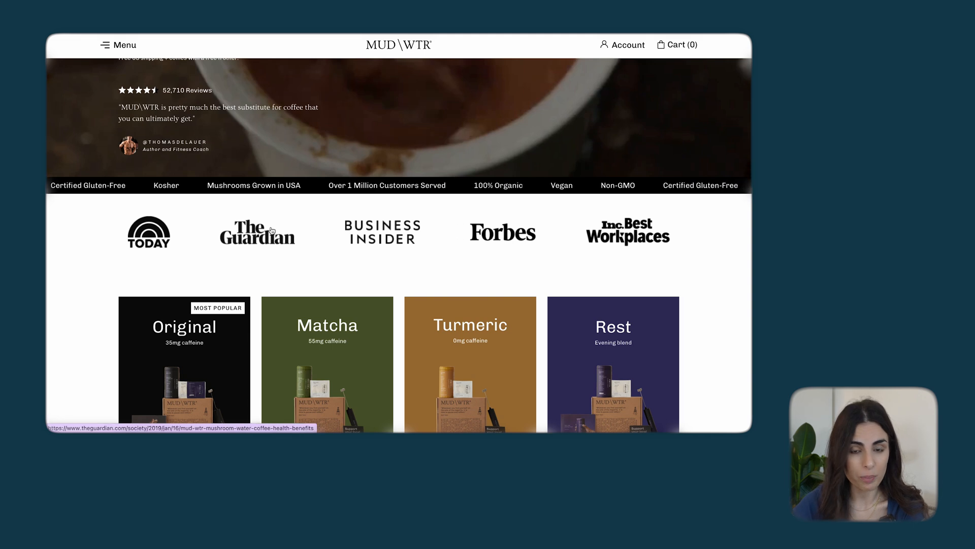
# Switch to the MUD\WTR storefront and examine its home page's section order, from the hero and press logos to the FAQ, newsletter and footer
pyautogui.scroll(5, 271, 230)
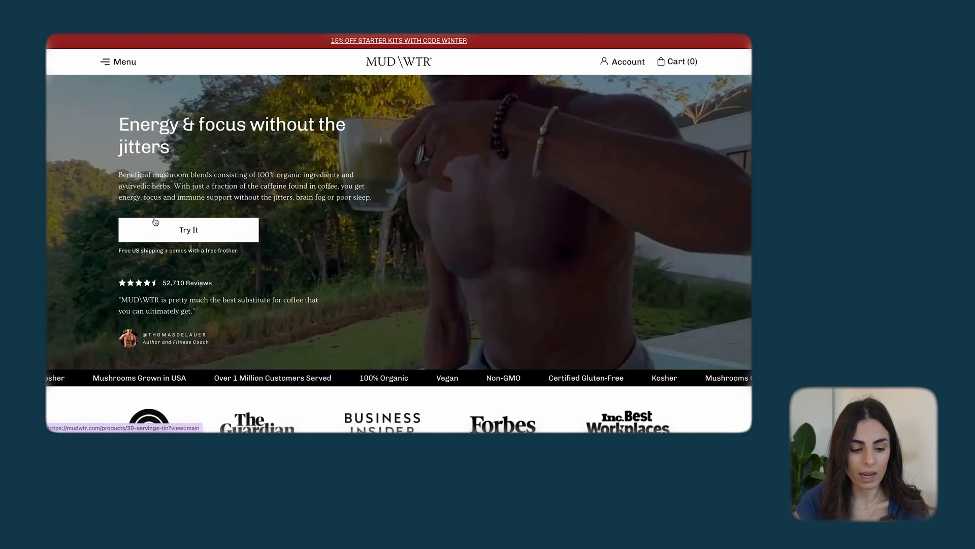
pyautogui.scroll(-5, 359, 233)
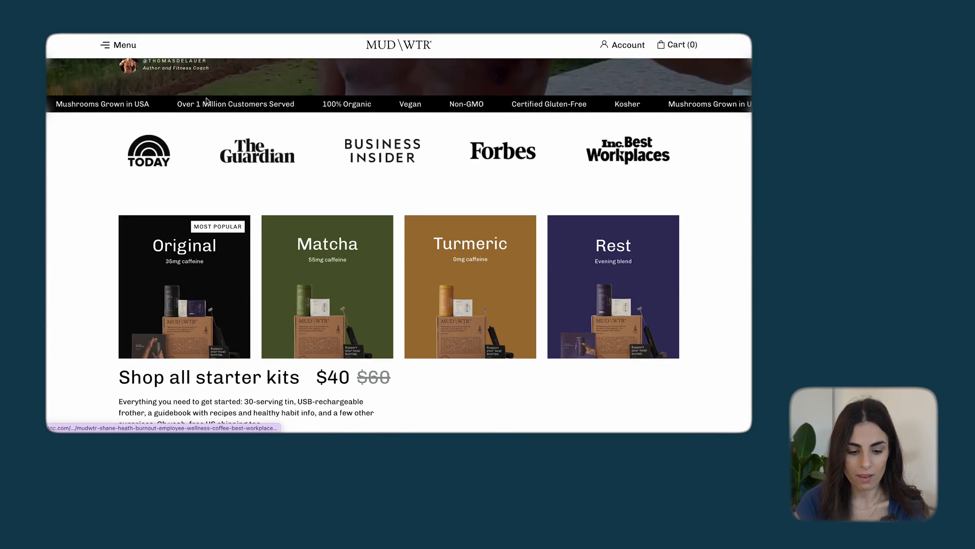
pyautogui.scroll(-2, 738, 174)
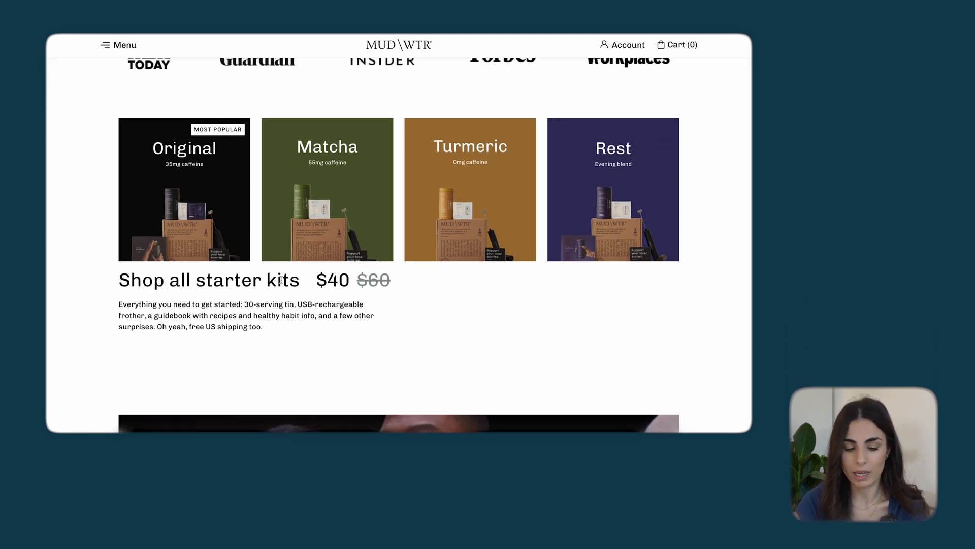
pyautogui.scroll(-7, 608, 195)
pyautogui.scroll(-1, 609, 195)
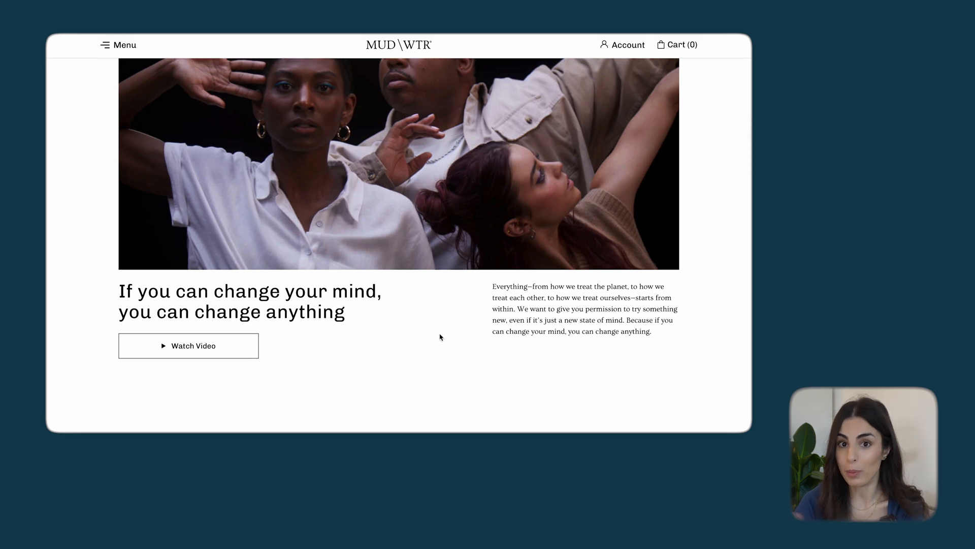
pyautogui.scroll(-10, 441, 336)
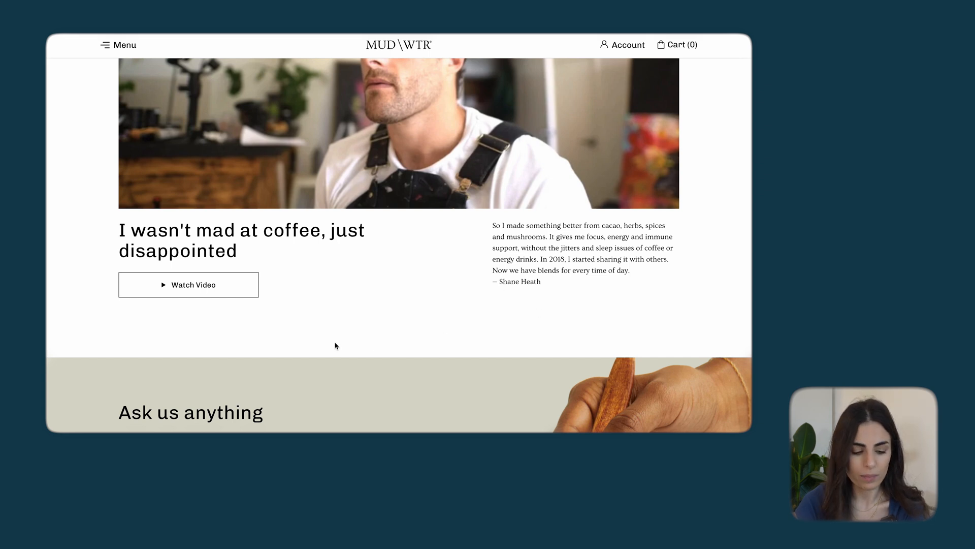
pyautogui.scroll(-5, 335, 346)
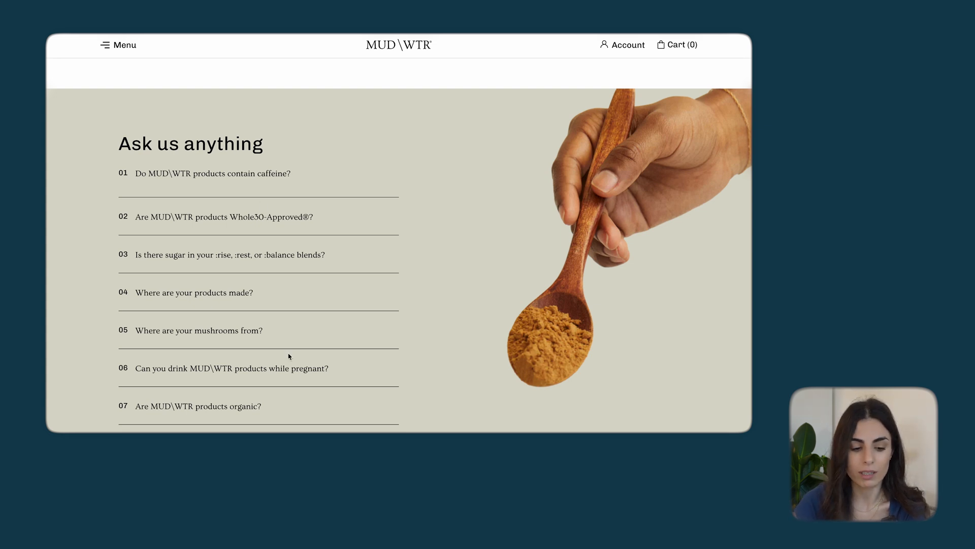
pyautogui.scroll(-15, 285, 286)
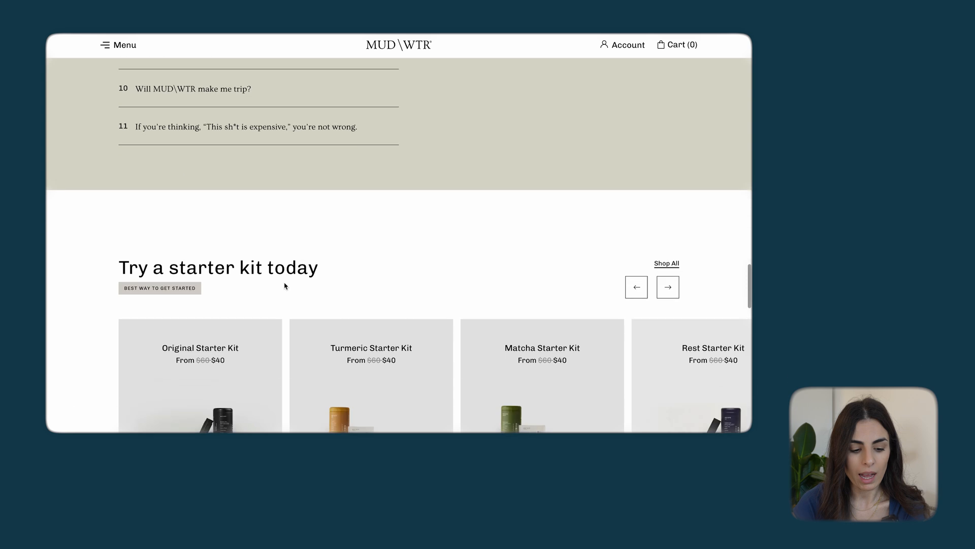
pyautogui.scroll(-2, 285, 286)
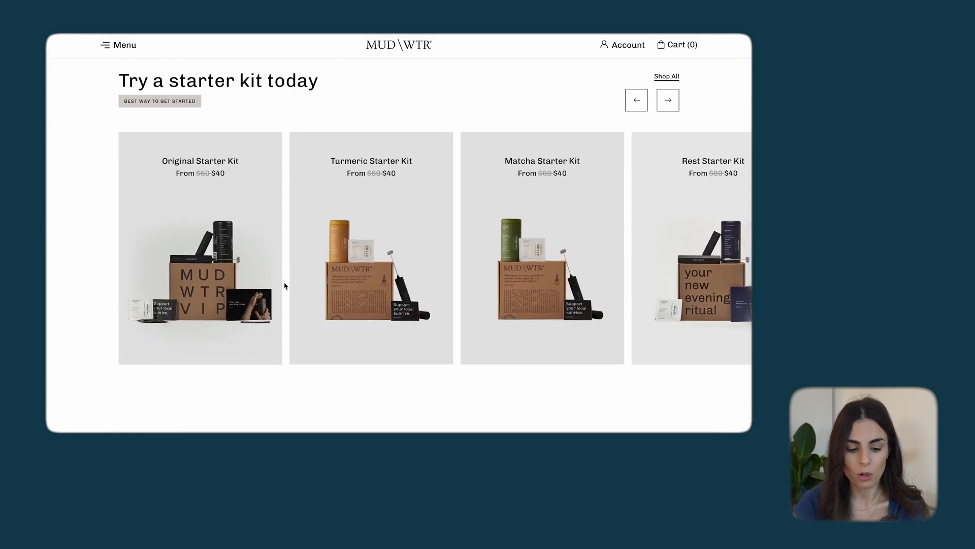
pyautogui.scroll(-7, 285, 286)
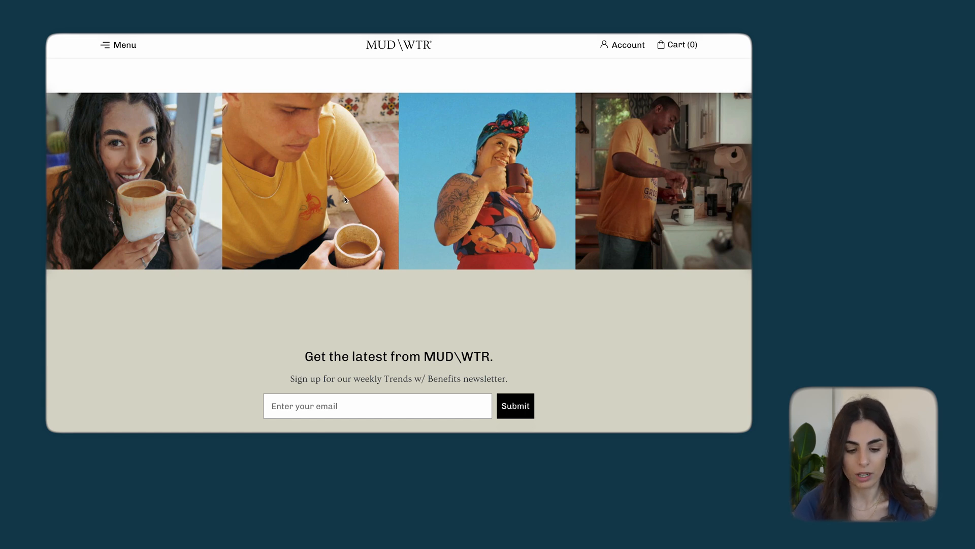
pyautogui.scroll(-15, 344, 199)
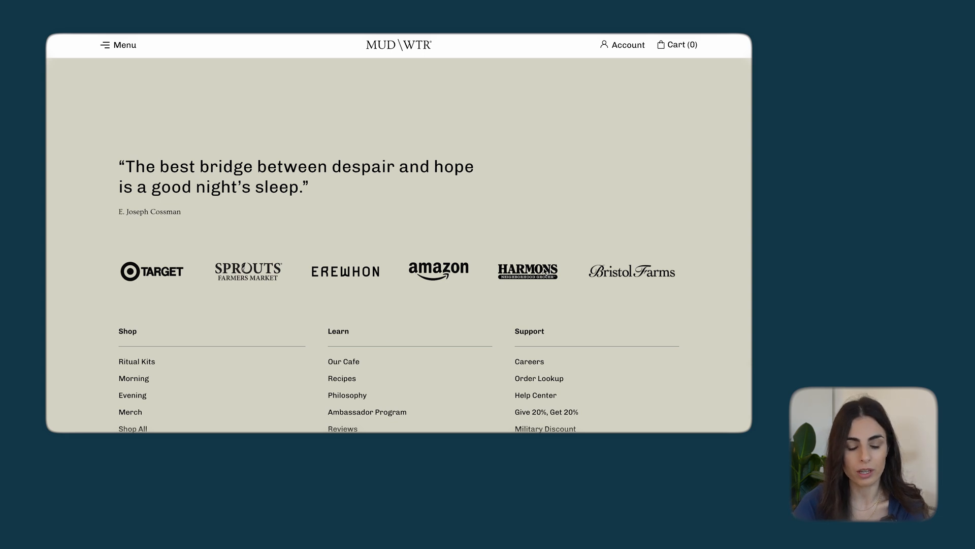
pyautogui.scroll(20, 544, 272)
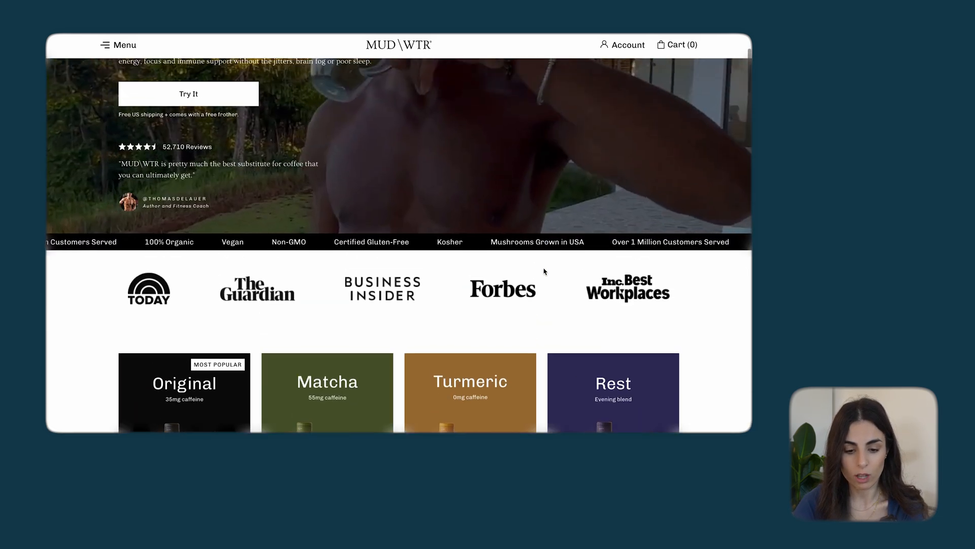
pyautogui.scroll(3, 544, 270)
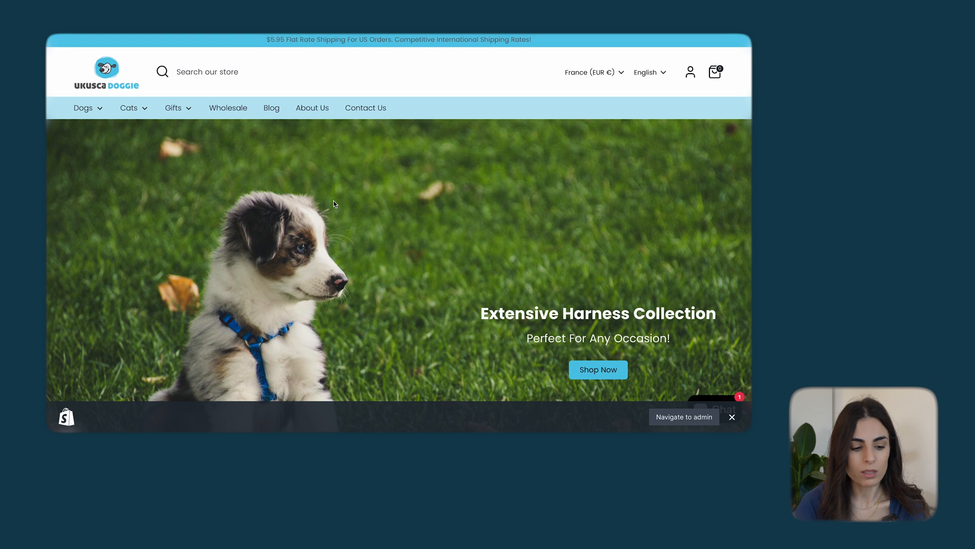
# Examine the UKUSCAdoggie home page's section order, from the hero slideshow and product row to the featured categories, customer reviews and blog posts
pyautogui.scroll(-5, 335, 203)
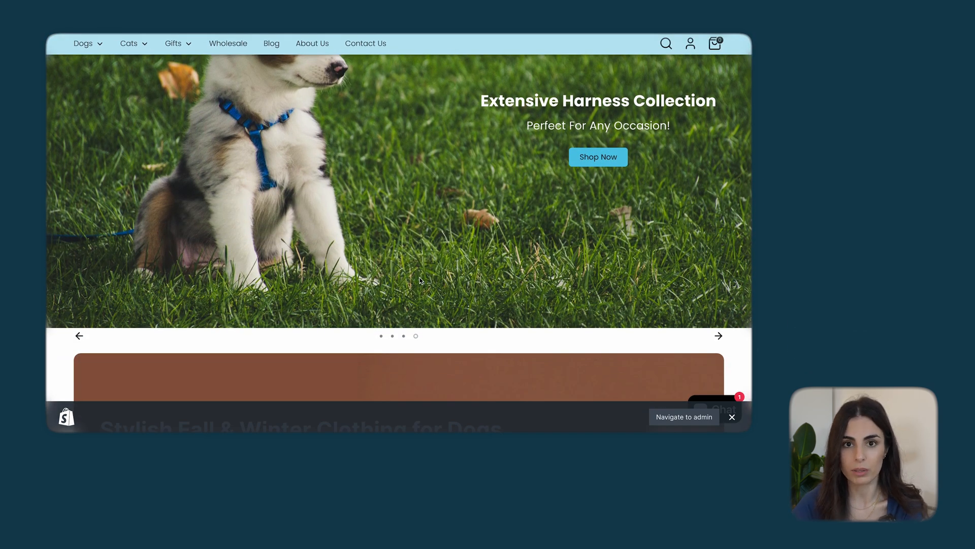
pyautogui.scroll(-6, 420, 280)
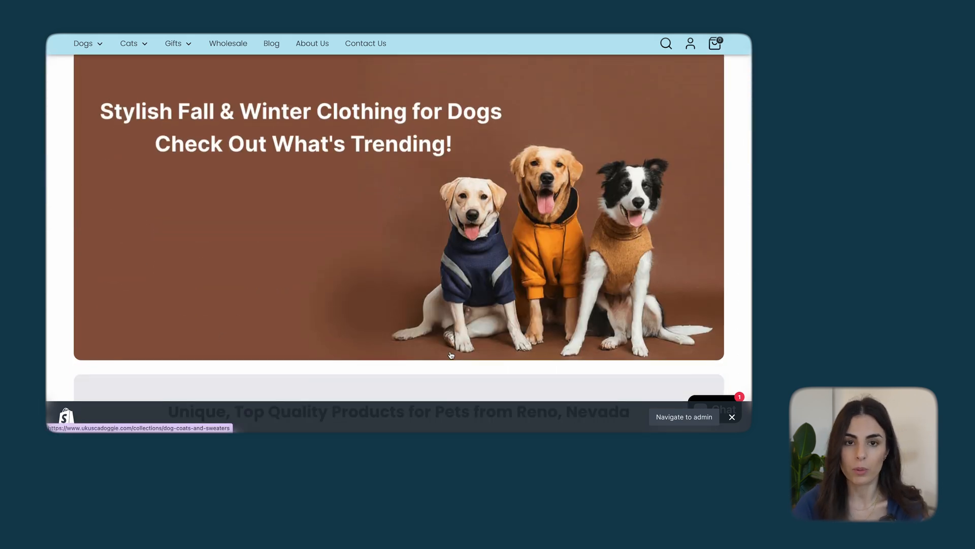
pyautogui.scroll(-6, 451, 355)
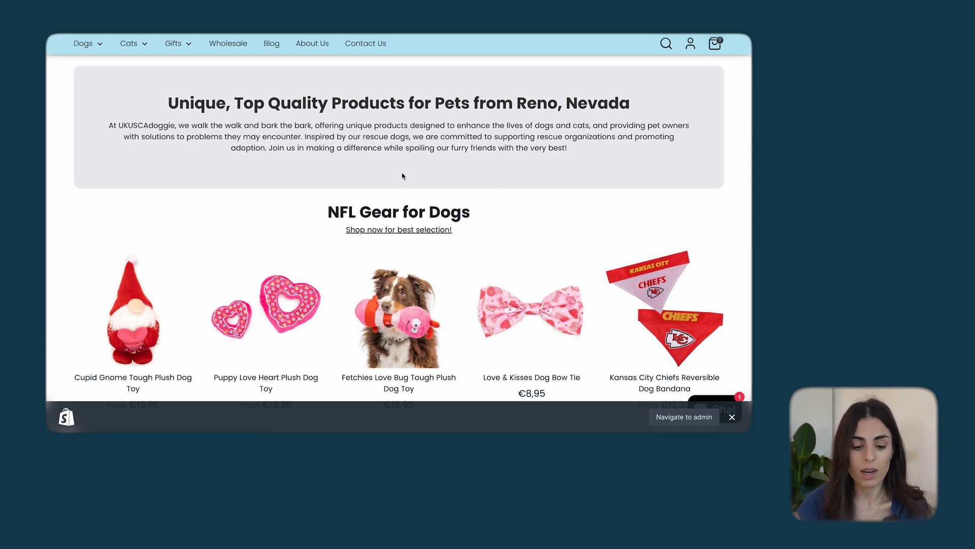
pyautogui.scroll(-3, 403, 175)
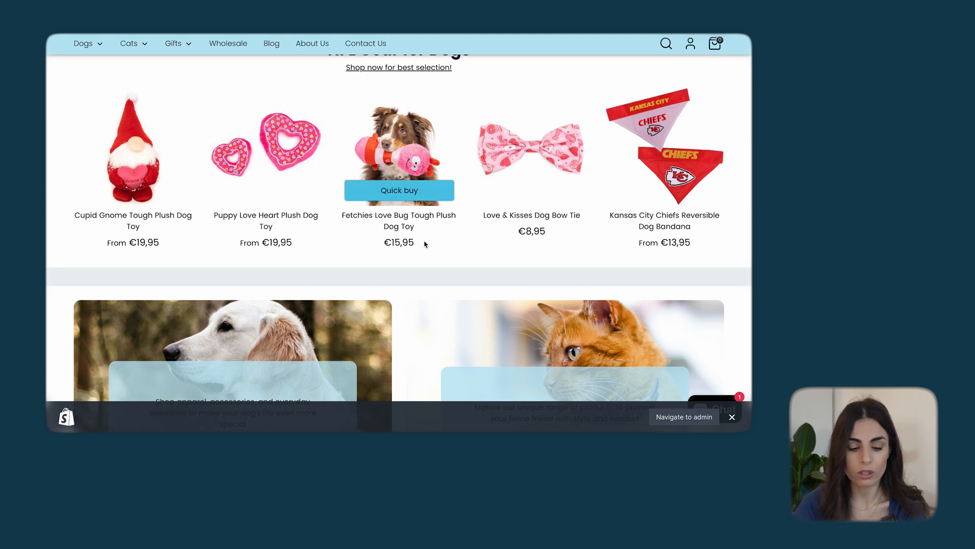
pyautogui.scroll(-5, 425, 244)
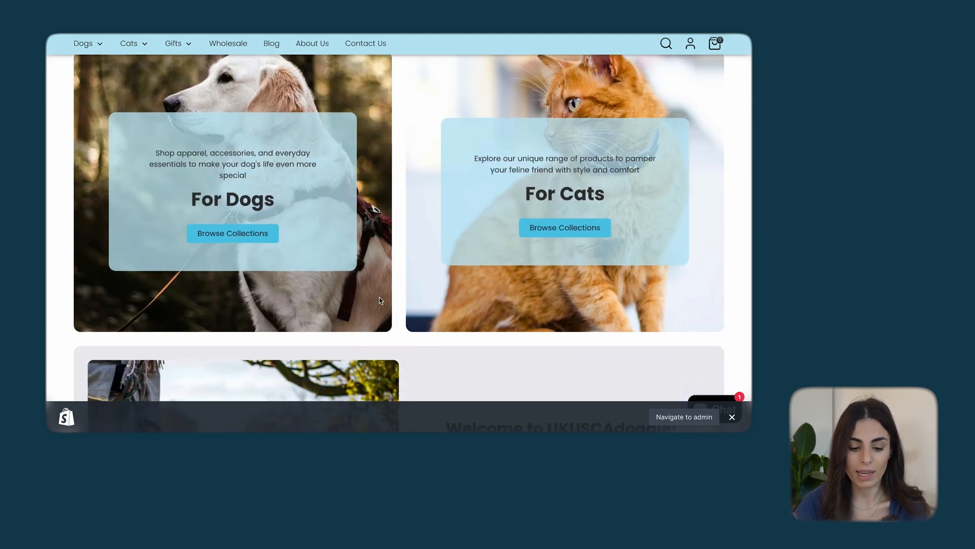
pyautogui.scroll(-3, 380, 300)
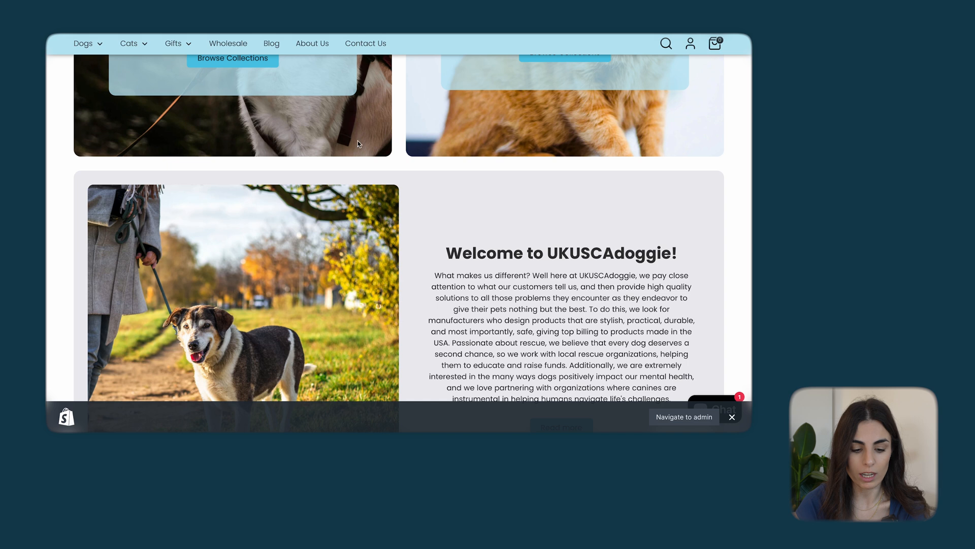
pyautogui.scroll(-3, 358, 144)
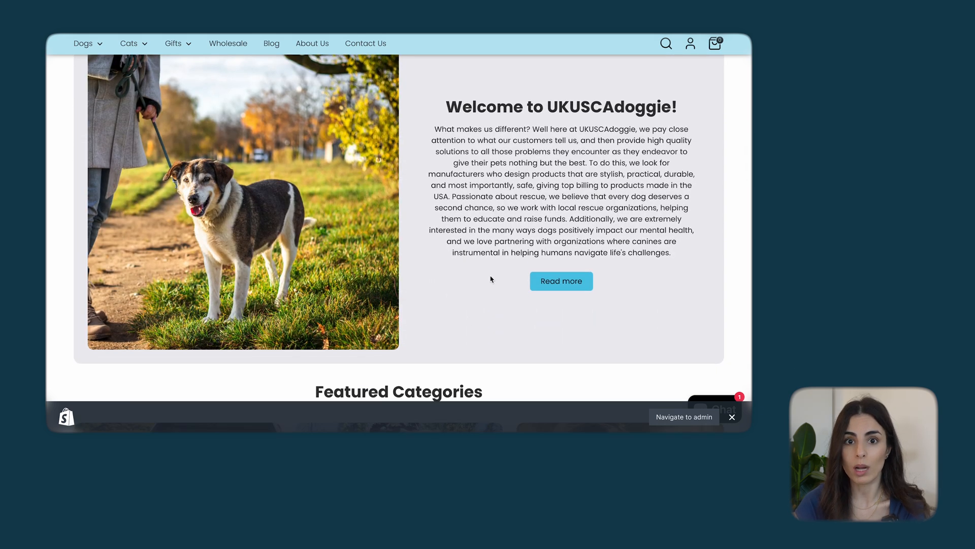
pyautogui.scroll(-6, 491, 279)
pyautogui.scroll(1, 192, 308)
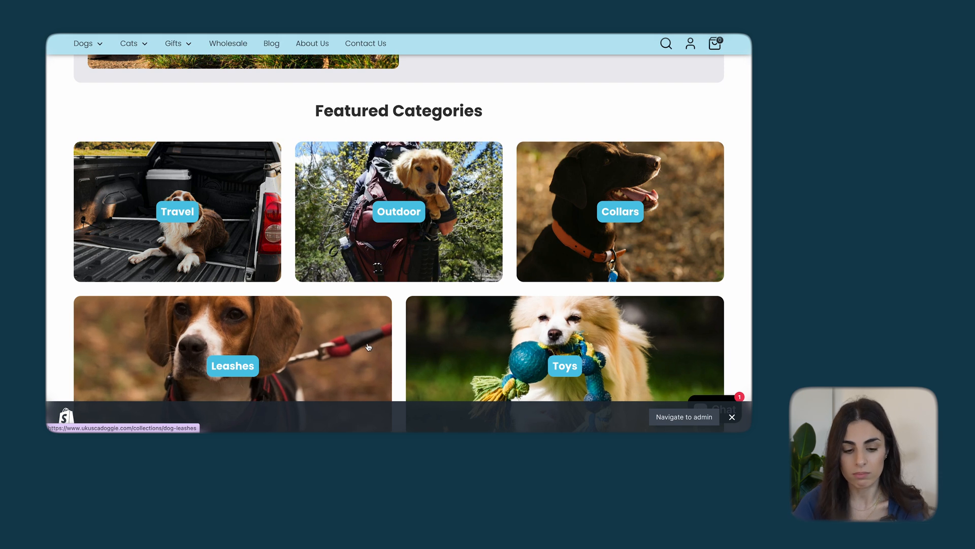
pyautogui.scroll(-9, 369, 347)
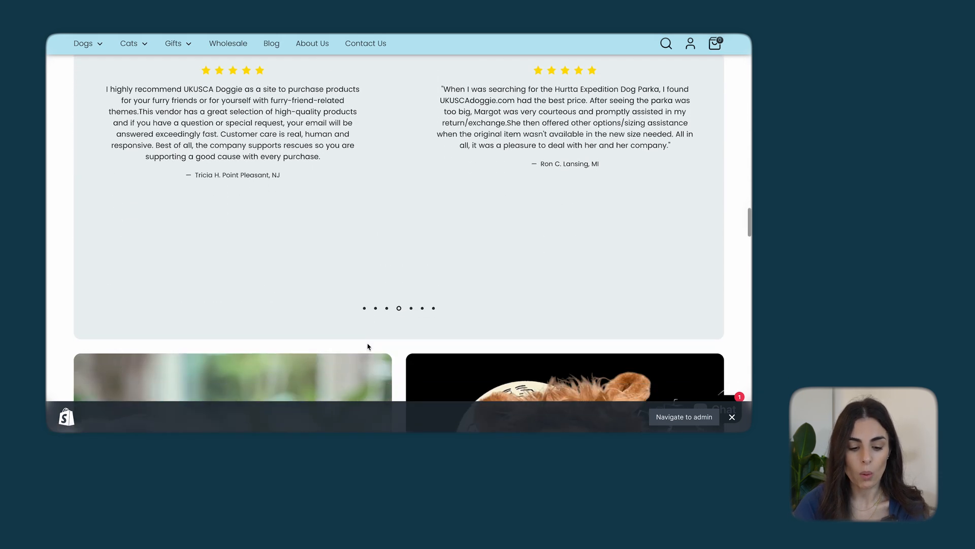
pyautogui.scroll(-6, 368, 347)
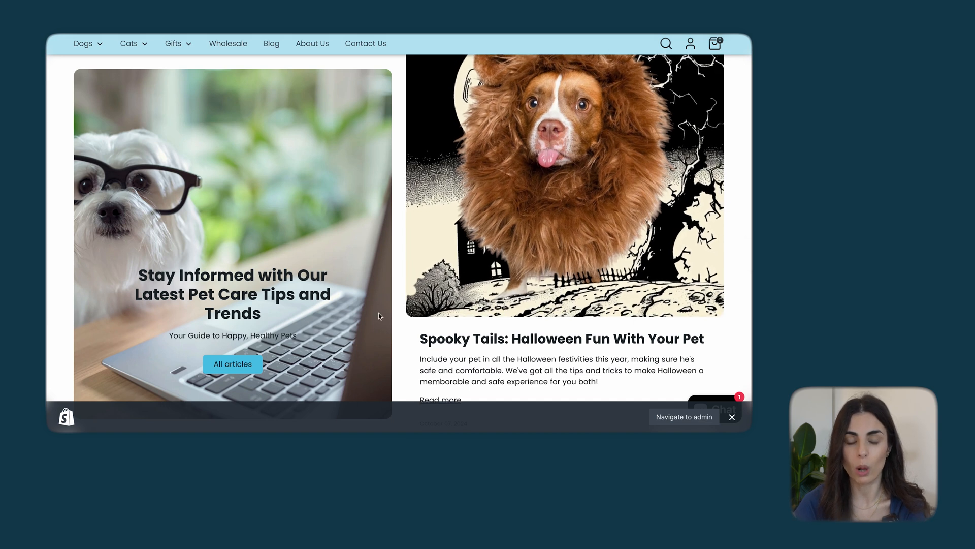
pyautogui.scroll(-4, 379, 314)
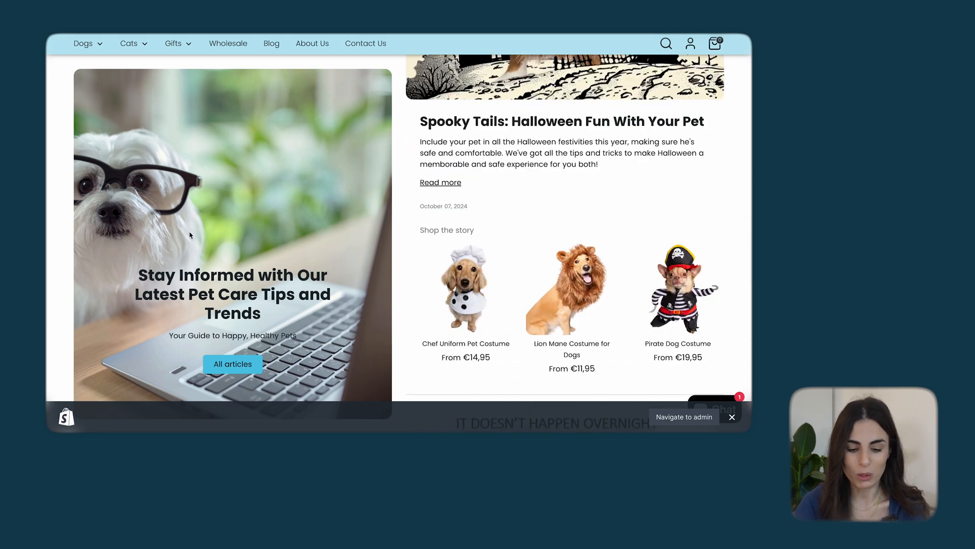
pyautogui.scroll(-15, 190, 235)
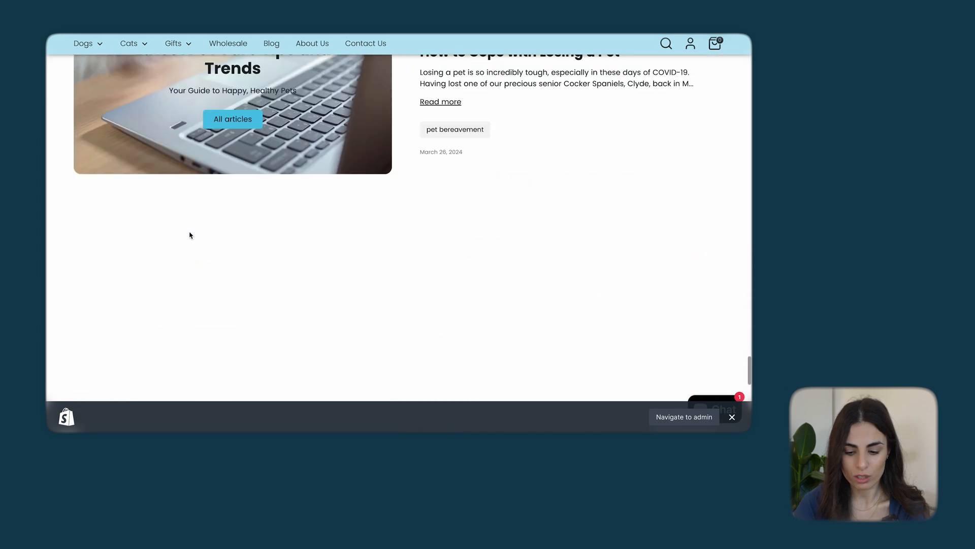
pyautogui.scroll(-8, 190, 234)
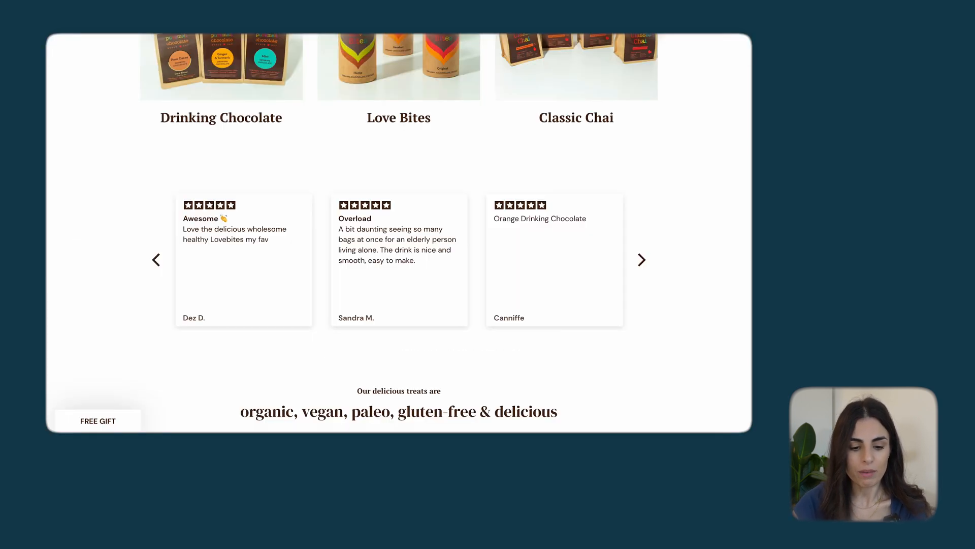
# Switch to the Puremelt Chocolate storefront and examine its home page's section order, from the hero banner and collections to the product reviews and footer
pyautogui.scroll(10, 633, 210)
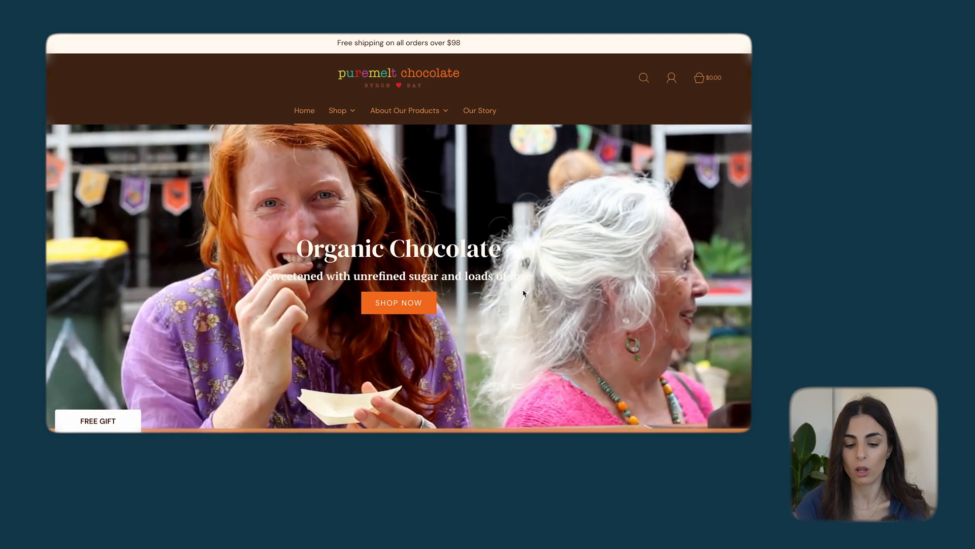
pyautogui.scroll(-7, 524, 293)
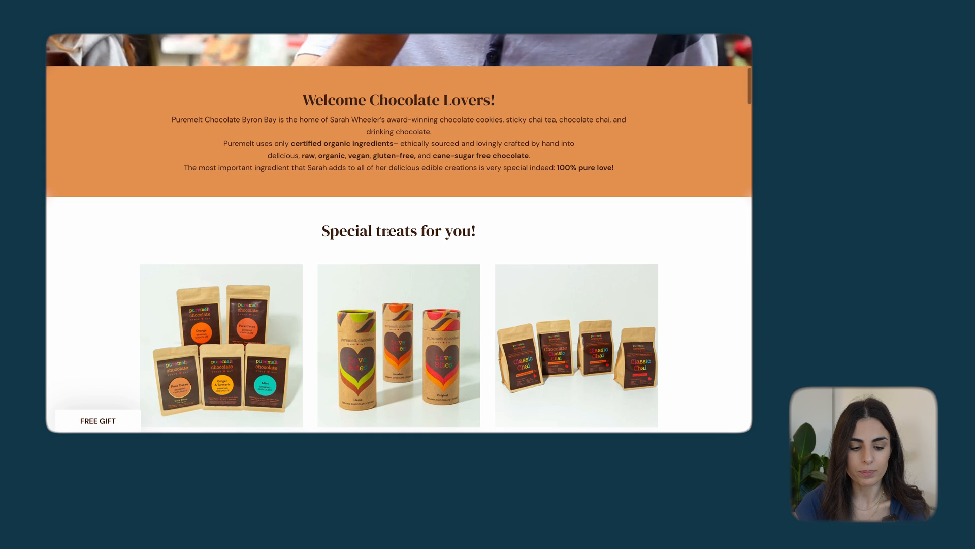
pyautogui.scroll(-4, 646, 157)
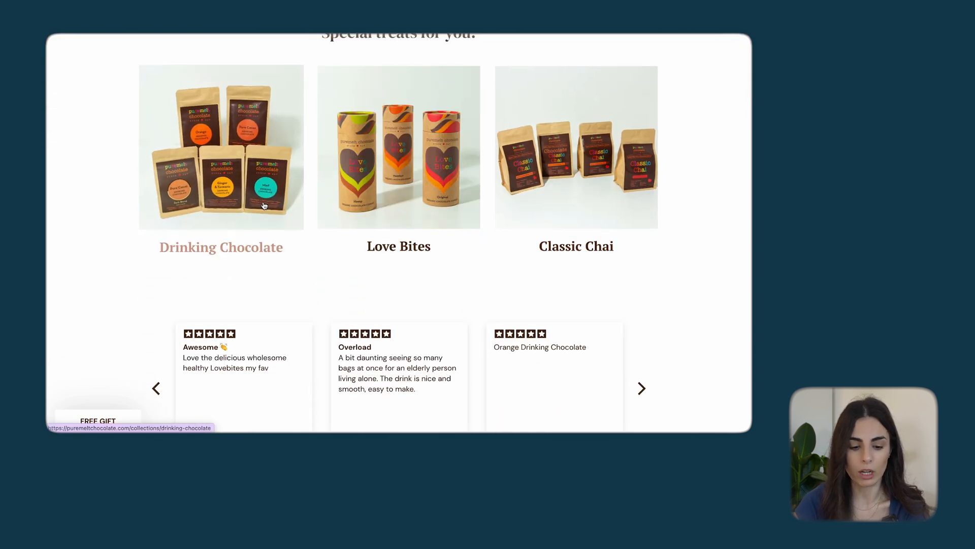
pyautogui.scroll(-2, 264, 206)
pyautogui.scroll(-2, 264, 205)
pyautogui.scroll(-3, 390, 272)
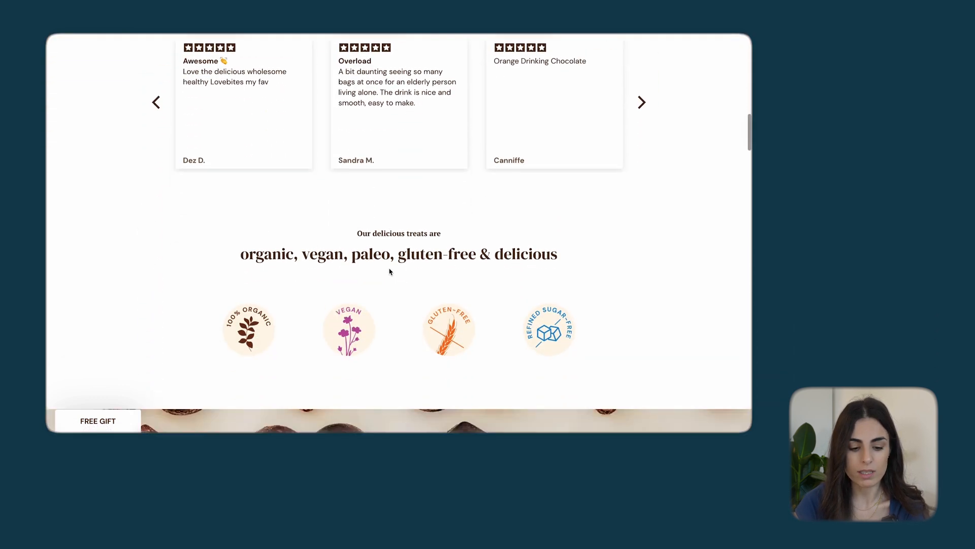
pyautogui.scroll(-9, 414, 178)
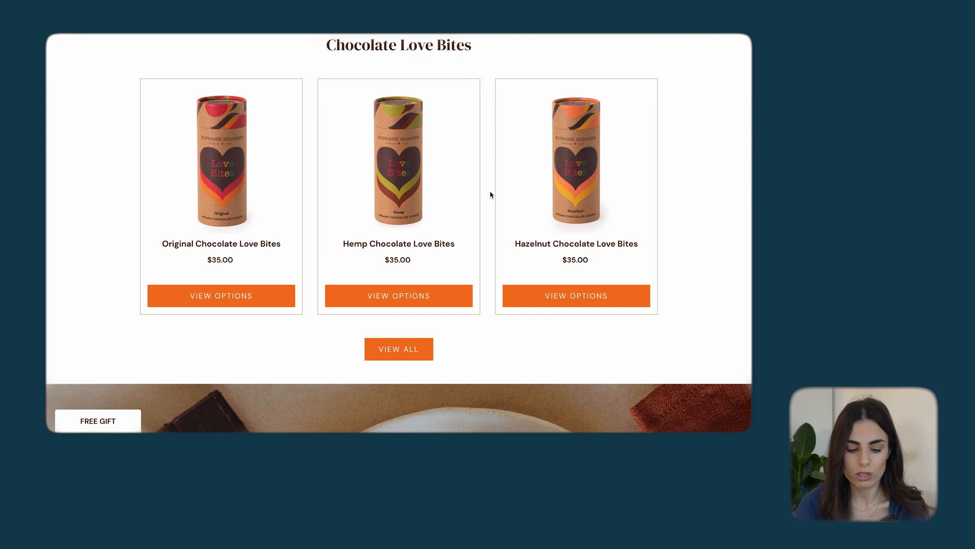
pyautogui.scroll(-7, 491, 194)
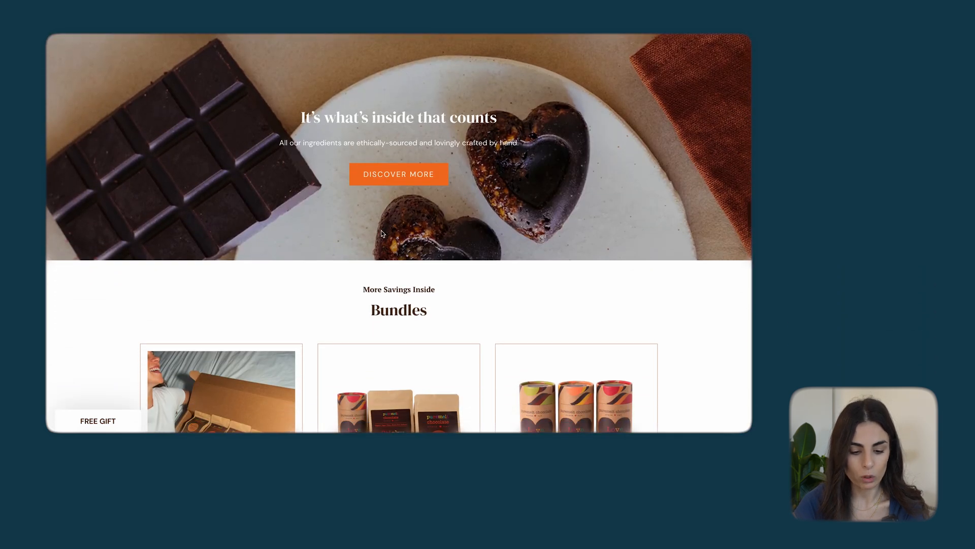
pyautogui.scroll(-6, 382, 233)
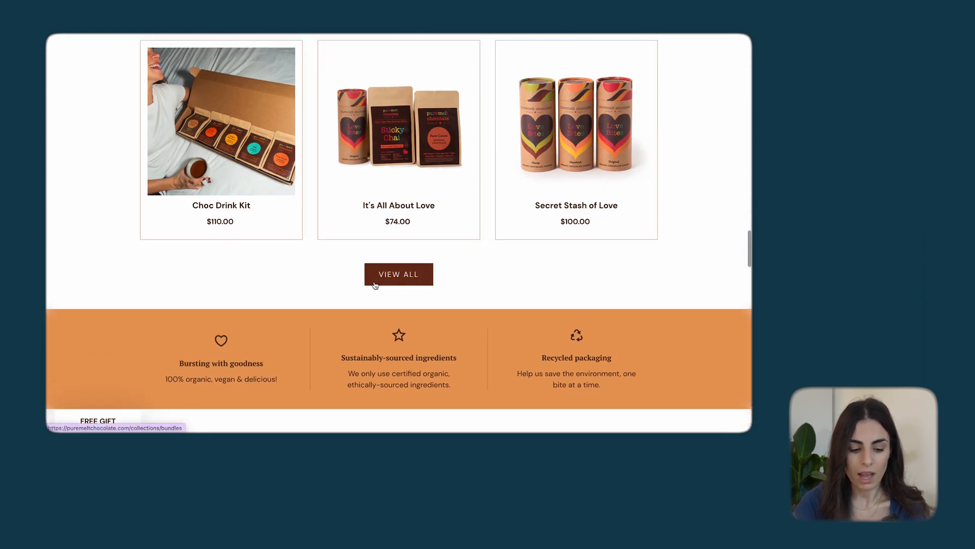
pyautogui.scroll(-4, 375, 285)
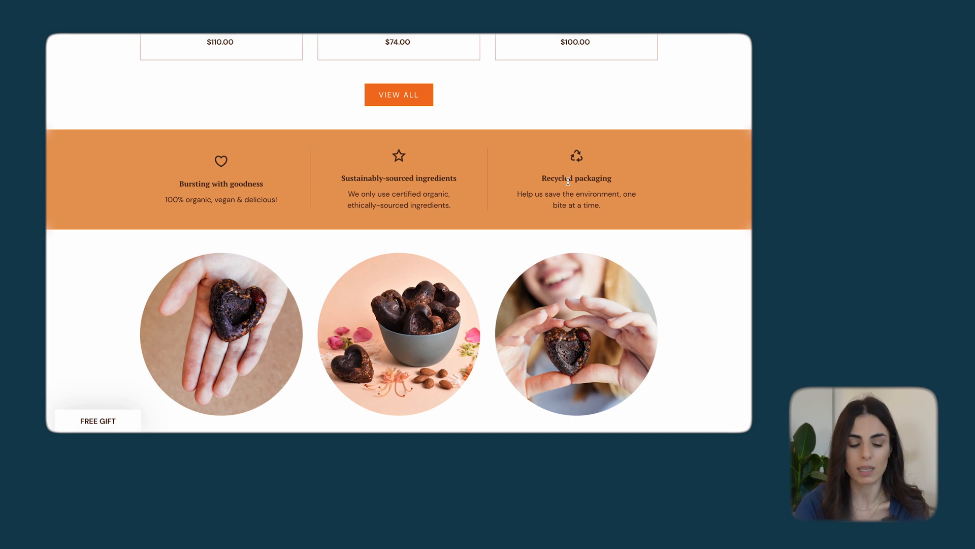
pyautogui.scroll(-6, 408, 260)
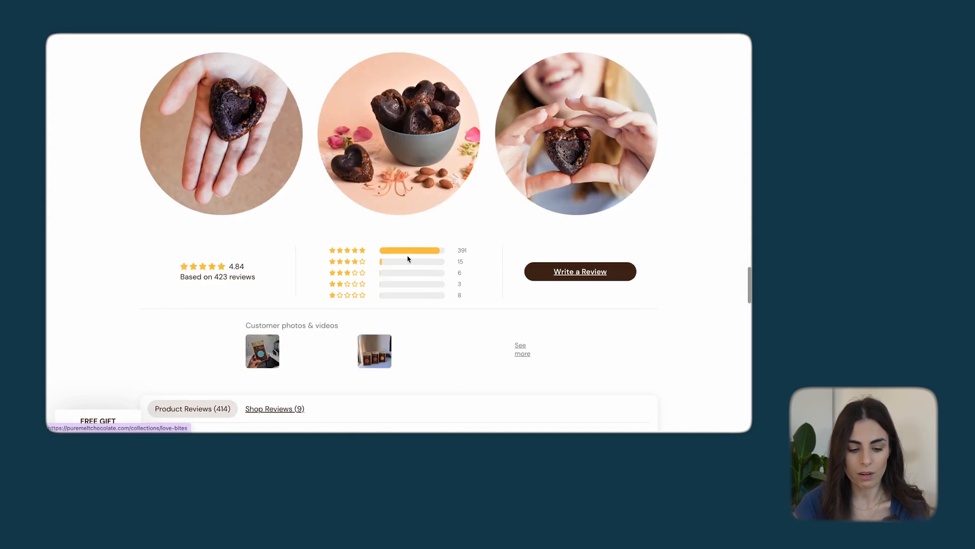
pyautogui.scroll(-15, 351, 337)
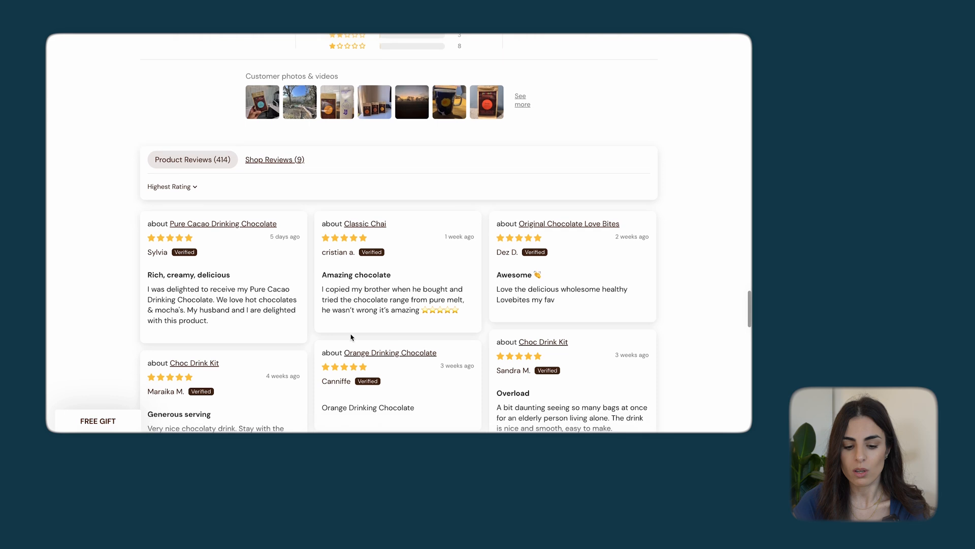
pyautogui.scroll(-7, 351, 337)
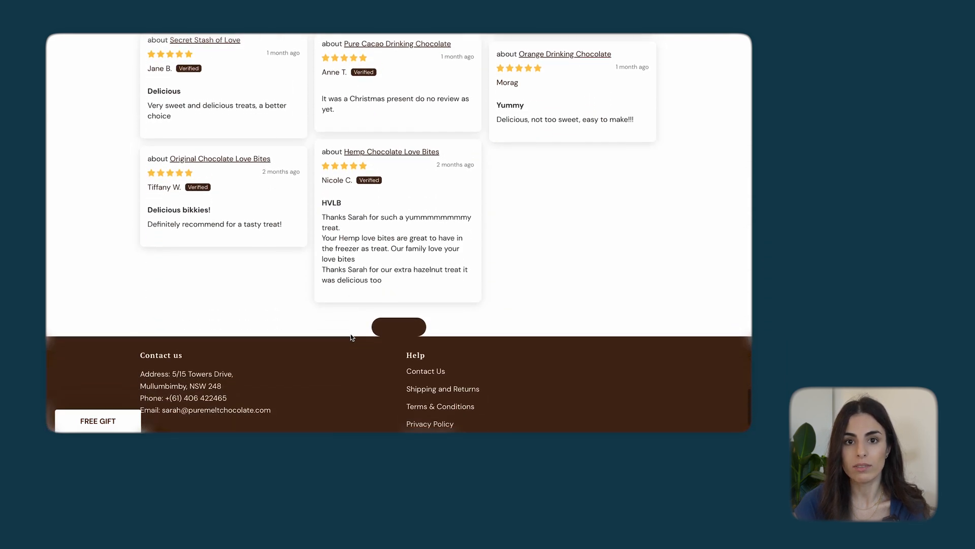